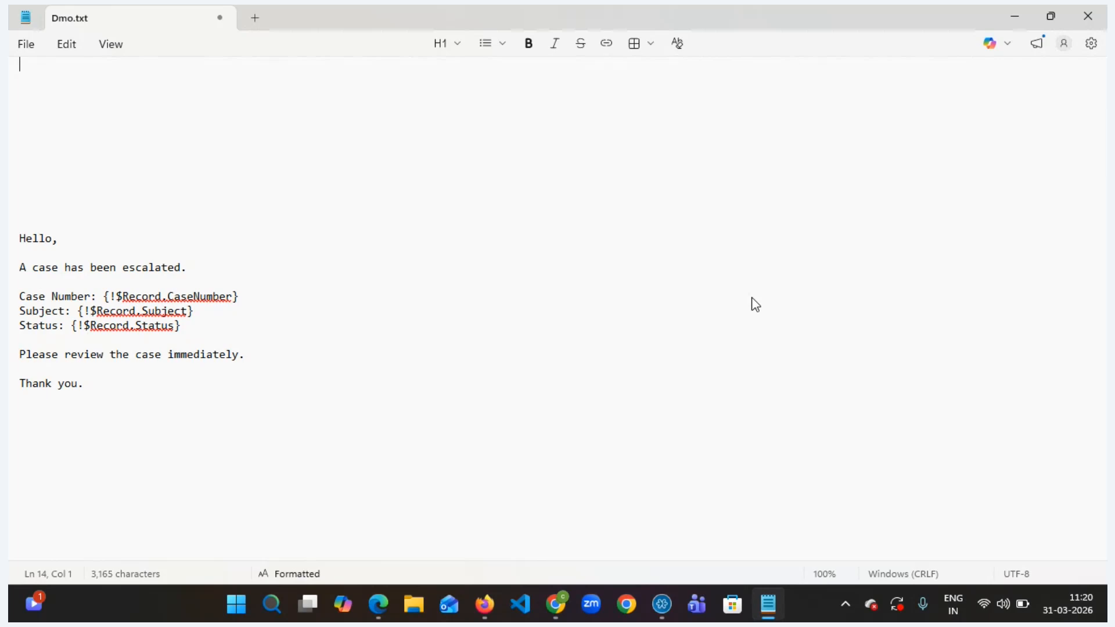
- Insert a run of about a dozen blank lines above the "Hello," email text to make room for notes
{"action": "key", "text": "Return"}
{"action": "key", "text": "Return"}
{"action": "key", "text": "Return"}
{"action": "key", "text": "Return"}
{"action": "key", "text": "Return"}
{"action": "key", "text": "Return"}
{"action": "key", "text": "Return"}
{"action": "key", "text": "Return"}
{"action": "key", "text": "Return"}
{"action": "key", "text": "Return"}
{"action": "key", "text": "Return"}
{"action": "key", "text": "Return"}
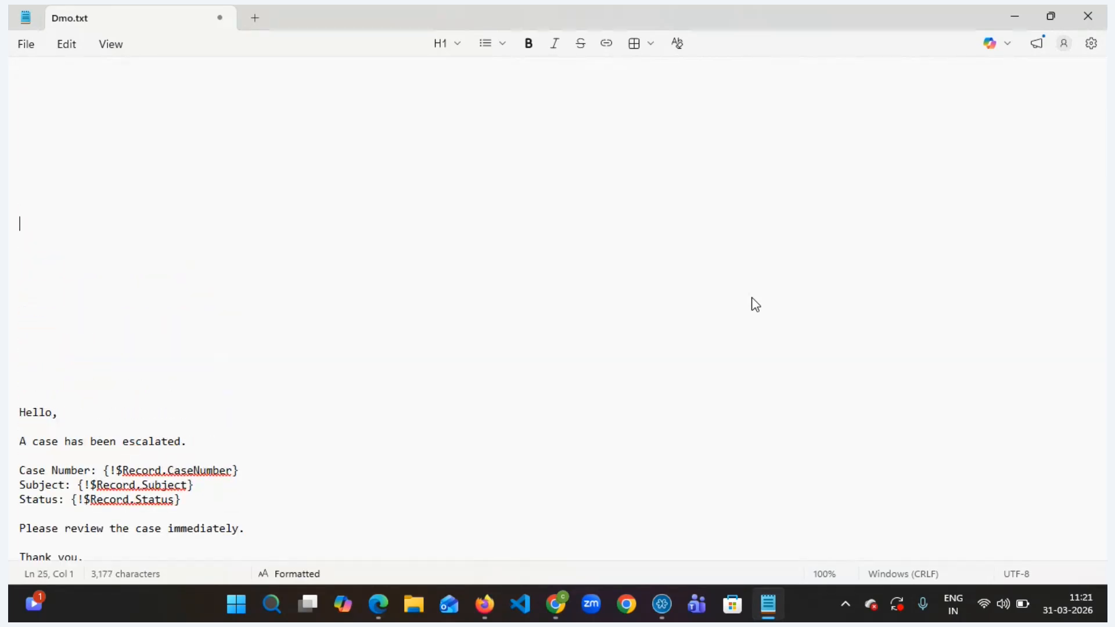
- Write "When a Case is saved" as the first line near the start of the blank area
{"action": "key", "text": "Up"}
{"action": "key", "text": "Up"}
{"action": "key", "text": "Up"}
{"action": "key", "text": "Up"}
{"action": "key", "text": "Up"}
{"action": "key", "text": "Up"}
{"action": "key", "text": "Up"}
{"action": "key", "text": "Up"}
{"action": "key", "text": "Up"}
{"action": "key", "text": "Up"}
{"action": "type", "text": "When a Cas"}
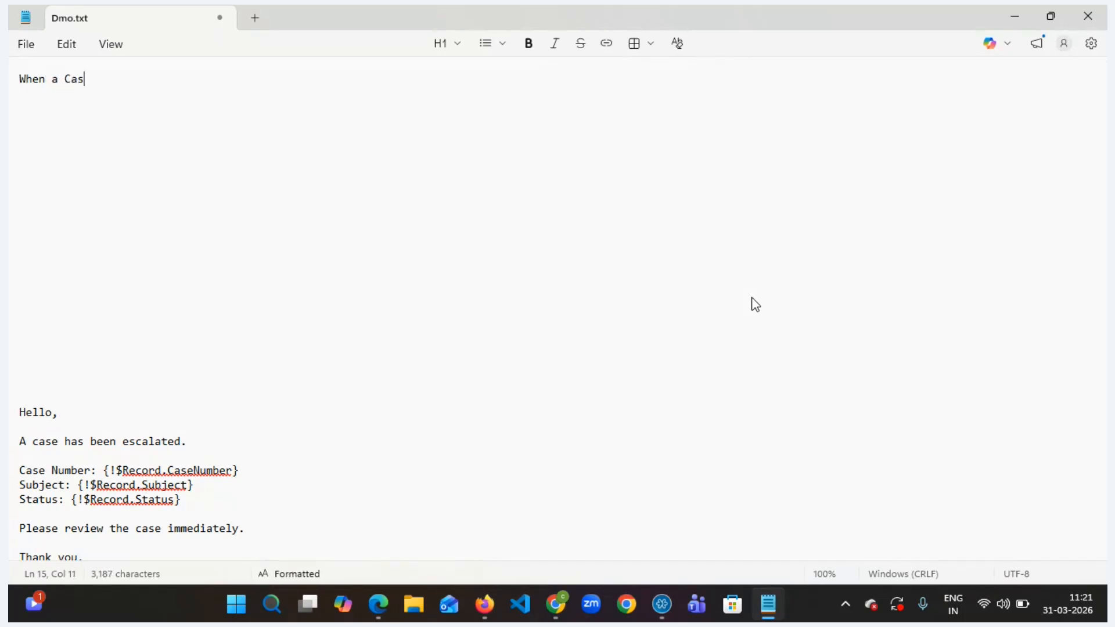
{"action": "type", "text": "e is "}
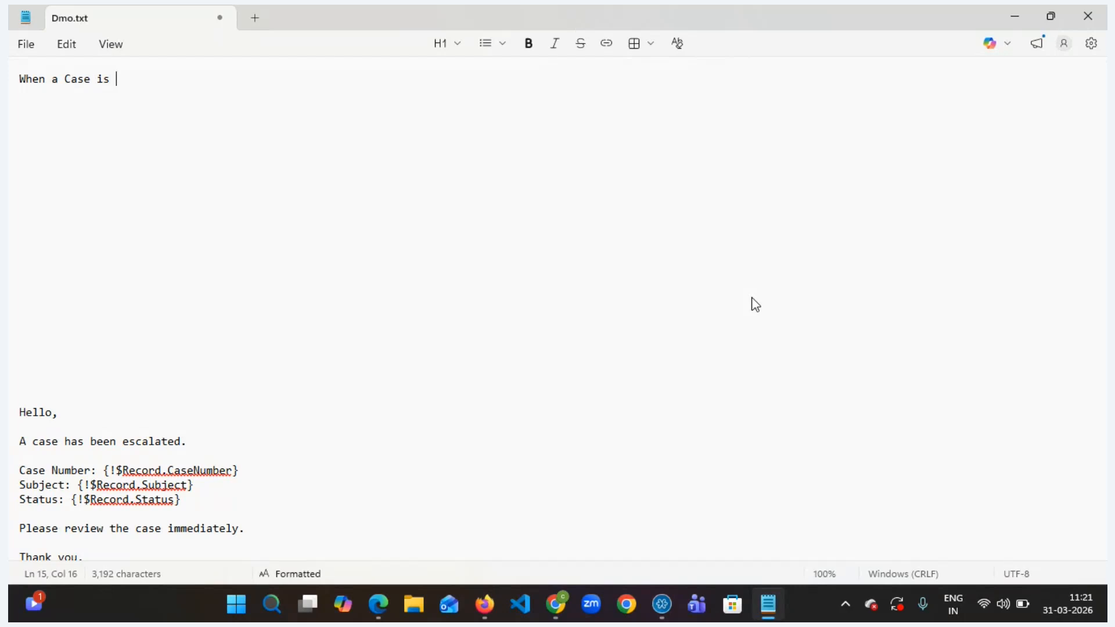
{"action": "type", "text": "saved"}
{"action": "key", "text": "Return"}
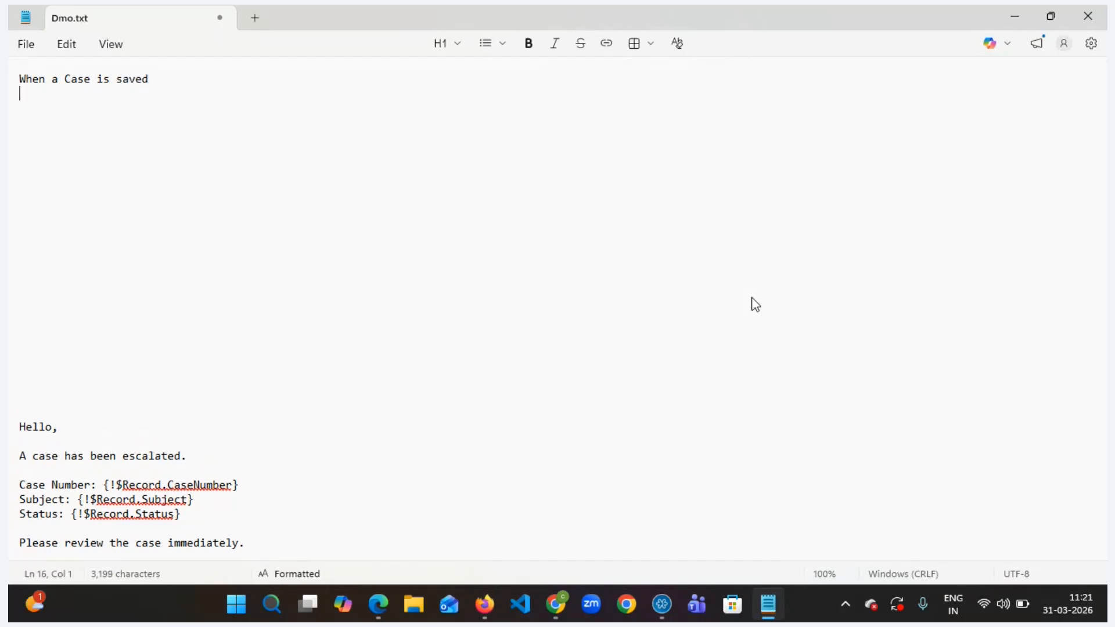
- Add the line "status = Escalated" below the first note line
{"action": "type", "text": "wi"}
{"action": "key", "text": "BackSpace"}
{"action": "key", "text": "BackSpace"}
{"action": "type", "text": "status = "}
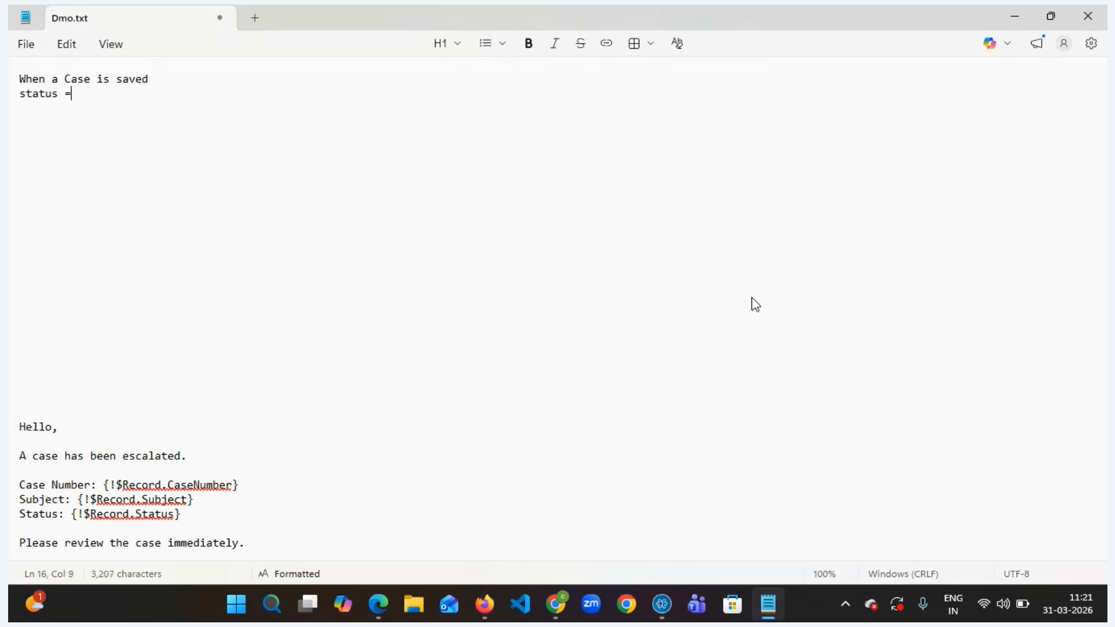
{"action": "type", "text": "Es"}
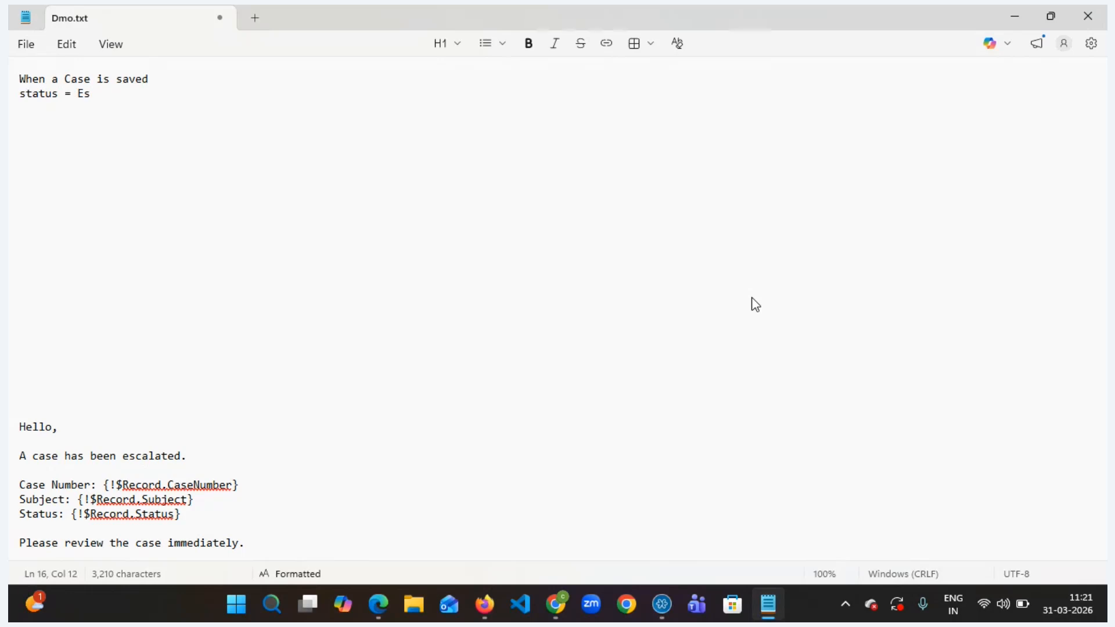
{"action": "type", "text": "calated"}
{"action": "key", "text": "Return"}
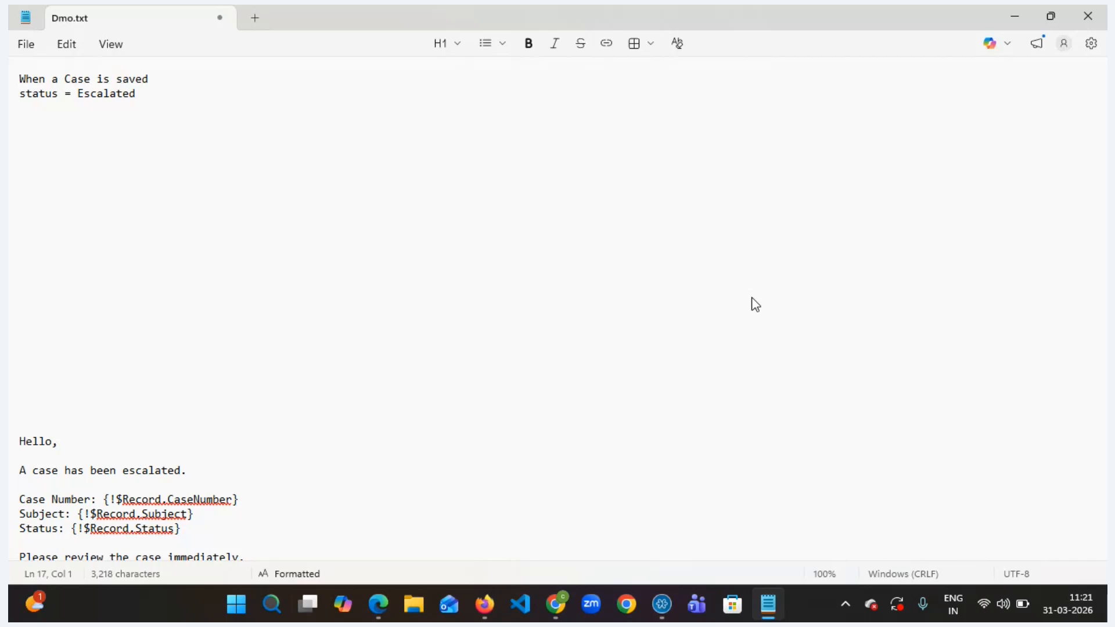
- Insert the word "object" after "Case" in the first note line
{"action": "left_click", "coordinate": [94, 77]}
{"action": "type", "text": "objec"}
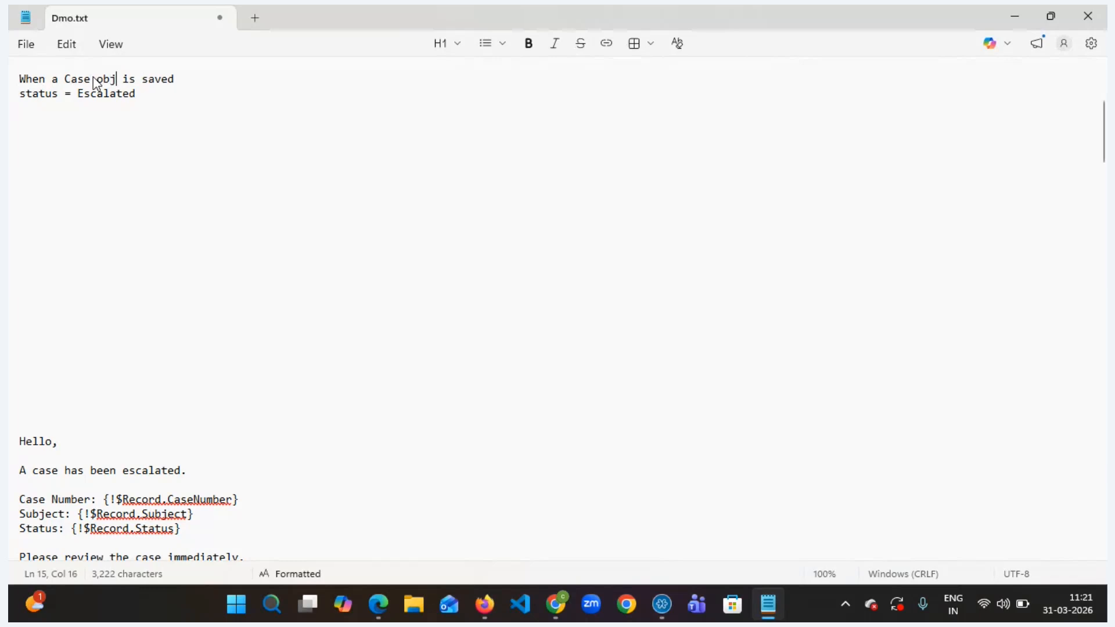
{"action": "type", "text": "t"}
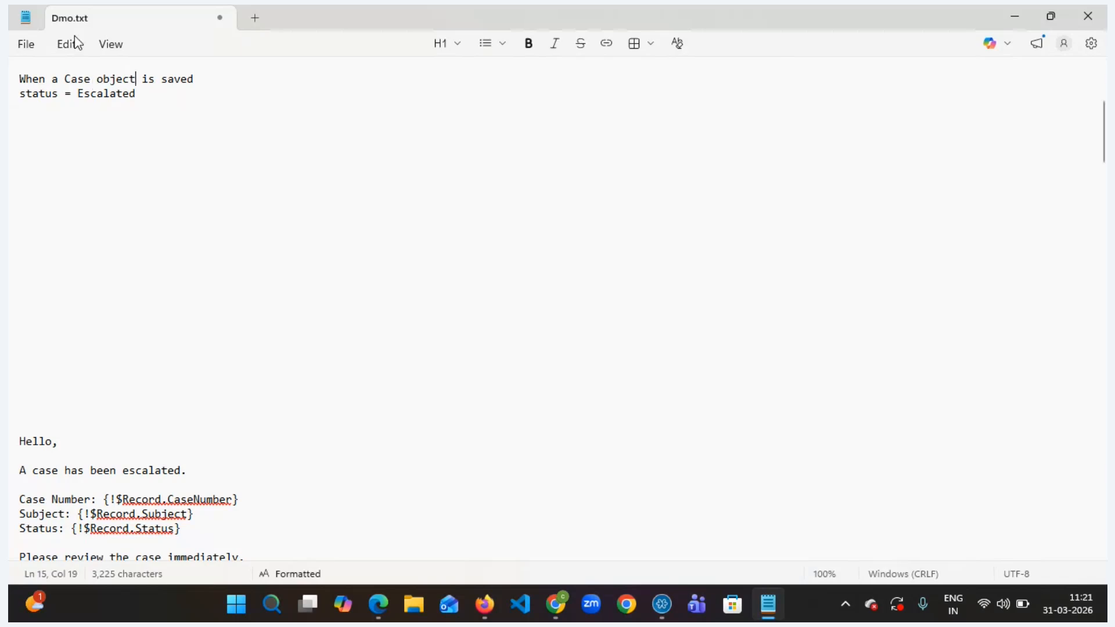
- Add the line "Email has to delivered, after the record is saved" below the status line
{"action": "left_click", "coordinate": [148, 96]}
{"action": "key", "text": "Return"}
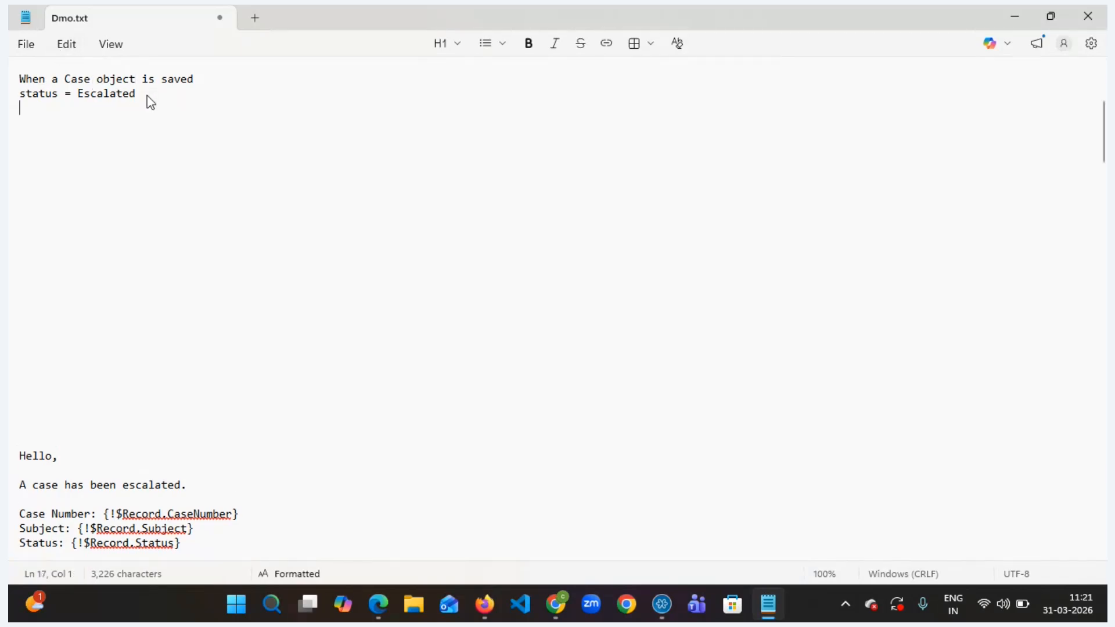
{"action": "type", "text": "Email"}
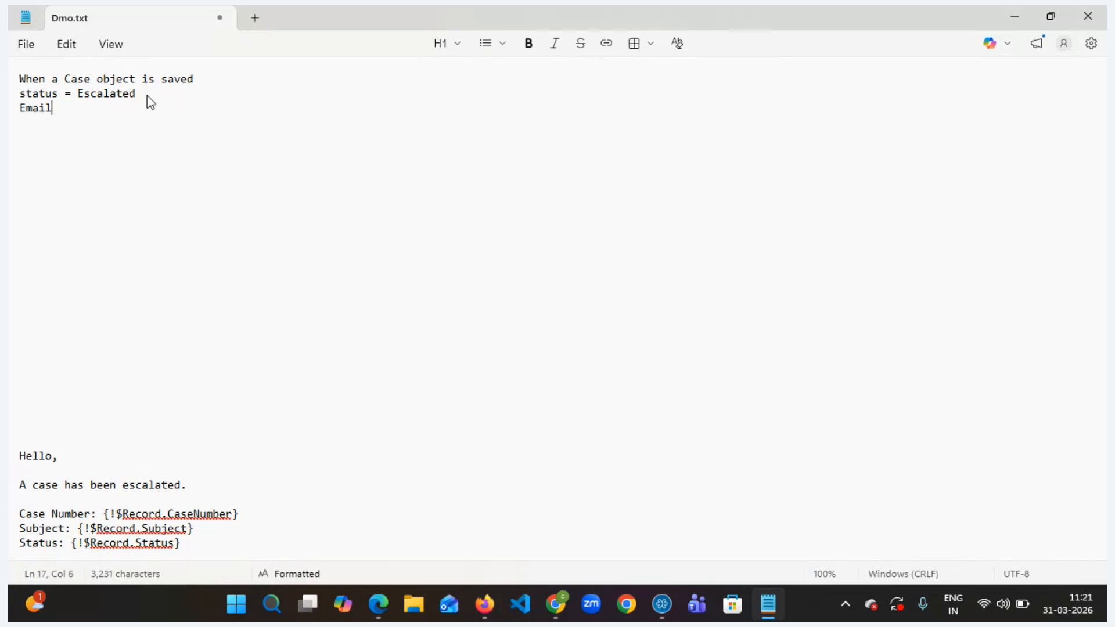
{"action": "type", "text": " has "}
{"action": "type", "text": "to deliver"}
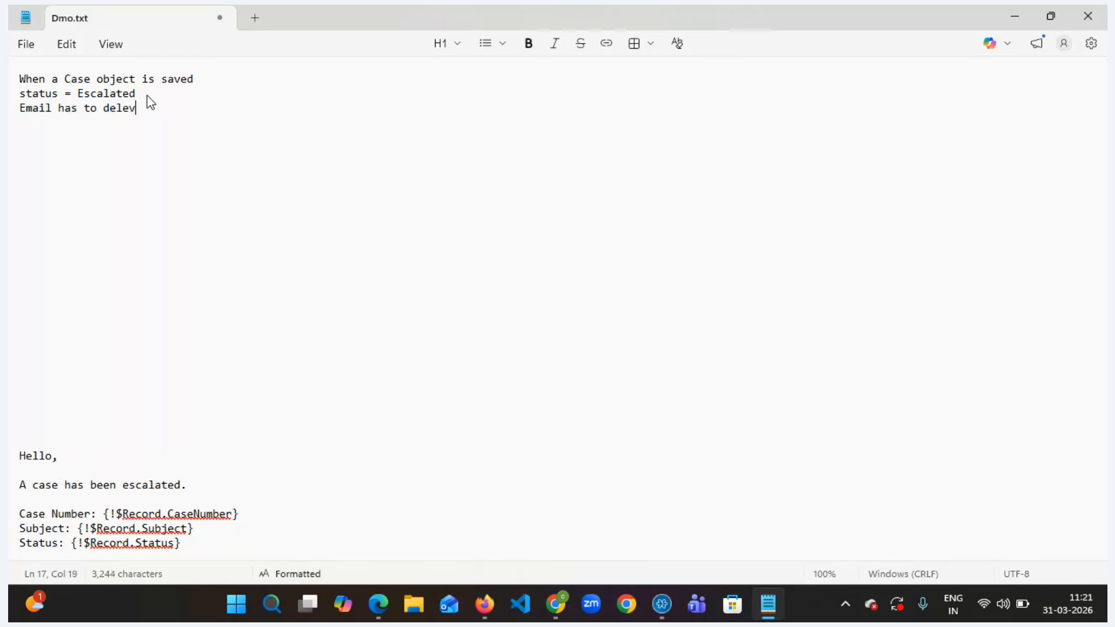
{"action": "type", "text": "e"}
{"action": "key", "text": "BackSpace"}
{"action": "type", "text": "ver"}
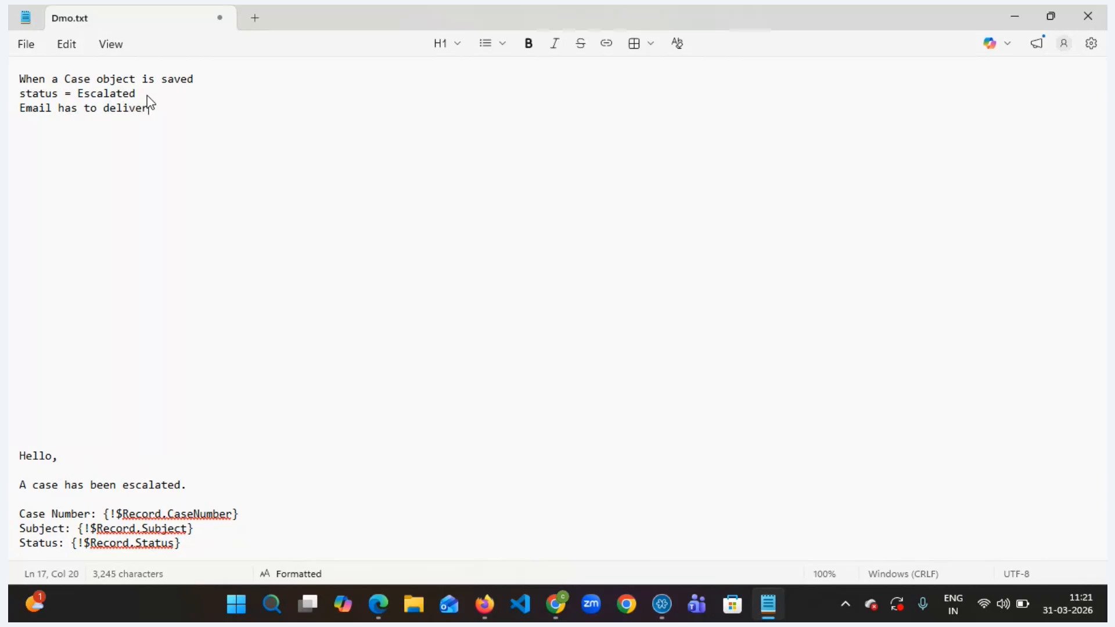
{"action": "type", "text": "d after the "}
{"action": "type", "text": "record t"}
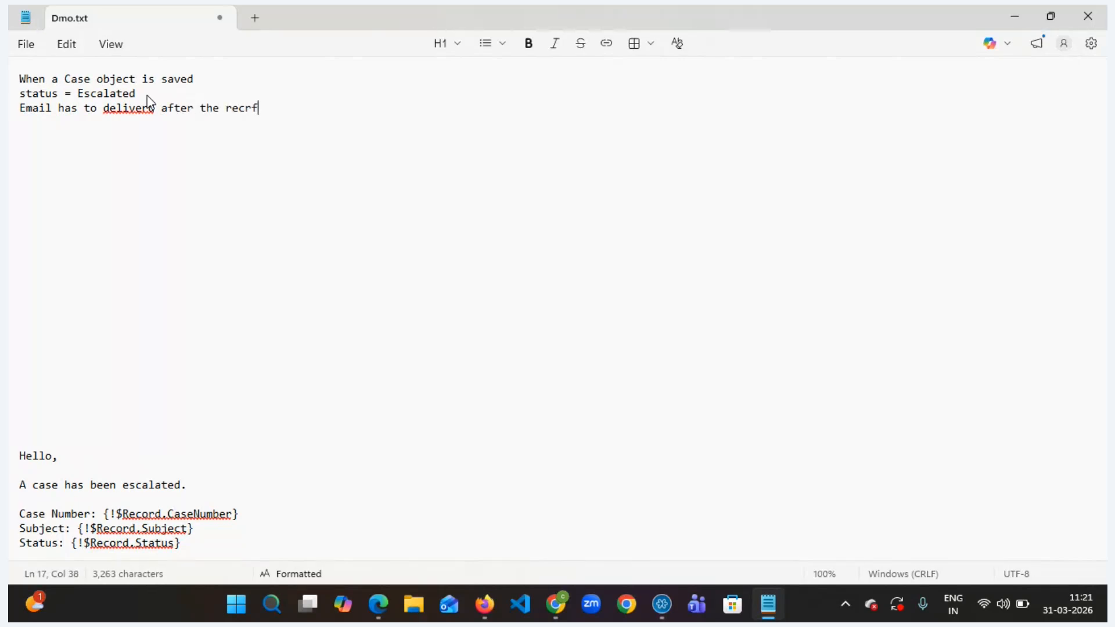
{"action": "type", "text": "he"}
{"action": "key", "text": "BackSpace"}
{"action": "key", "text": "BackSpace"}
{"action": "key", "text": "BackSpace"}
{"action": "type", "text": "is saved"}
{"action": "left_click", "coordinate": [138, 110]}
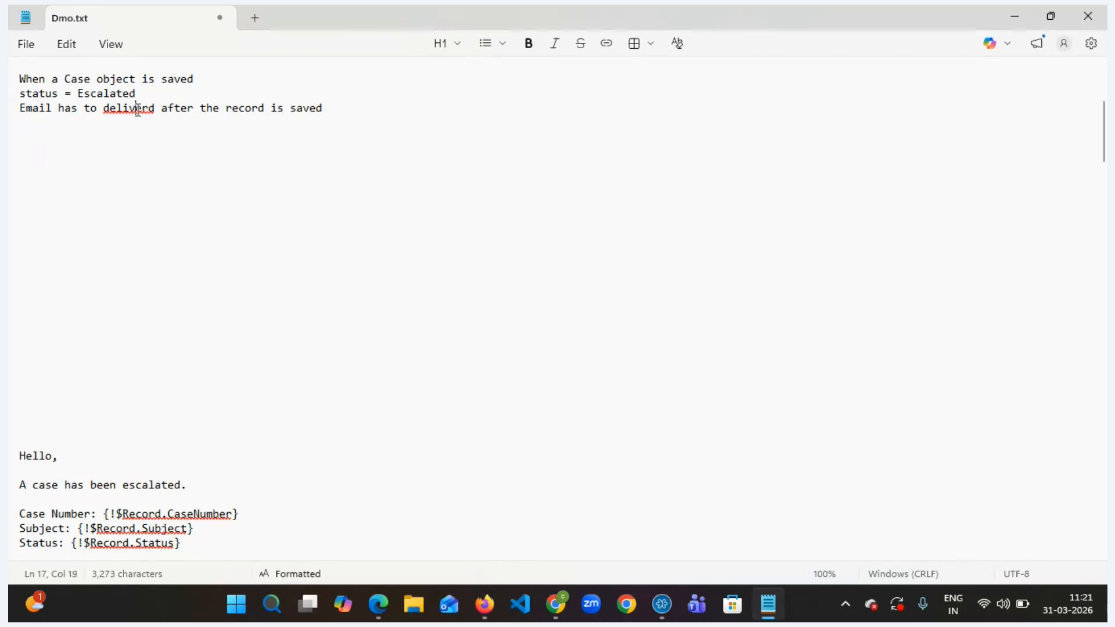
{"action": "left_click", "coordinate": [125, 137]}
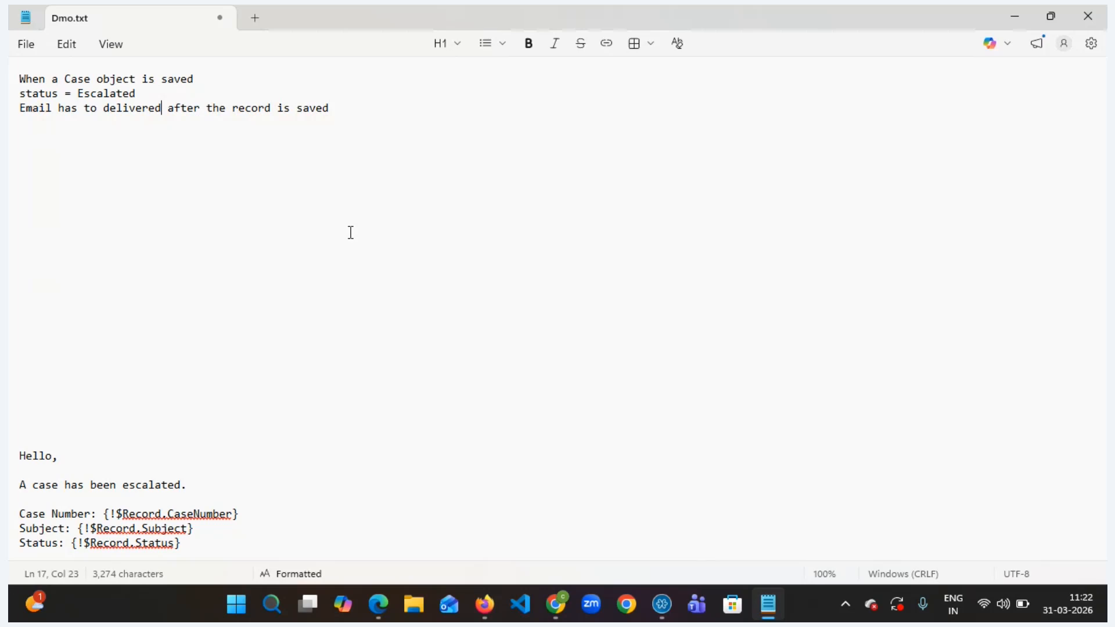
{"action": "type", "text": ","}
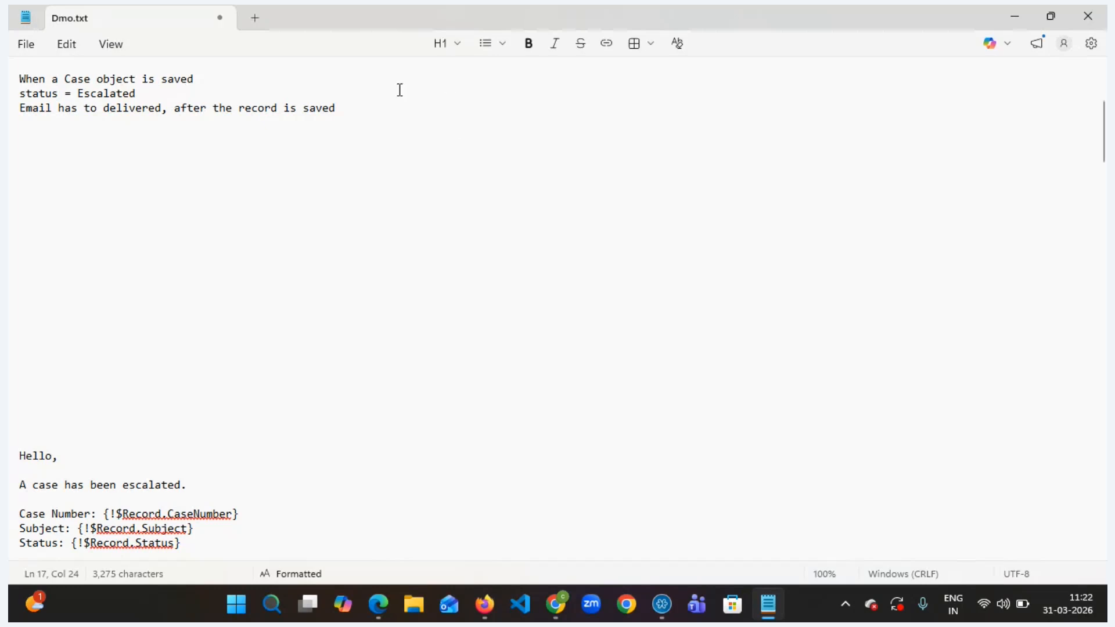
- Add the heading "FLows:" after a blank line below the email note, followed by a new line
{"action": "left_click", "coordinate": [372, 106]}
{"action": "key", "text": "Return"}
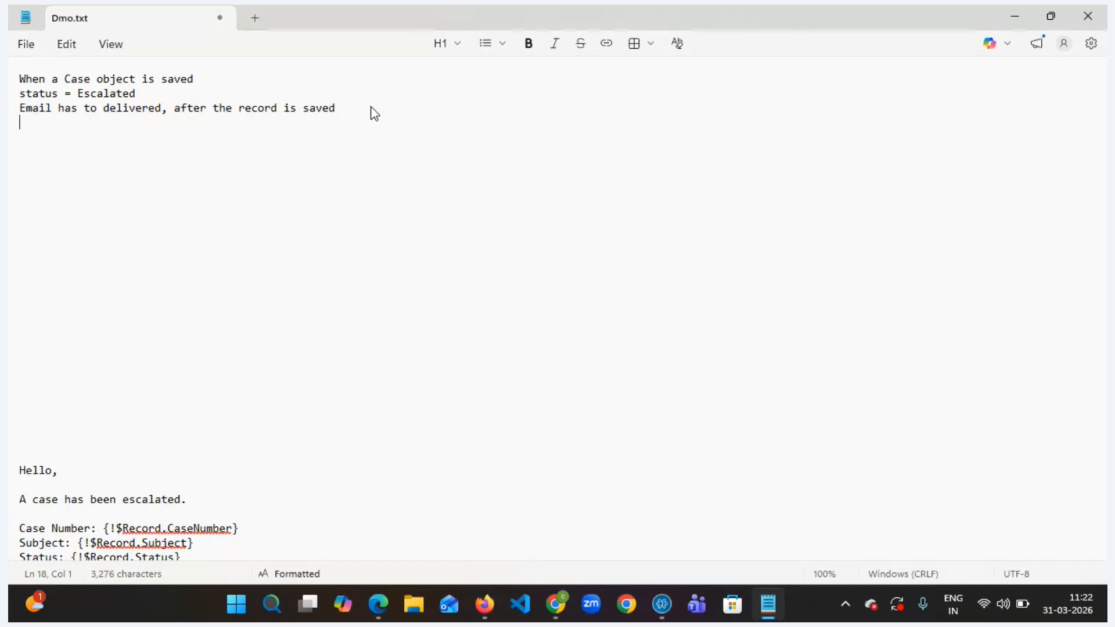
{"action": "key", "text": "Return"}
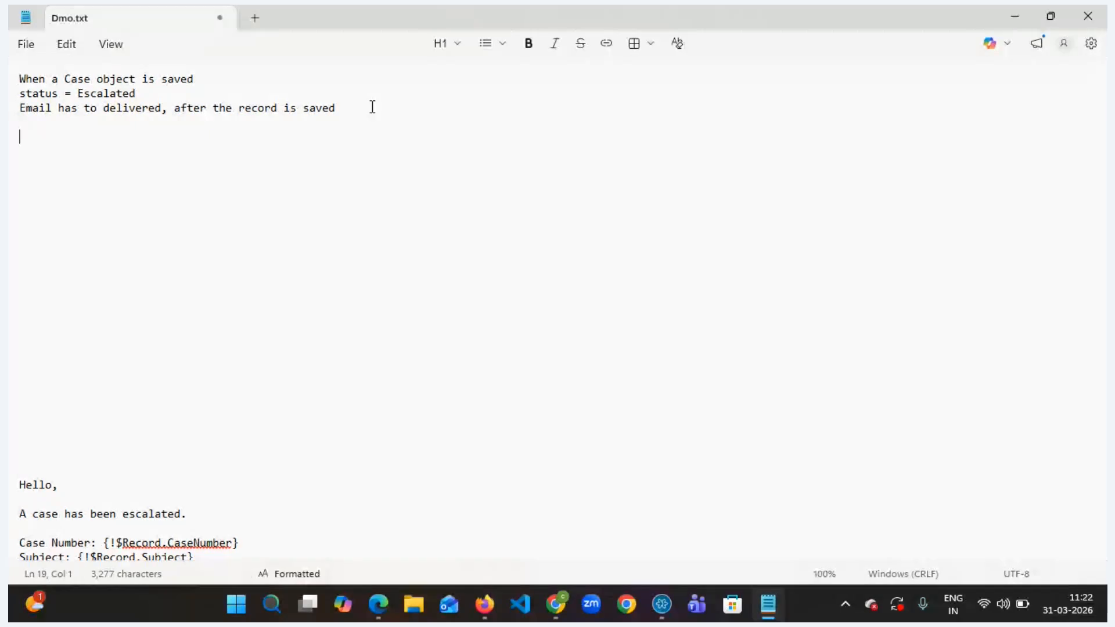
{"action": "type", "text": "FLows:"}
{"action": "key", "text": "Return"}
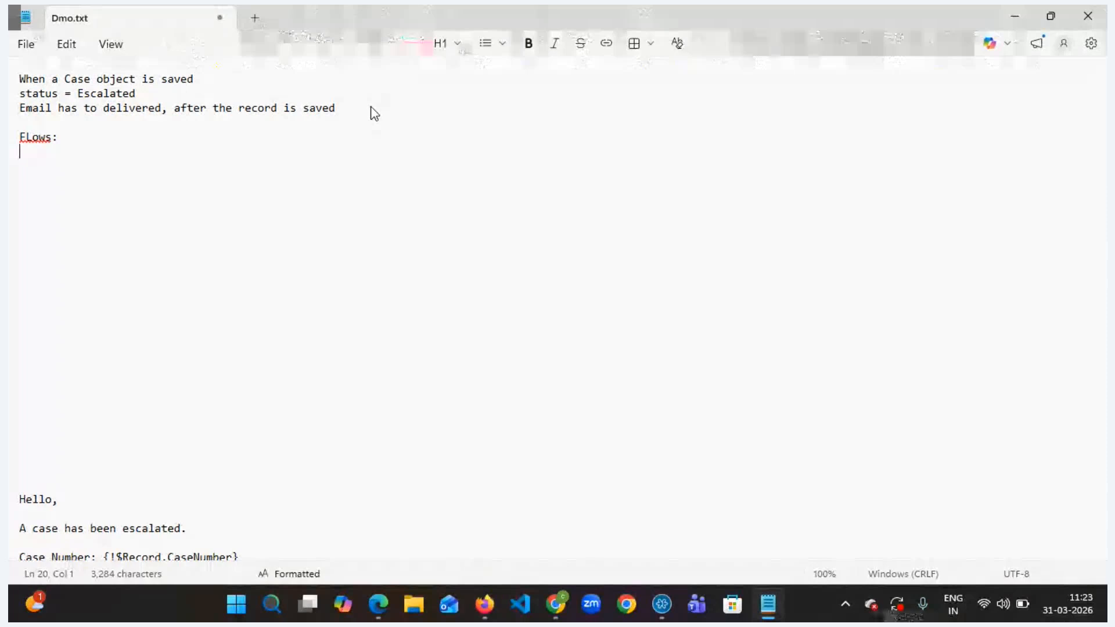
- Switch to Salesforce in Chrome, dismiss the My Service Journey pop-up and open the Service app
{"action": "mouse_move", "coordinate": [556, 603]}
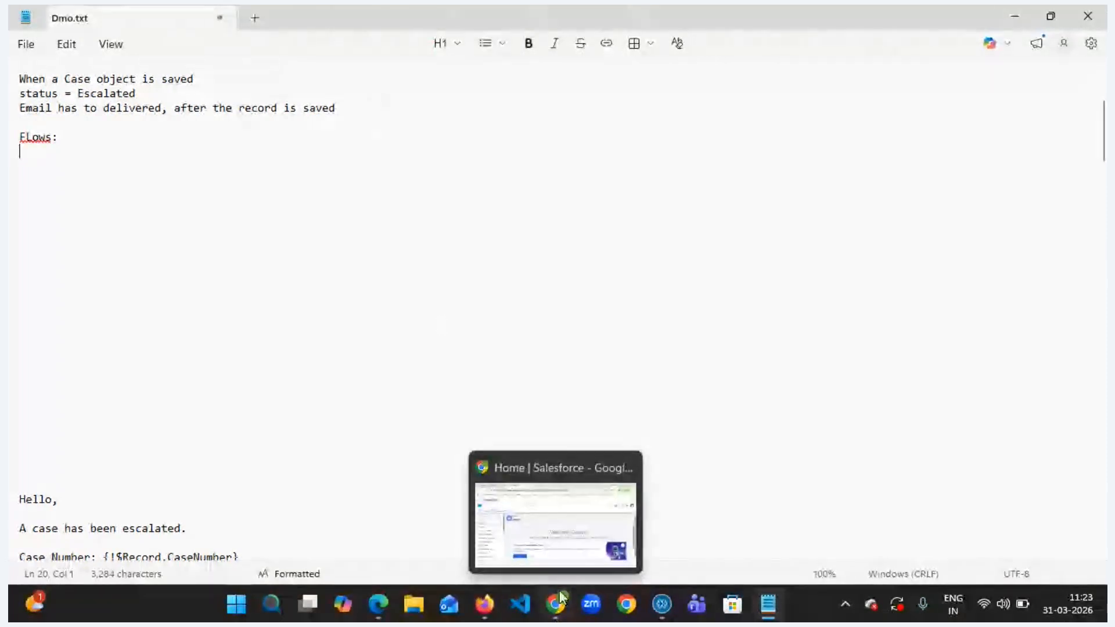
{"action": "left_click", "coordinate": [540, 525]}
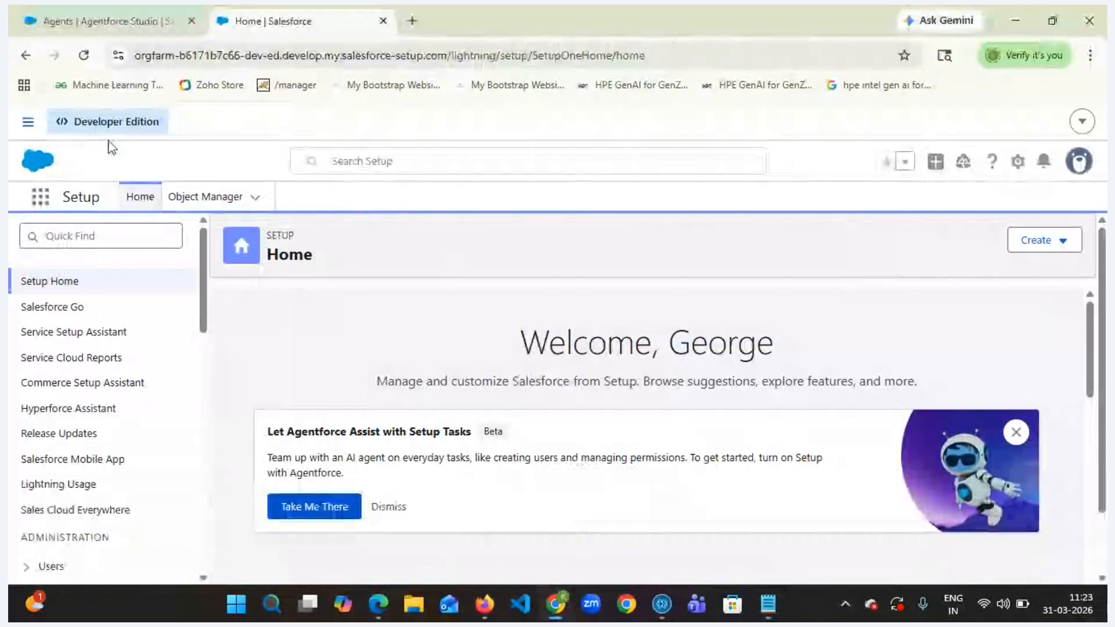
{"action": "left_click", "coordinate": [39, 197]}
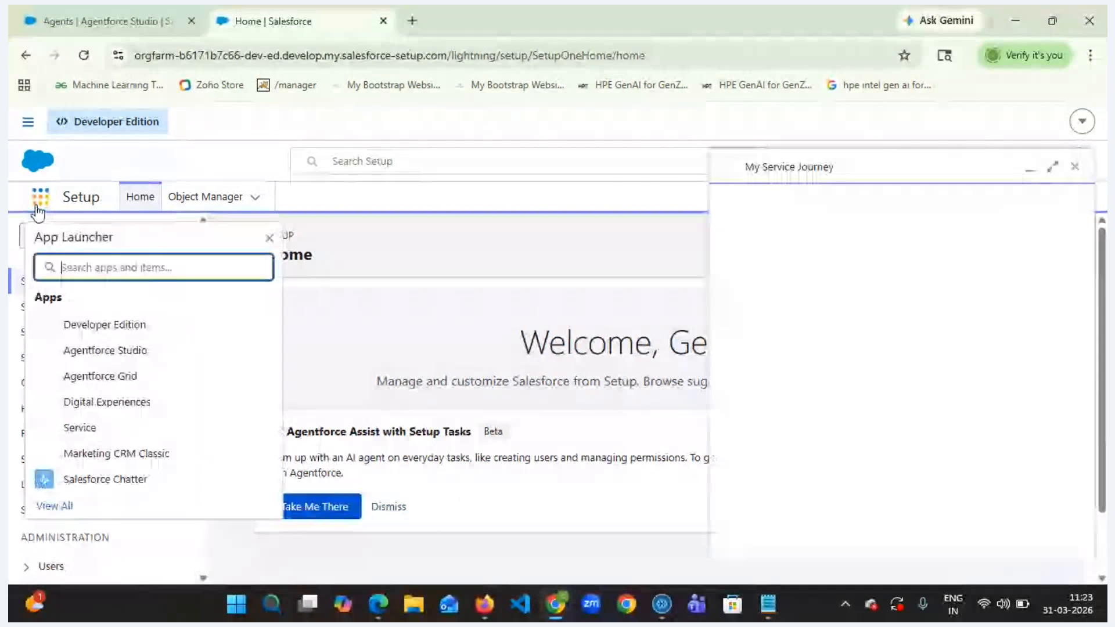
{"action": "left_click", "coordinate": [1078, 220]}
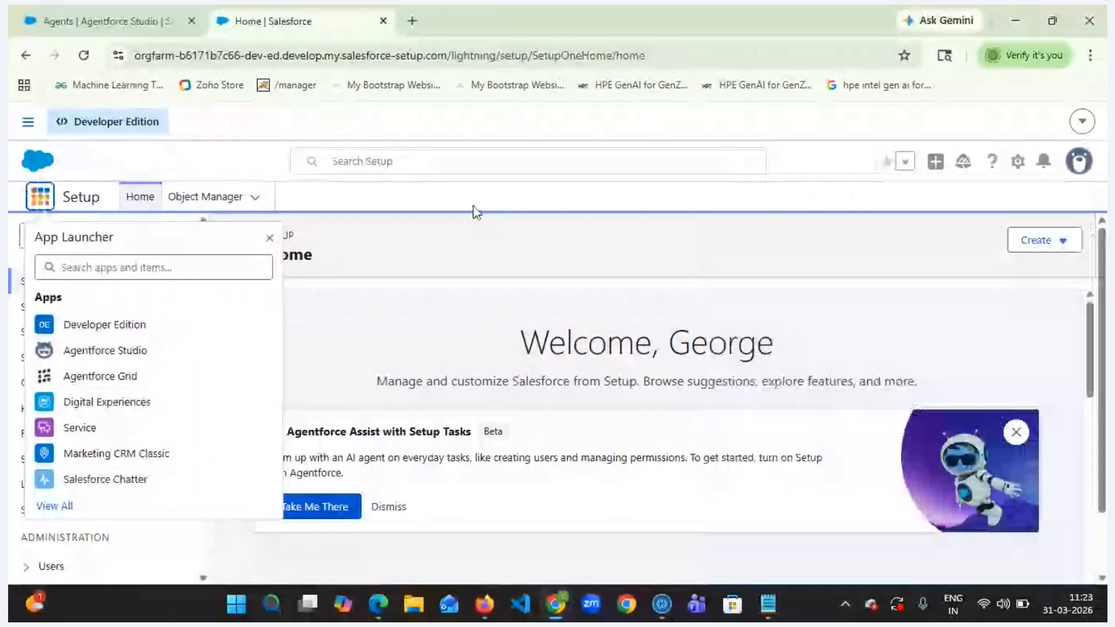
{"action": "left_click", "coordinate": [72, 433]}
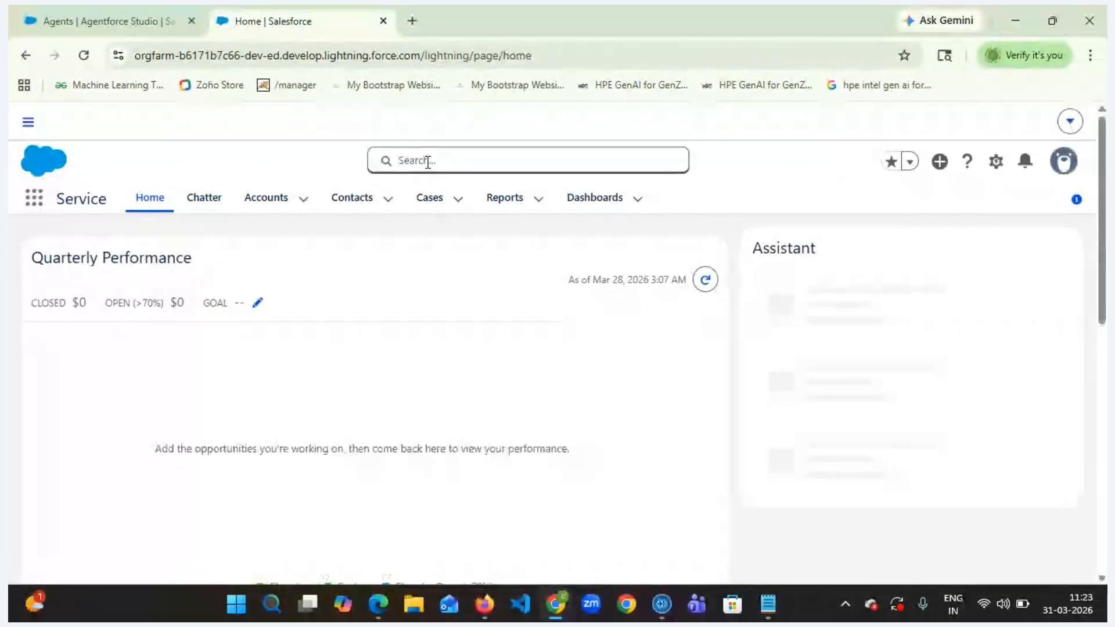
- Start a new case from the Cases list and open a new contact form from its contact lookup
{"action": "left_click", "coordinate": [430, 197]}
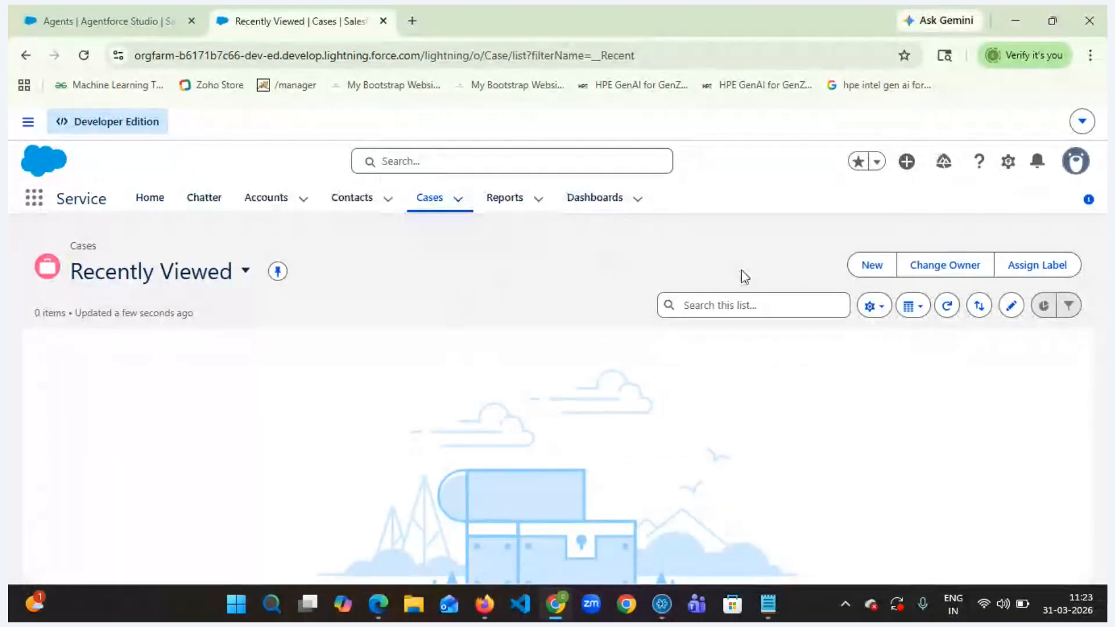
{"action": "left_click", "coordinate": [869, 266]}
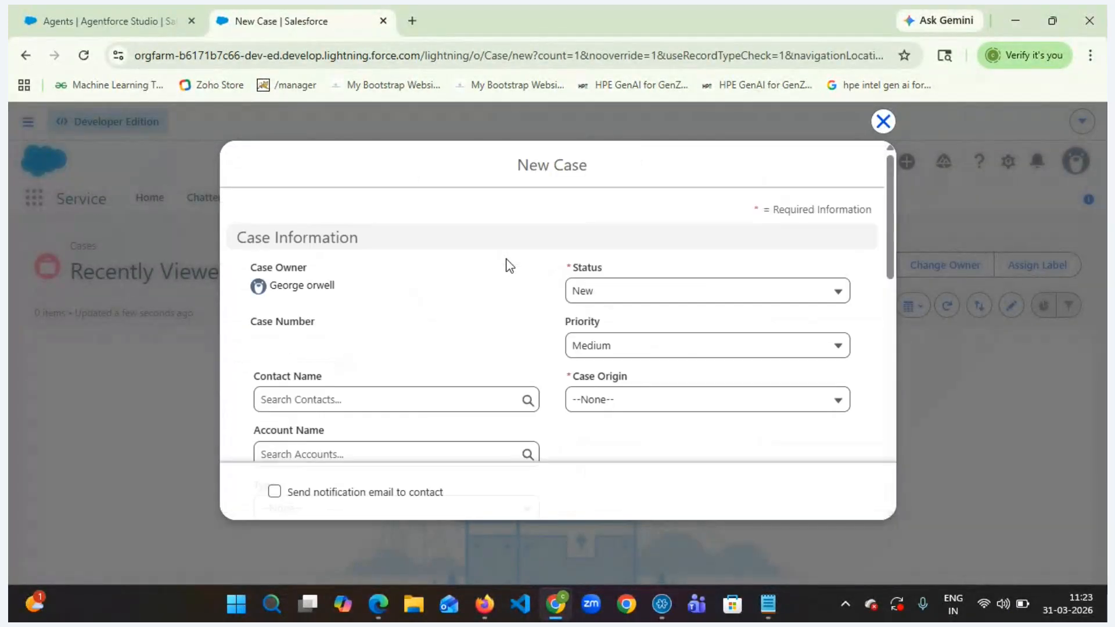
{"action": "left_click", "coordinate": [324, 398]}
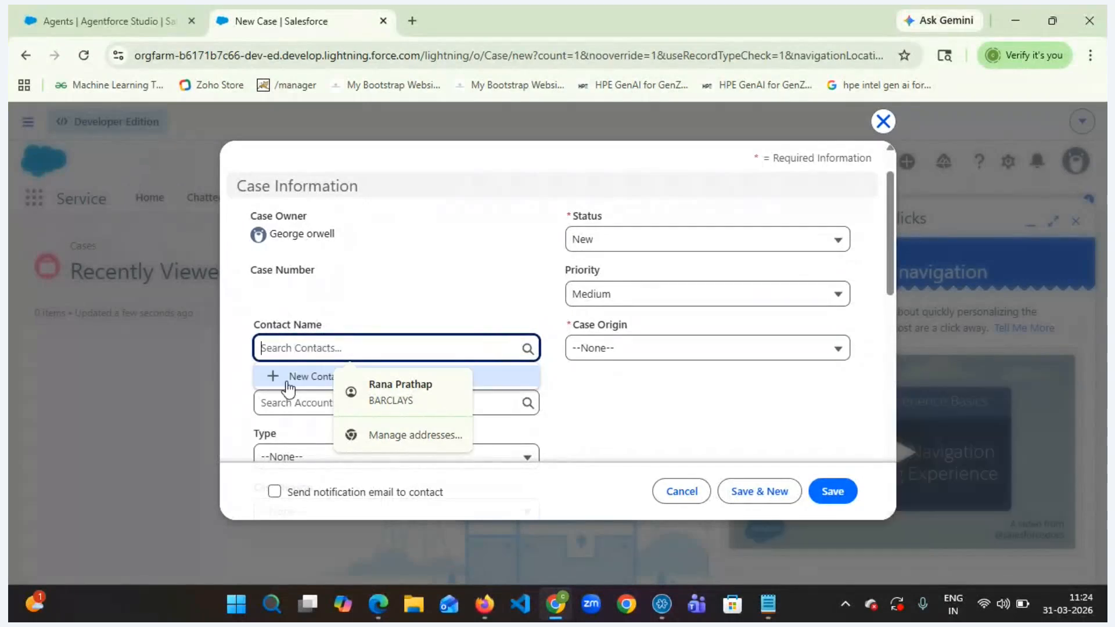
{"action": "left_click", "coordinate": [286, 380]}
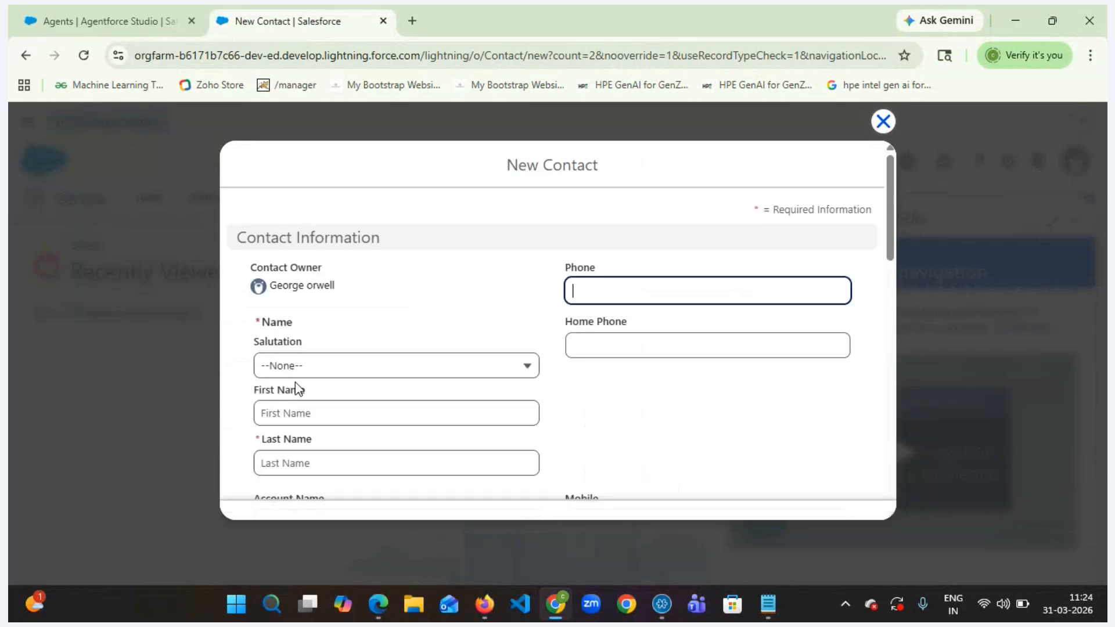
- Set the contact's salutation to Mr., fill in the name and home phone from the saved autofill entry, and save the contact
{"action": "left_click", "coordinate": [331, 377]}
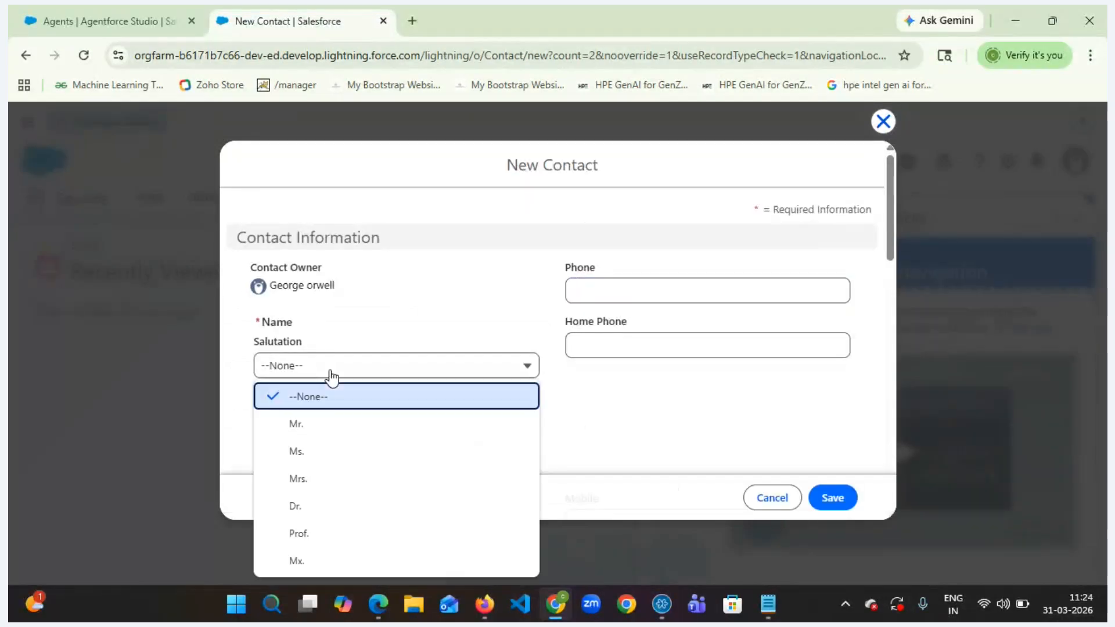
{"action": "left_click", "coordinate": [315, 424]}
{"action": "left_click", "coordinate": [316, 423]}
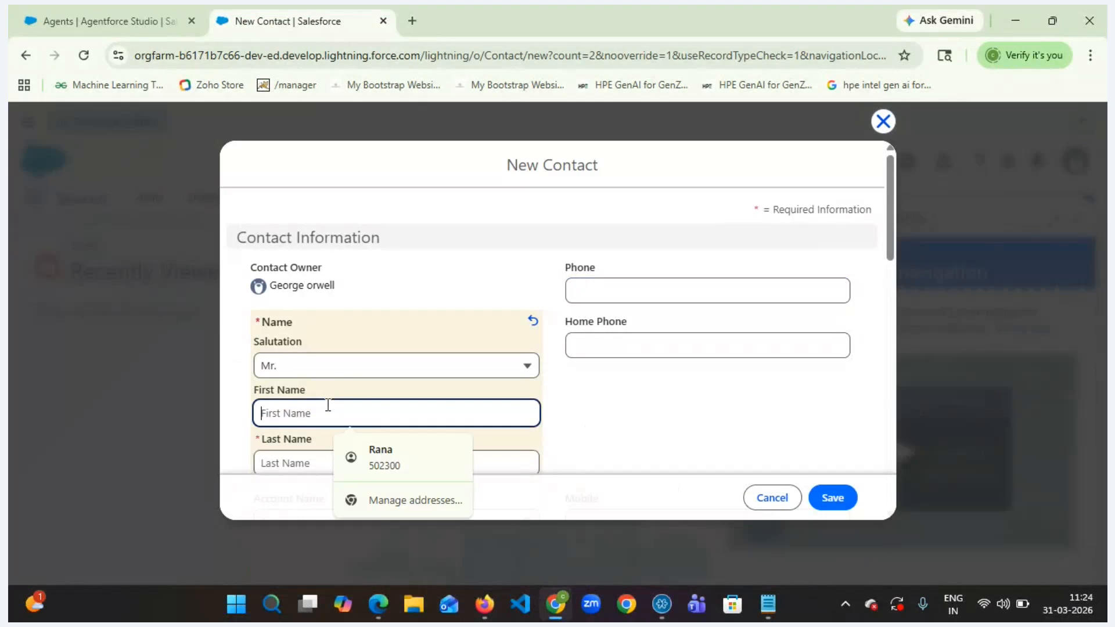
{"action": "left_click", "coordinate": [357, 458]}
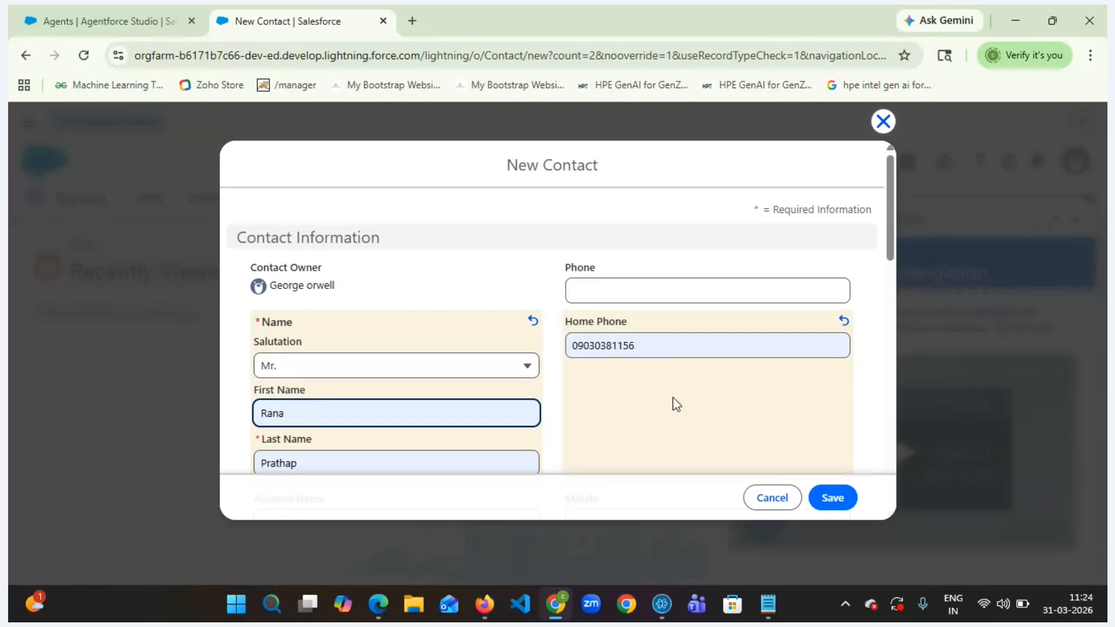
{"action": "left_click", "coordinate": [829, 498]}
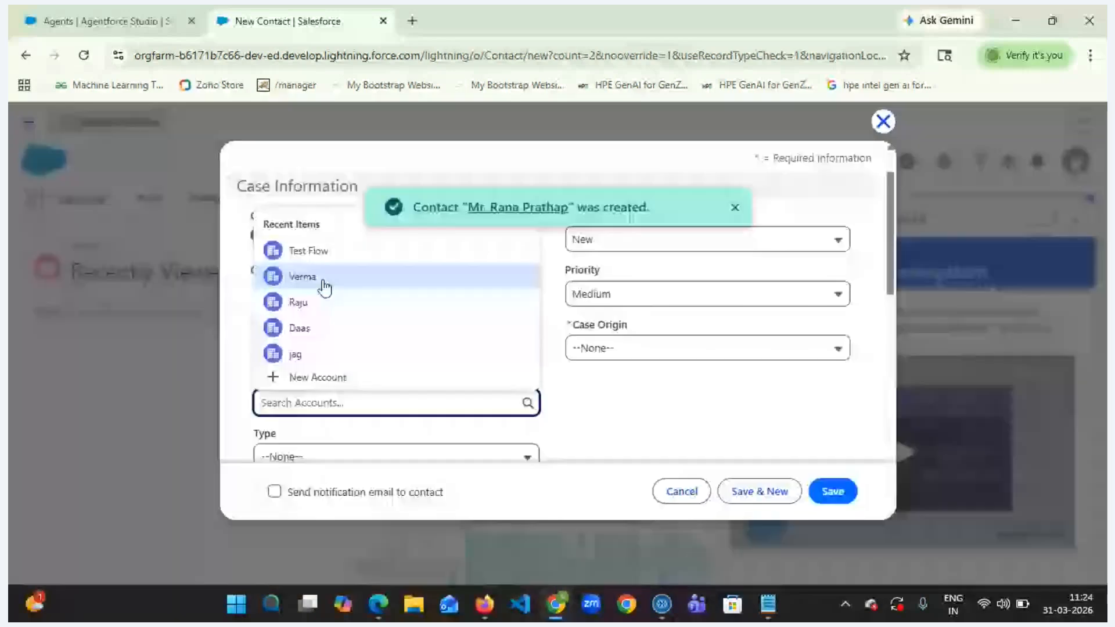
- Link the case to the second recent account, set its type to Electrical and choose a case reason
{"action": "left_click", "coordinate": [324, 276]}
{"action": "scroll", "coordinate": [386, 331], "scroll_direction": "down", "scroll_amount": 2}
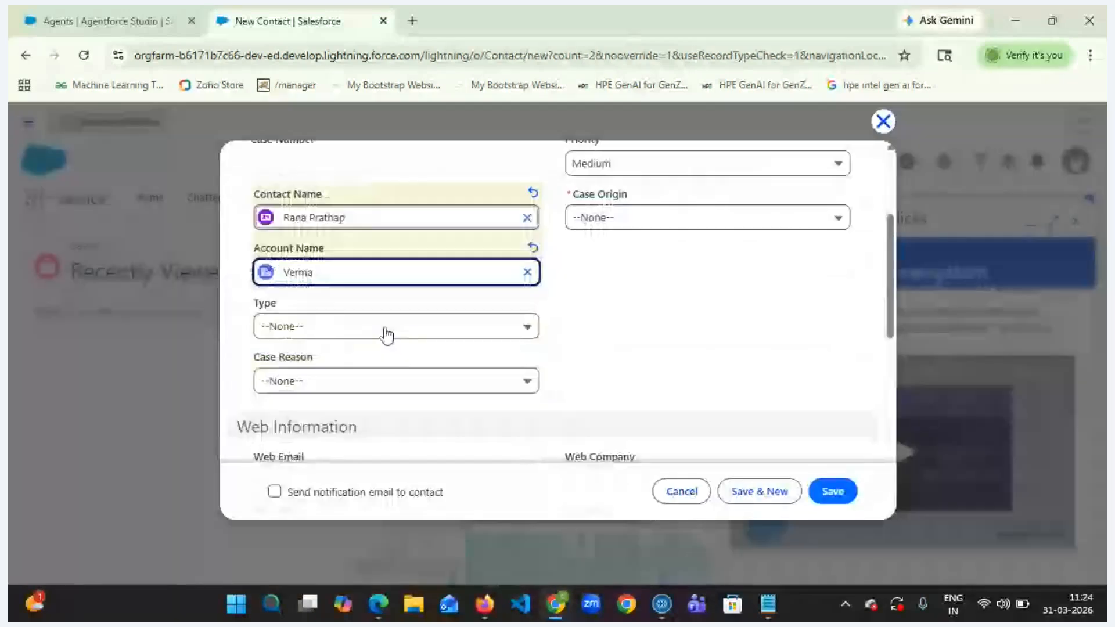
{"action": "left_click", "coordinate": [386, 326]}
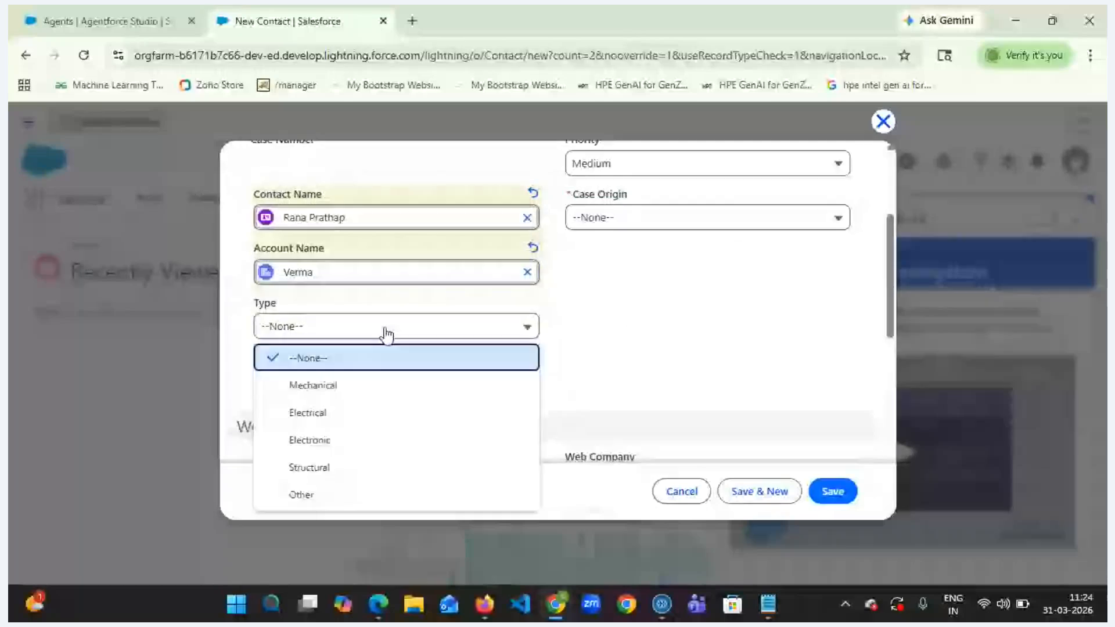
{"action": "left_click", "coordinate": [355, 410]}
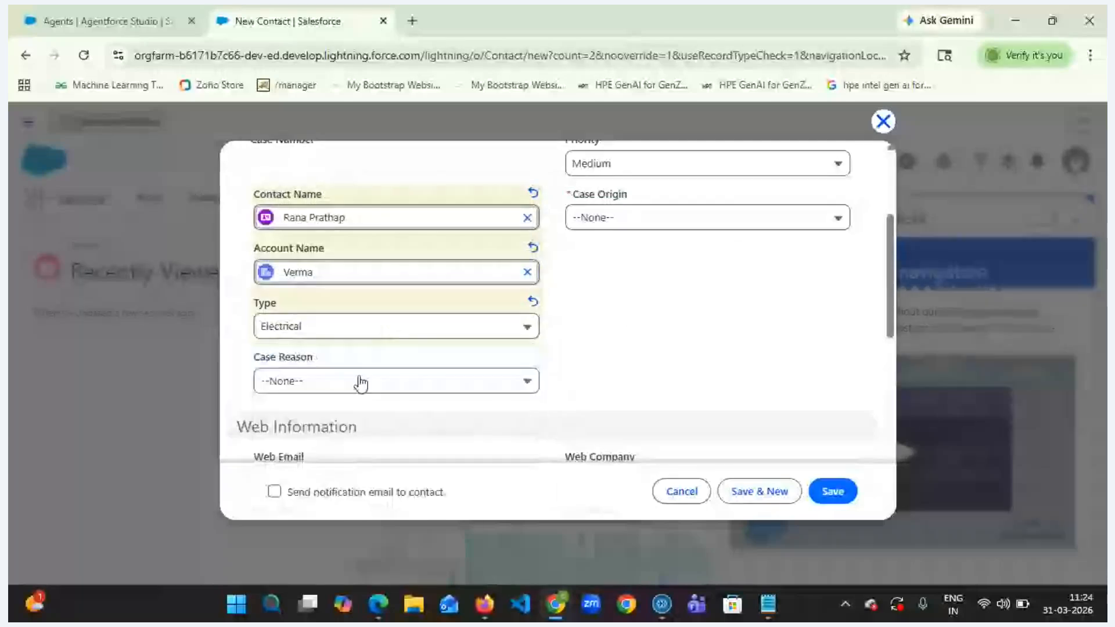
{"action": "left_click", "coordinate": [360, 382]}
{"action": "left_click", "coordinate": [383, 248]}
{"action": "scroll", "coordinate": [713, 299], "scroll_direction": "up", "scroll_amount": 3}
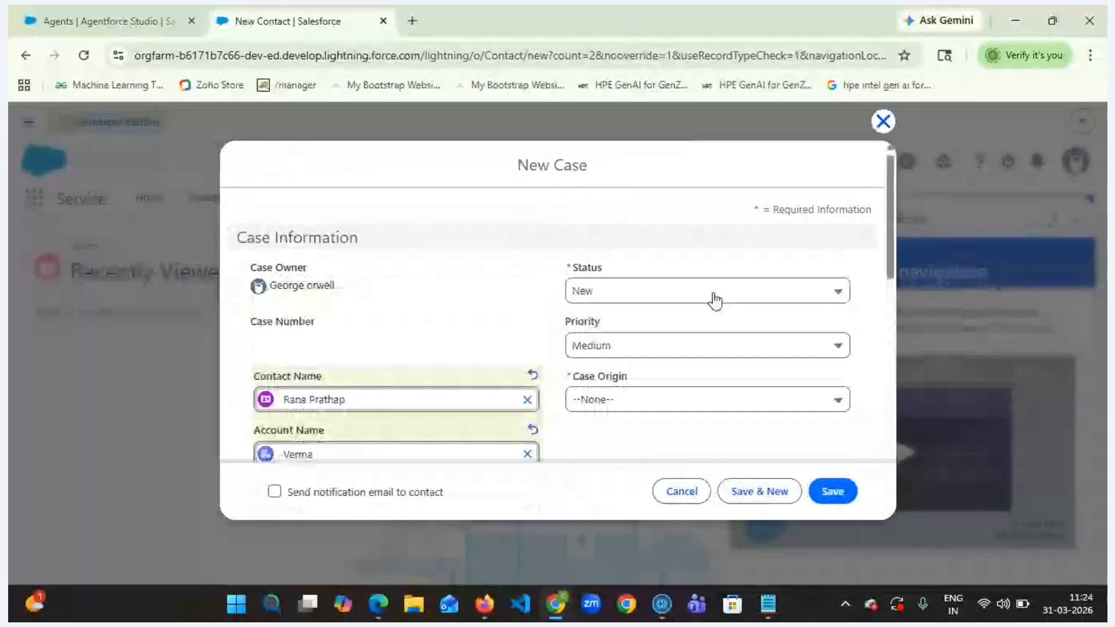
- Set the case status to Escalated, priority to High and case origin to Phone, and save the case
{"action": "left_click", "coordinate": [713, 298]}
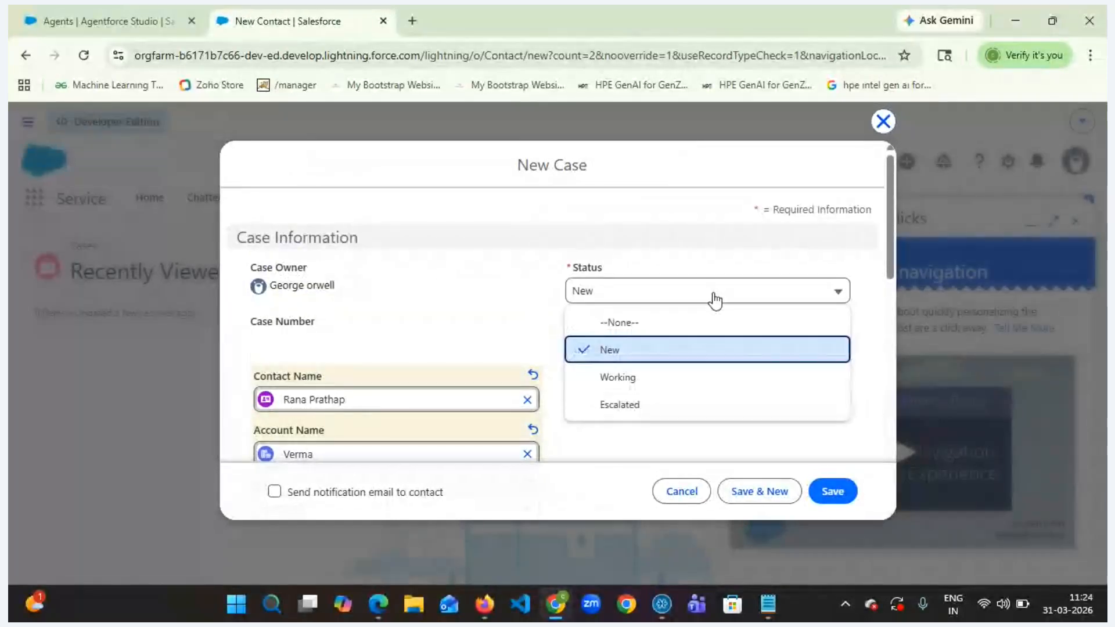
{"action": "left_click", "coordinate": [678, 412]}
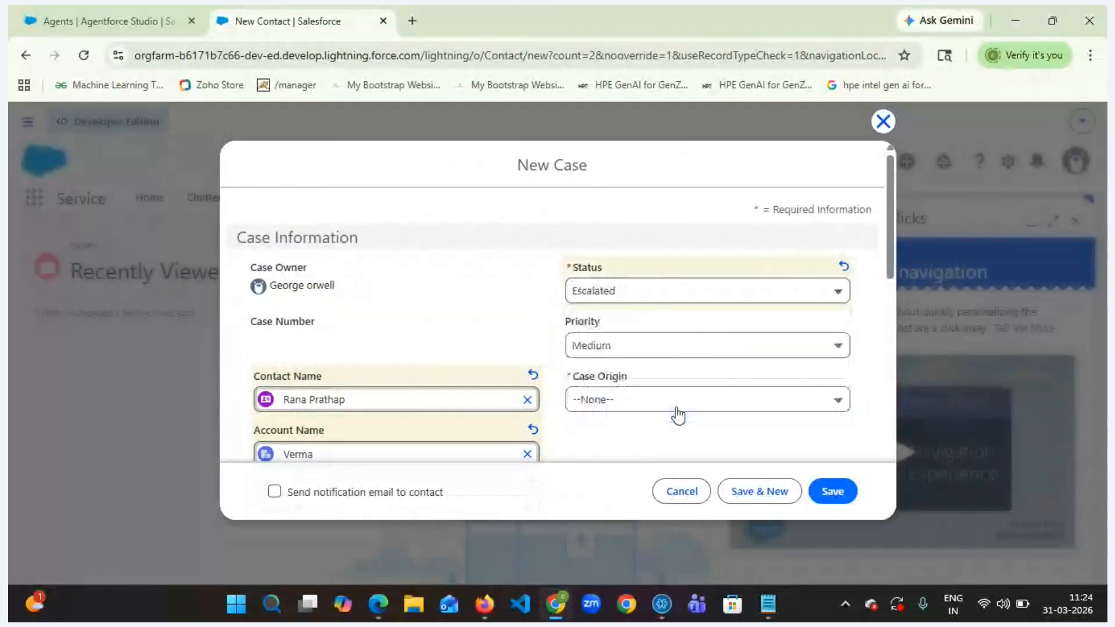
{"action": "left_click", "coordinate": [703, 345]}
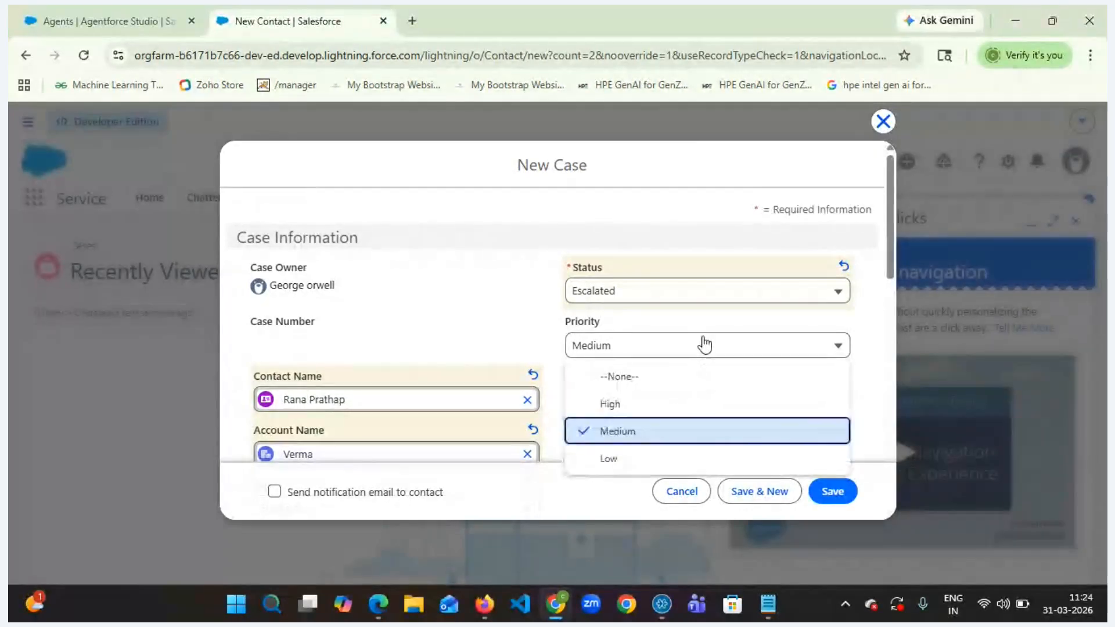
{"action": "left_click", "coordinate": [667, 407]}
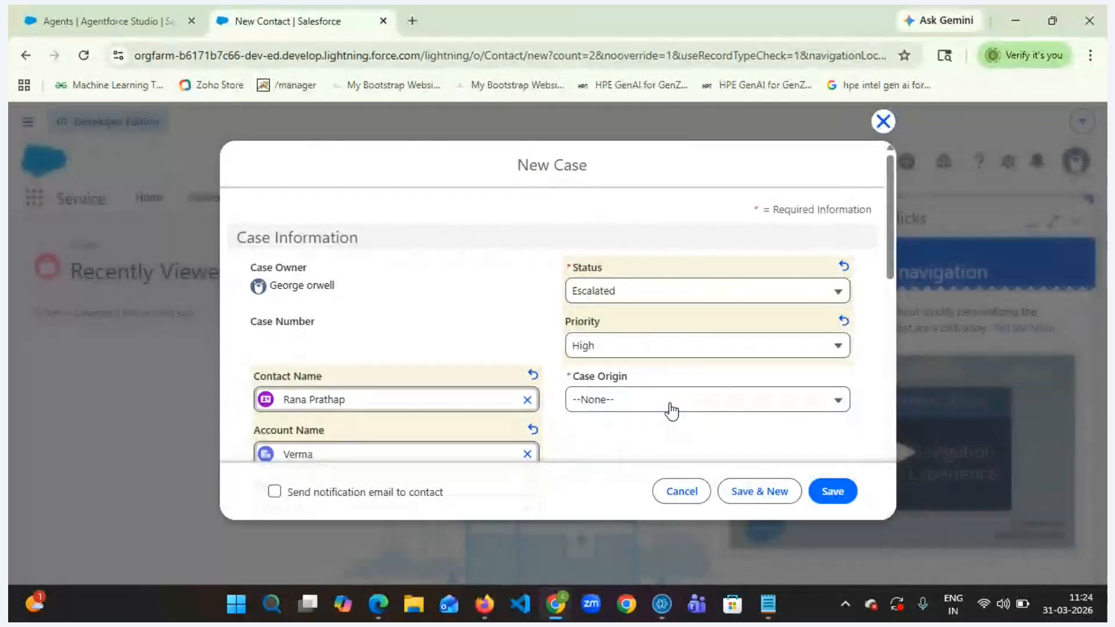
{"action": "left_click", "coordinate": [671, 409]}
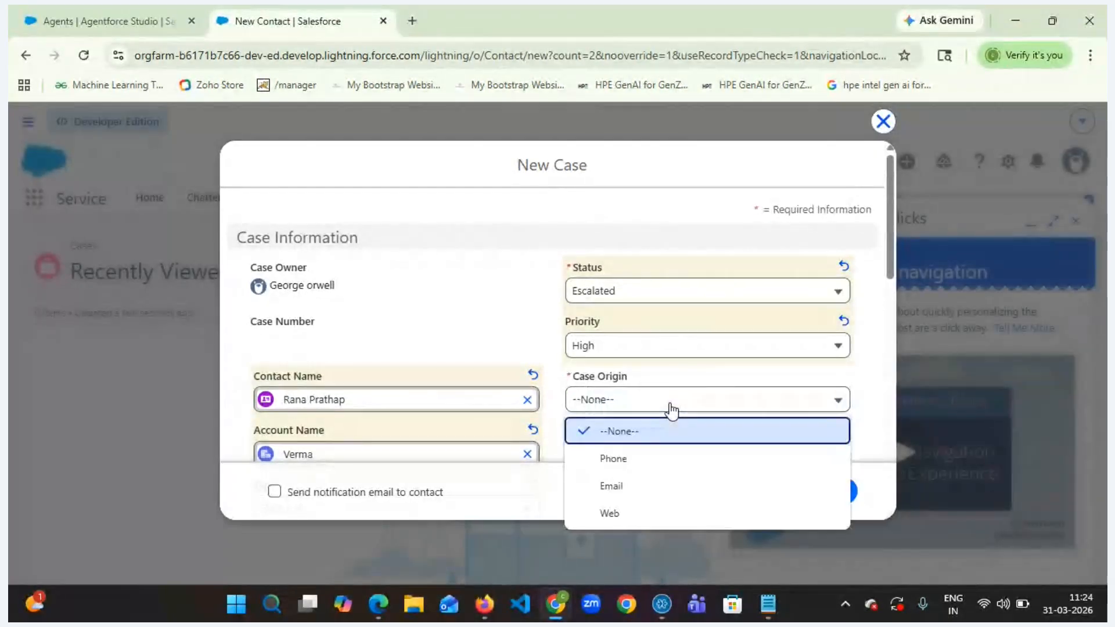
{"action": "left_click", "coordinate": [652, 458]}
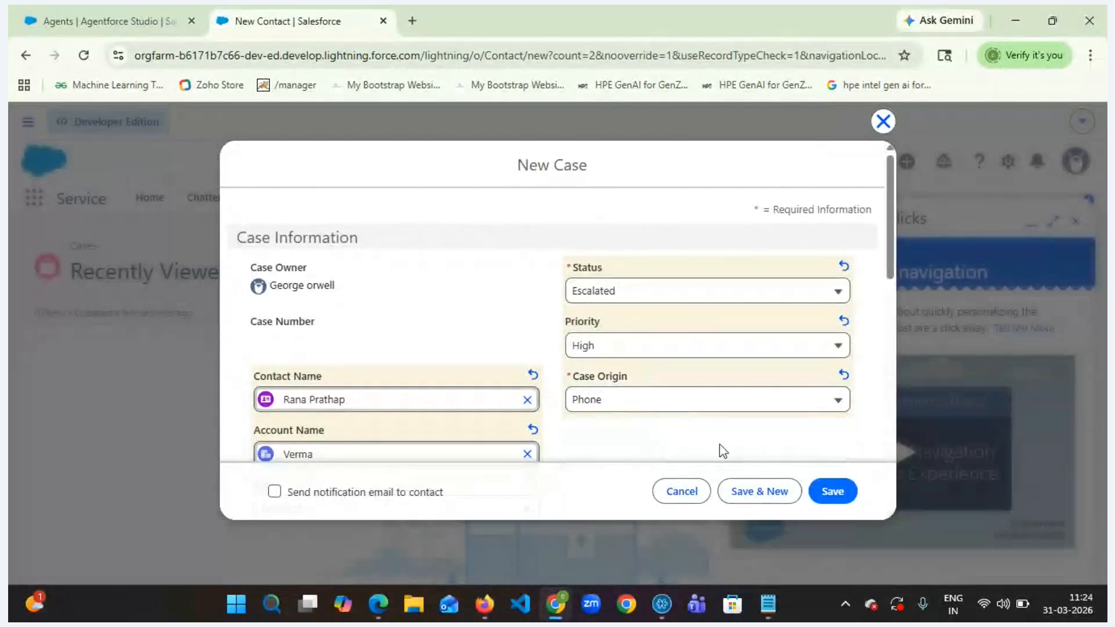
{"action": "left_click", "coordinate": [833, 491]}
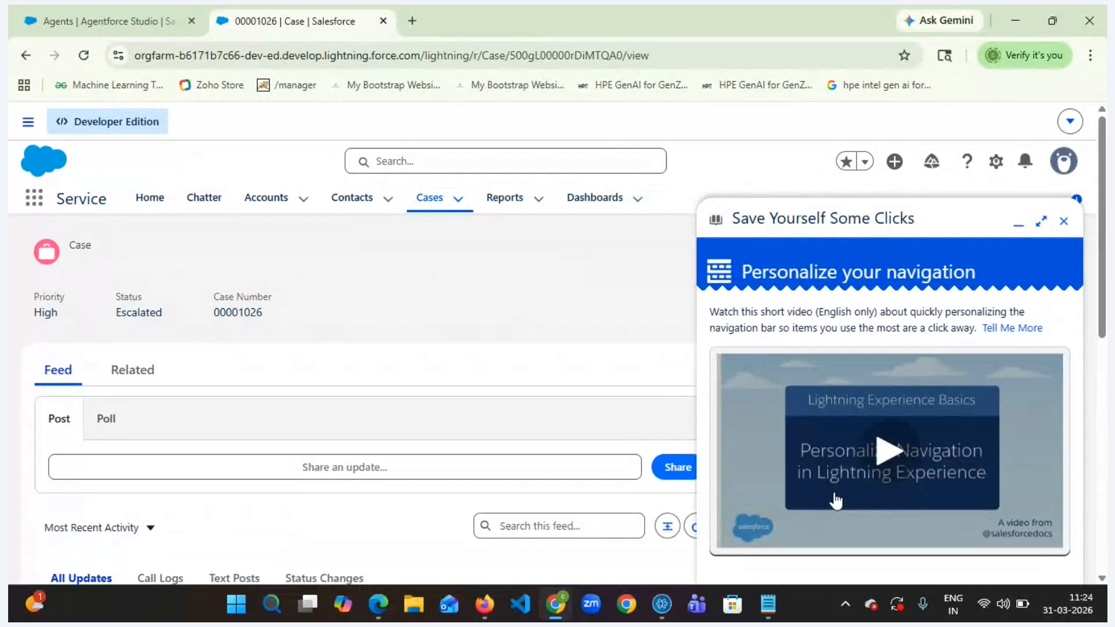
- Close the Save Yourself Some Clicks pop-up on the case page and open Salesforce Setup
{"action": "left_click", "coordinate": [1063, 221]}
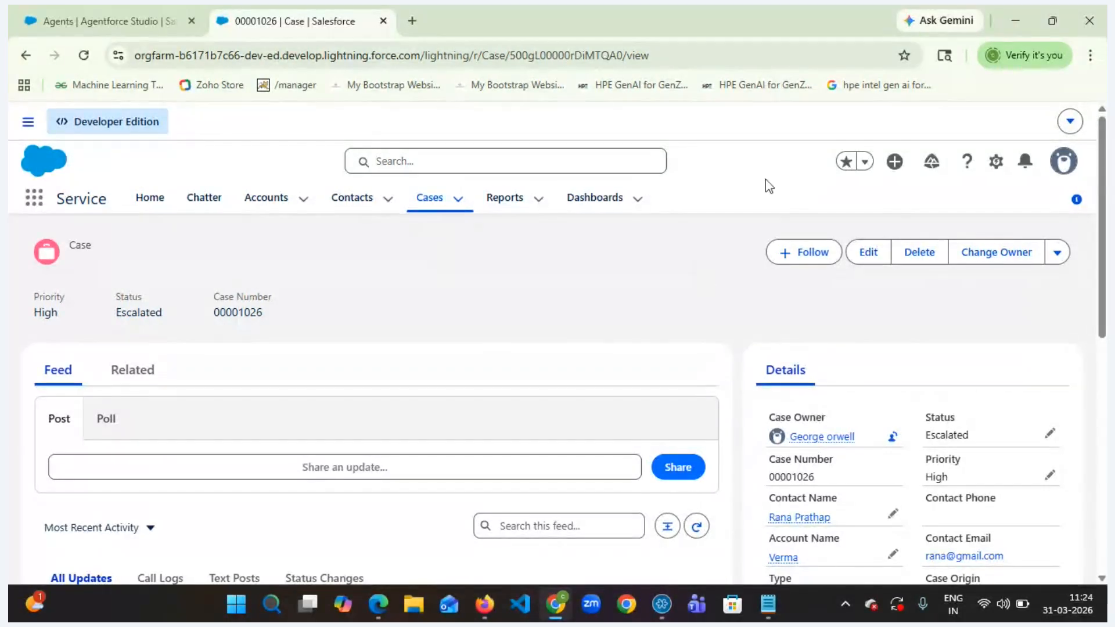
{"action": "left_click", "coordinate": [995, 163]}
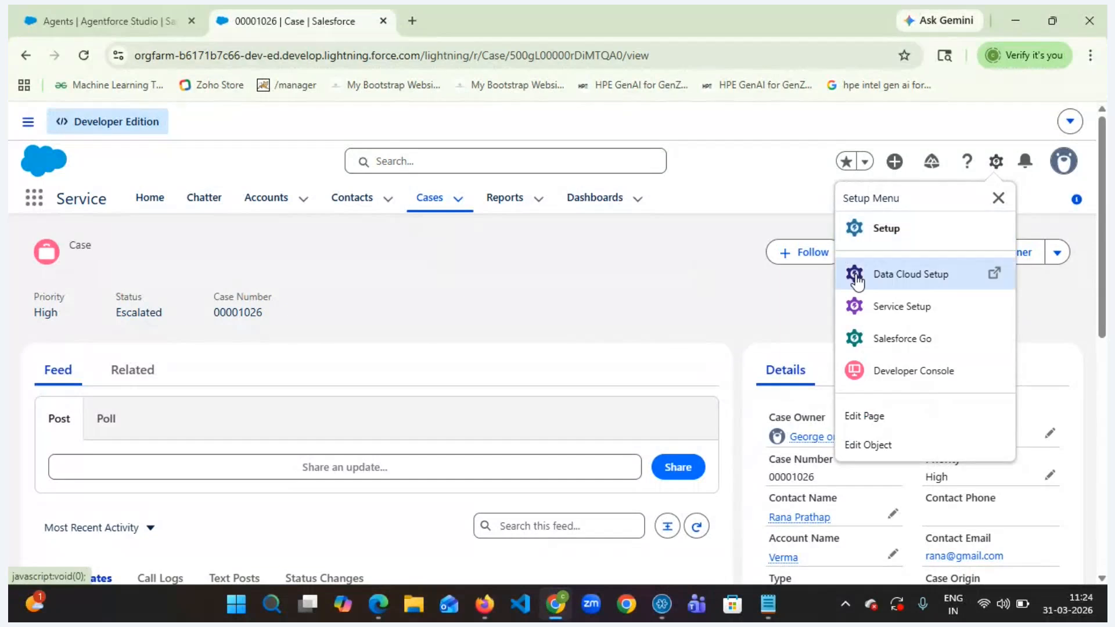
{"action": "left_click", "coordinate": [883, 229]}
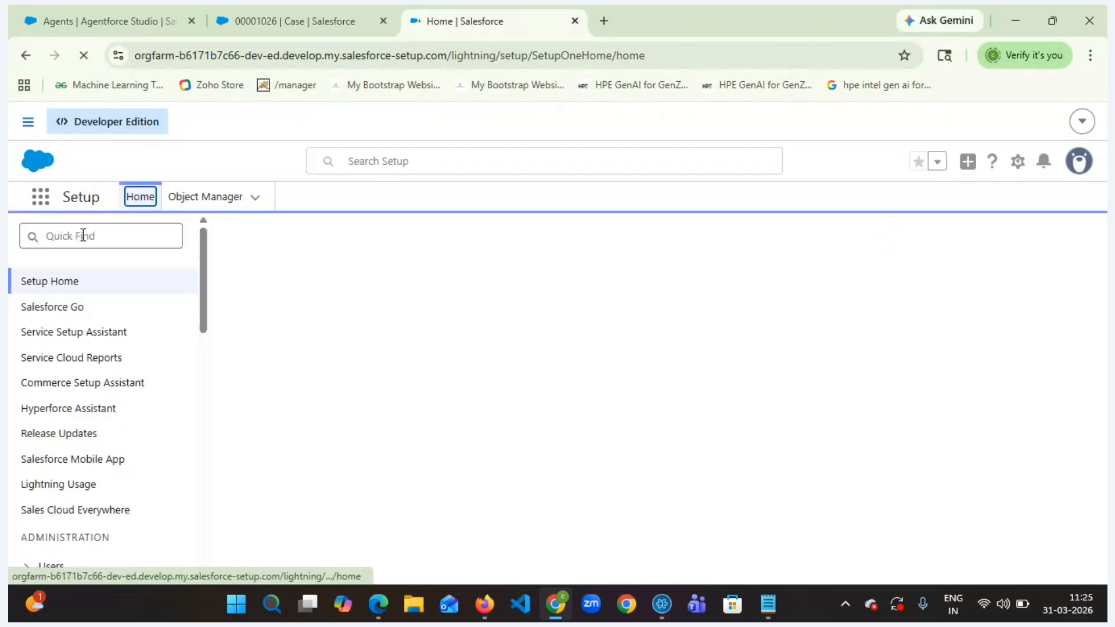
- Find Flows under Process Automation in Setup and open it in a new browser tab
{"action": "left_click", "coordinate": [83, 236]}
{"action": "type", "text": "Fo"}
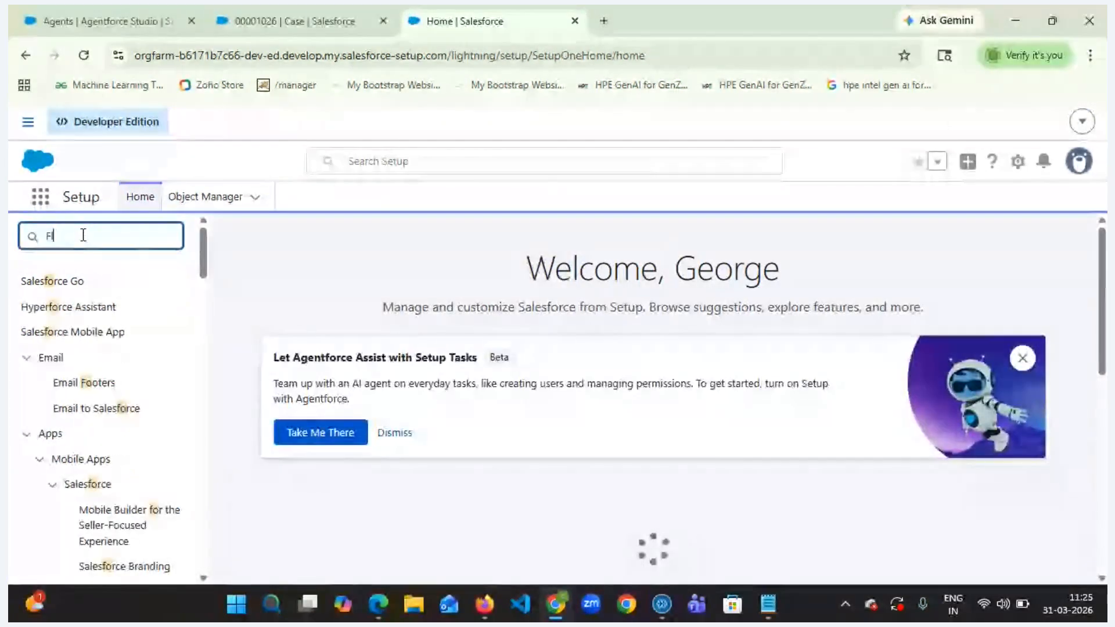
{"action": "type", "text": "ow"}
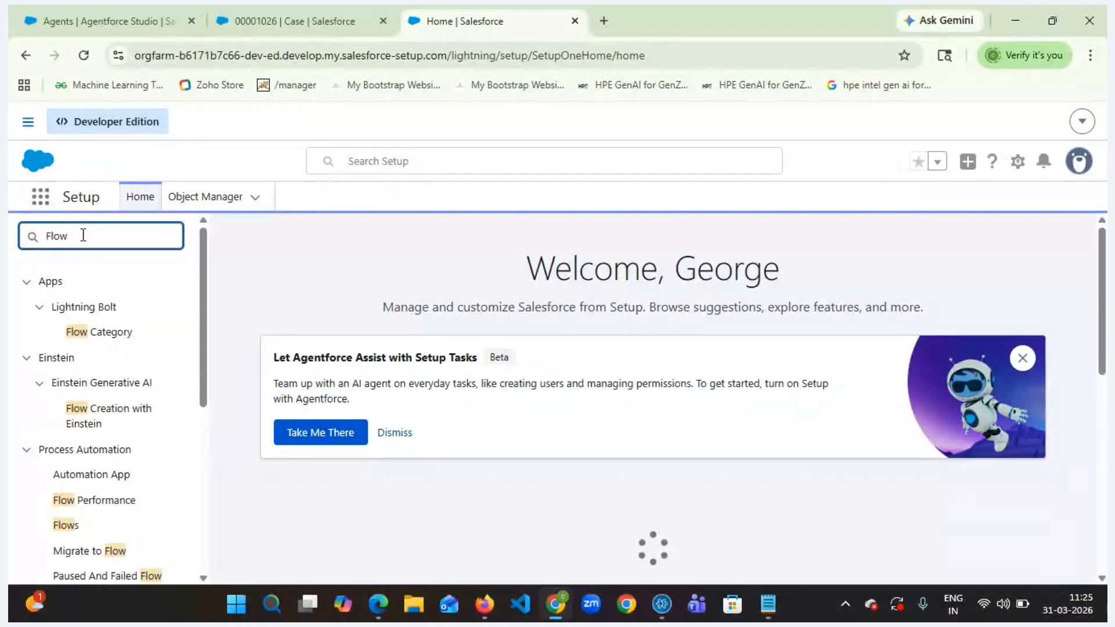
{"action": "type", "text": "s"}
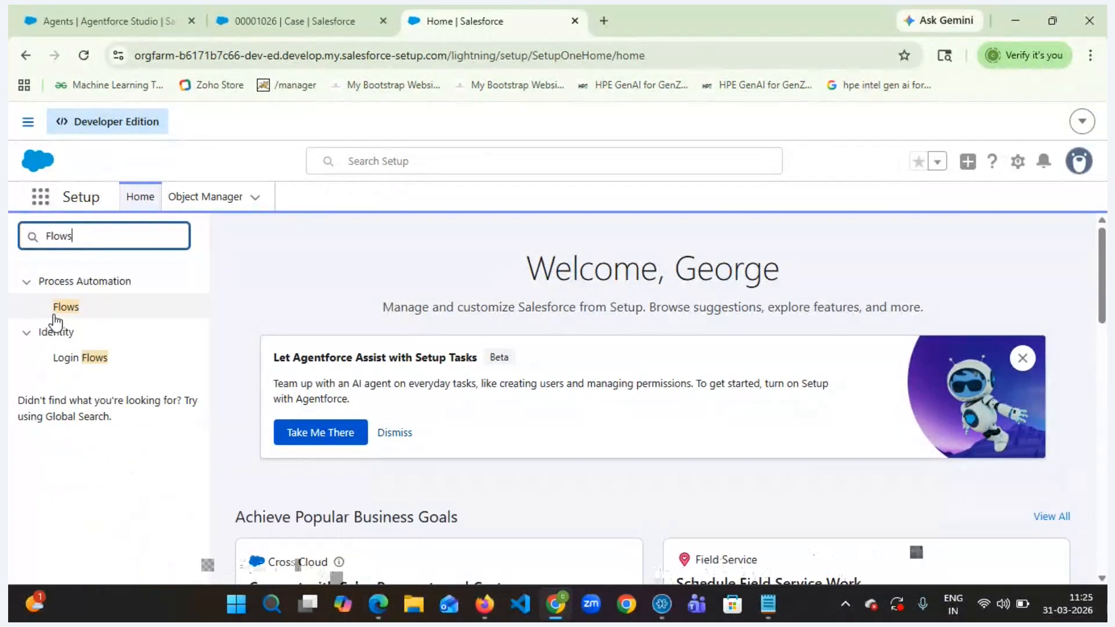
{"action": "right_click", "coordinate": [65, 307]}
{"action": "left_click", "coordinate": [133, 326]}
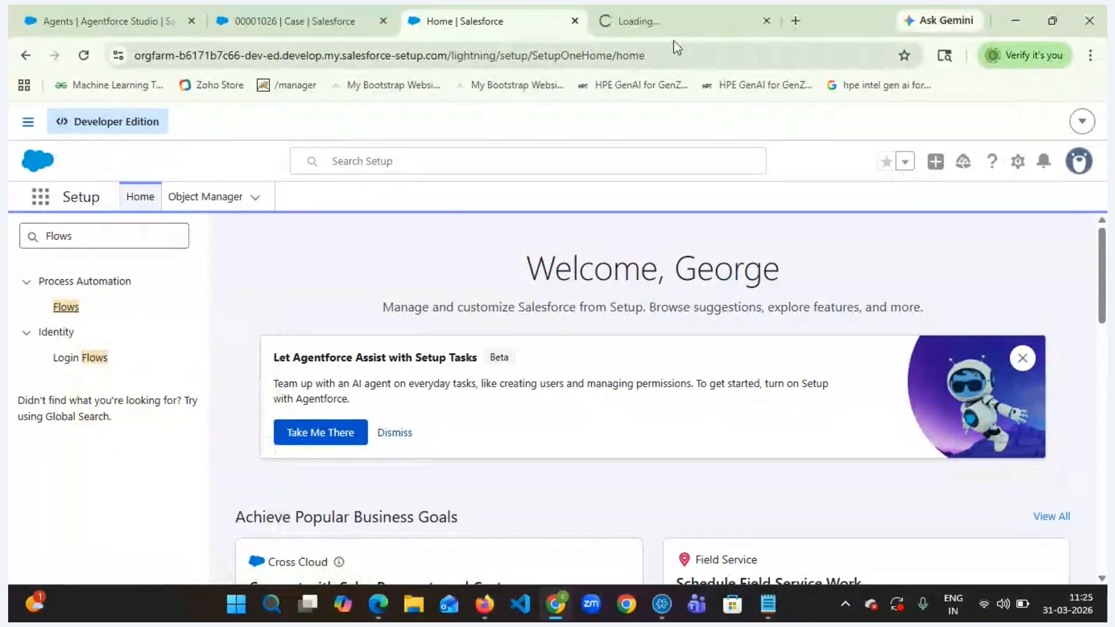
{"action": "left_click", "coordinate": [681, 24]}
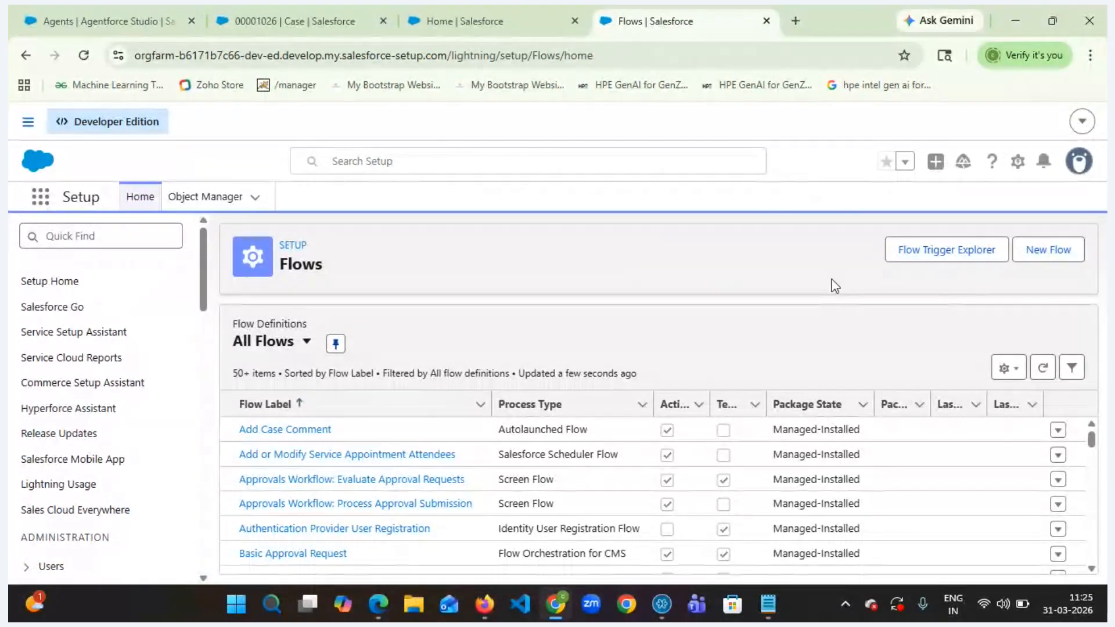
- Create a new record-triggered flow from the Triggered Automations category and dismiss the Flow Builder introduction
{"action": "left_click", "coordinate": [1042, 250]}
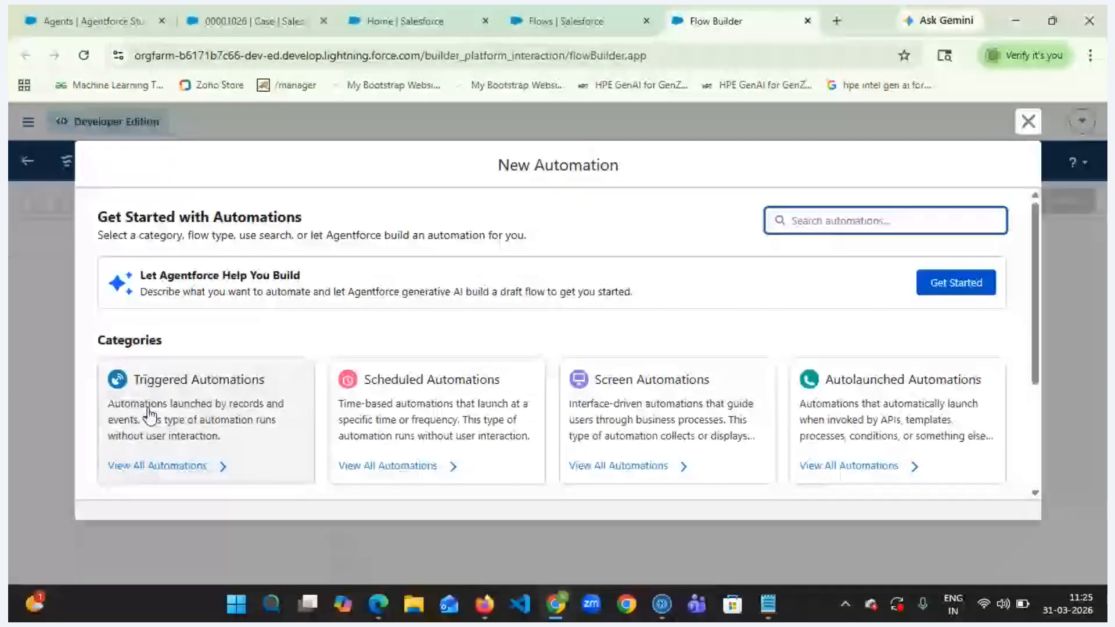
{"action": "left_click", "coordinate": [150, 414]}
{"action": "left_click", "coordinate": [194, 384]}
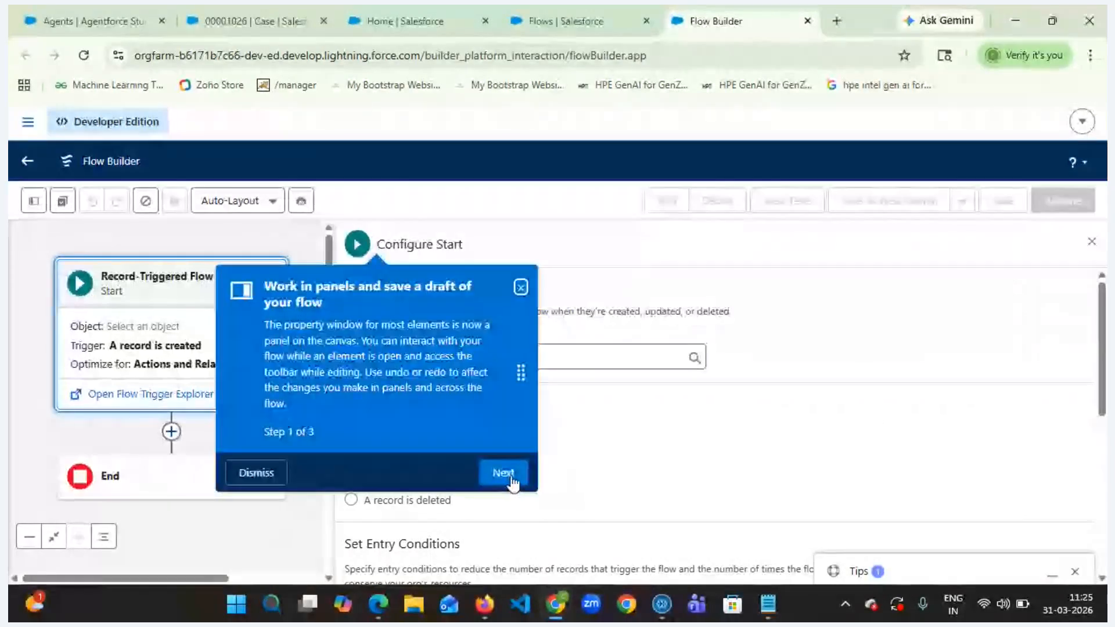
{"action": "left_click", "coordinate": [258, 475]}
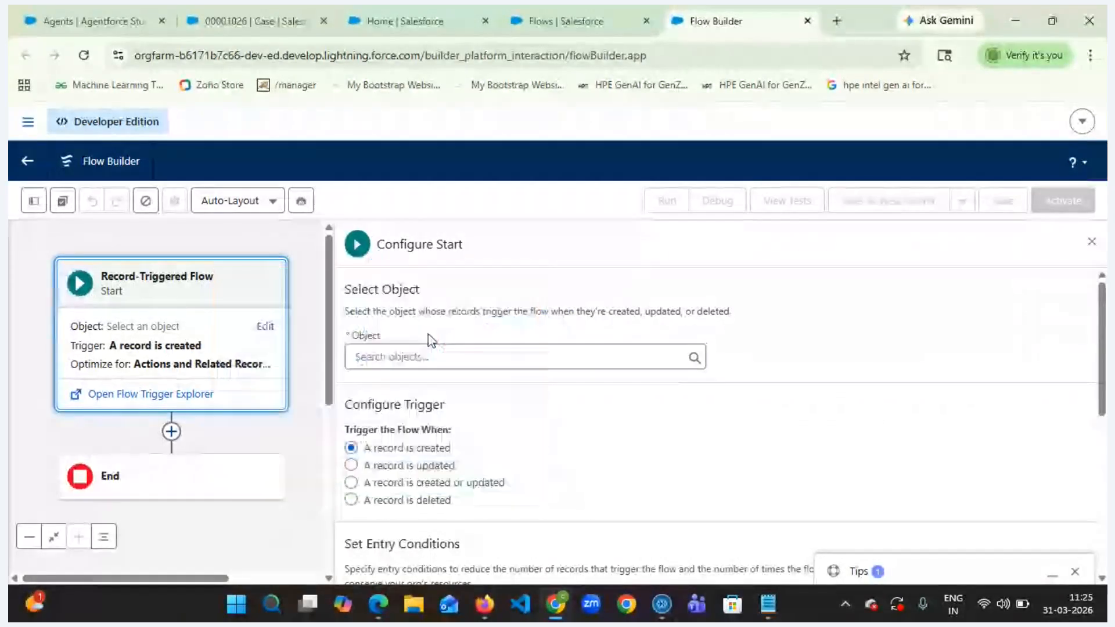
- Examine the Select Object, Configure Trigger, Set Entry Conditions and Optimize Flow sections of the flow's start configuration
{"action": "left_click_drag", "start_coordinate": [344, 312], "coordinate": [358, 290]}
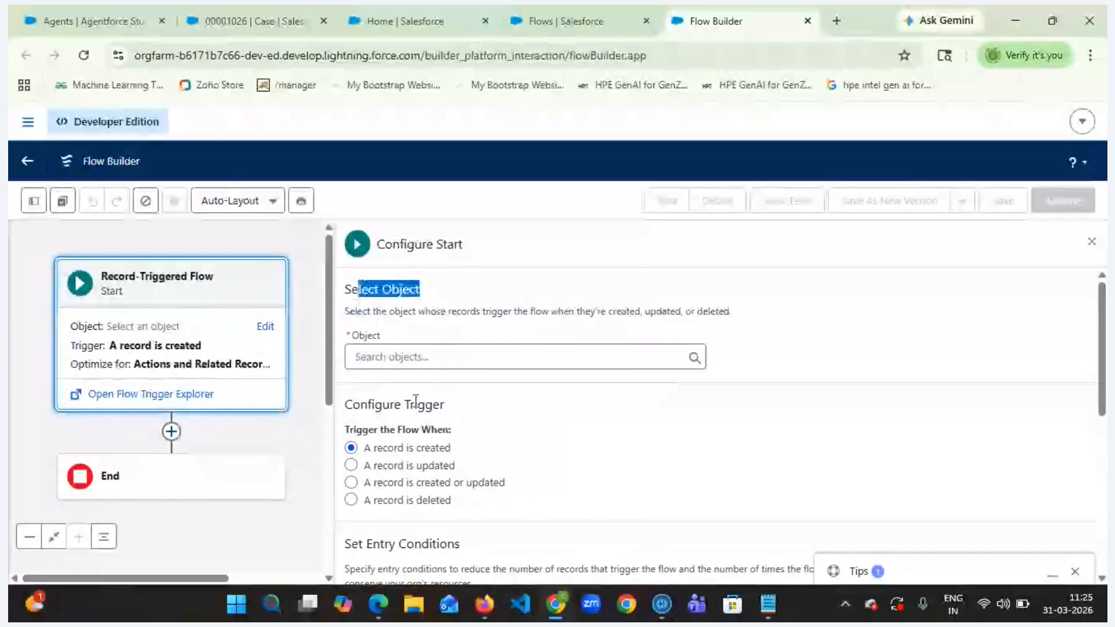
{"action": "triple_click", "coordinate": [457, 415]}
{"action": "scroll", "coordinate": [604, 468], "scroll_direction": "down", "scroll_amount": 3}
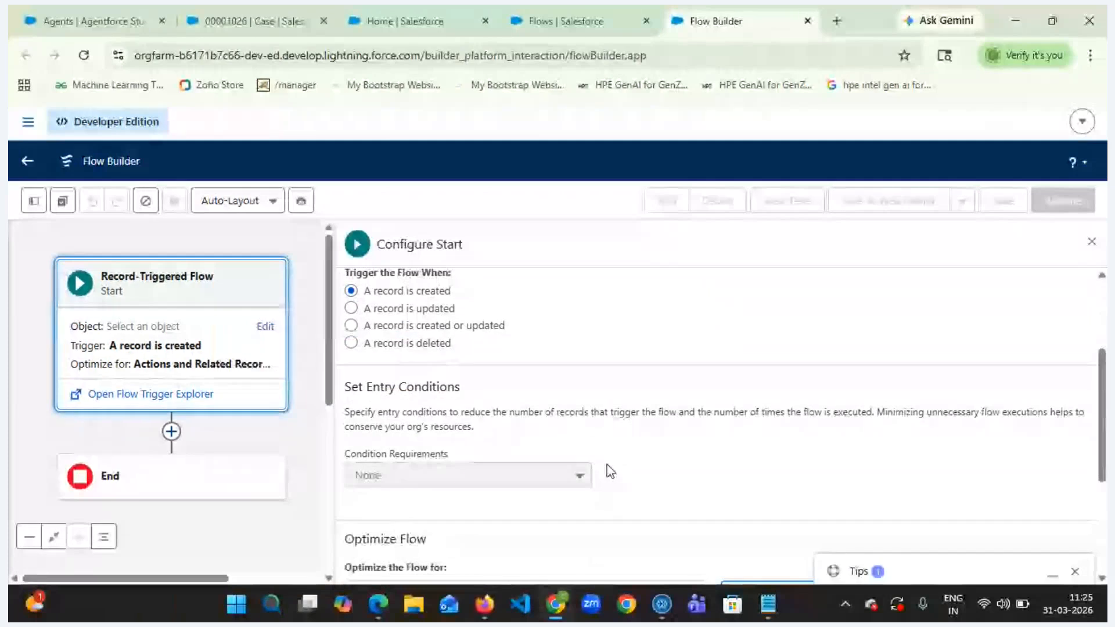
{"action": "left_click_drag", "start_coordinate": [460, 387], "coordinate": [352, 387]}
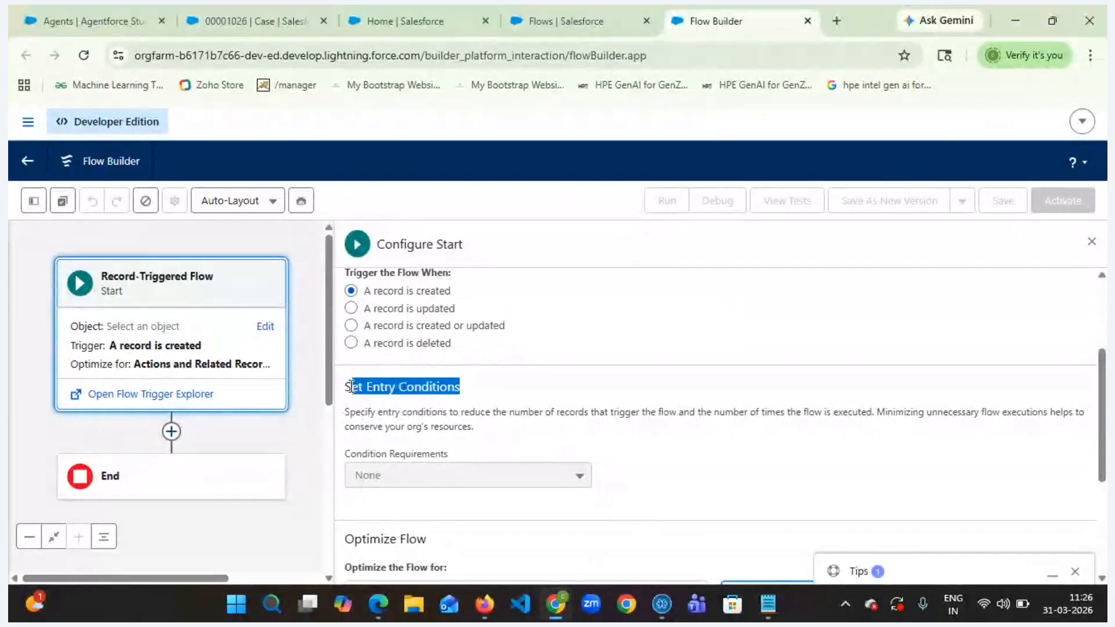
{"action": "scroll", "coordinate": [700, 464], "scroll_direction": "down", "scroll_amount": 2}
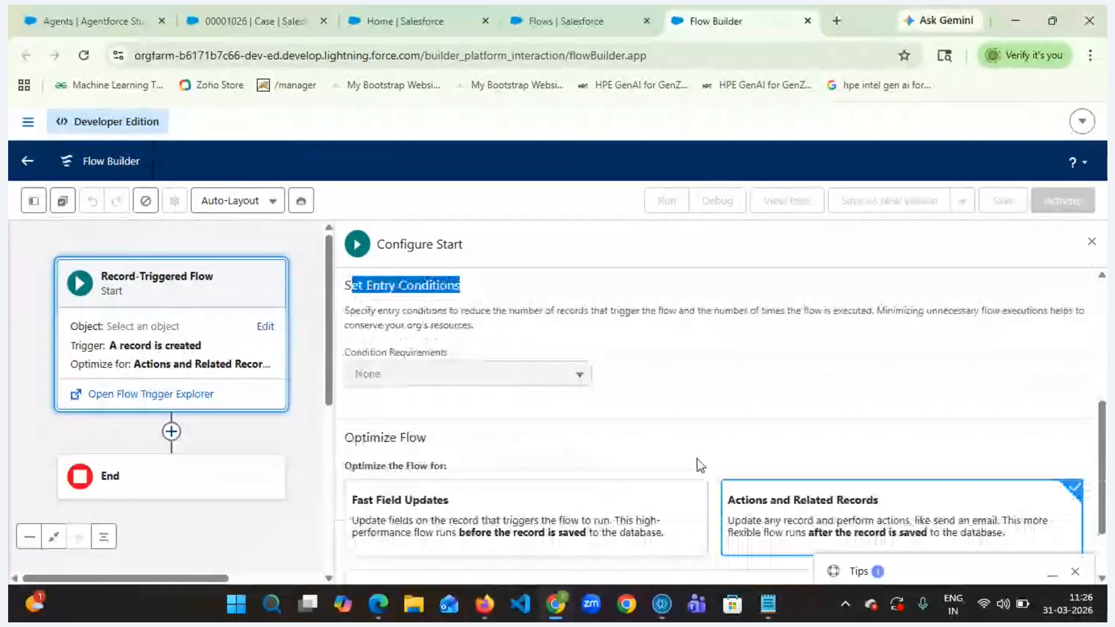
{"action": "scroll", "coordinate": [700, 464], "scroll_direction": "down", "scroll_amount": 2}
{"action": "scroll", "coordinate": [591, 339], "scroll_direction": "up", "scroll_amount": 6}
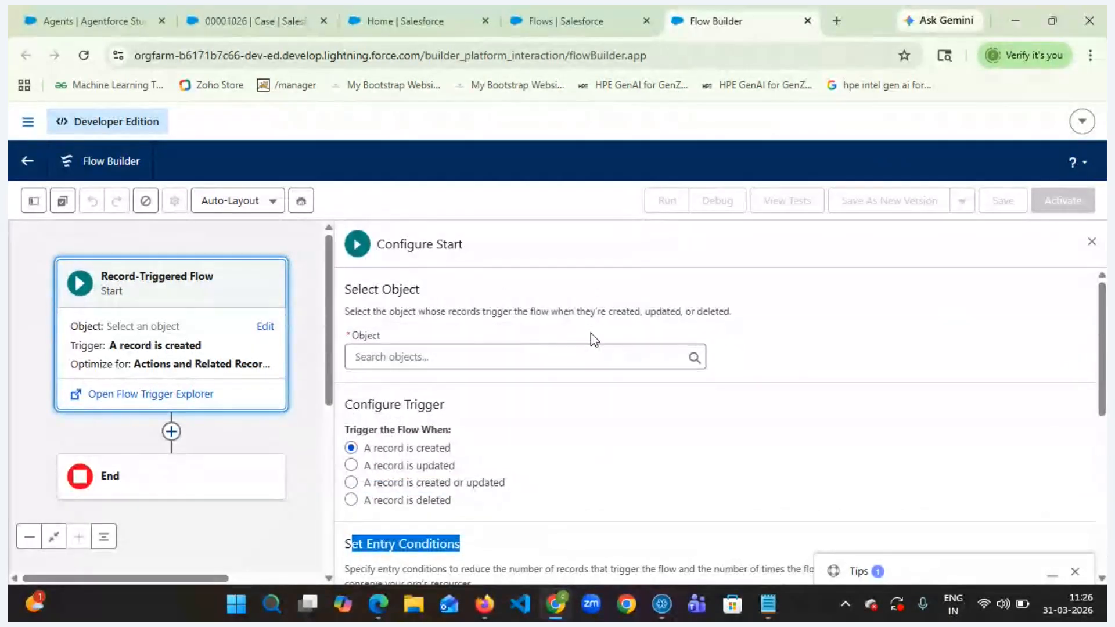
- Set the flow's object to Case and trigger it when a record is created or updated
{"action": "left_click", "coordinate": [525, 352]}
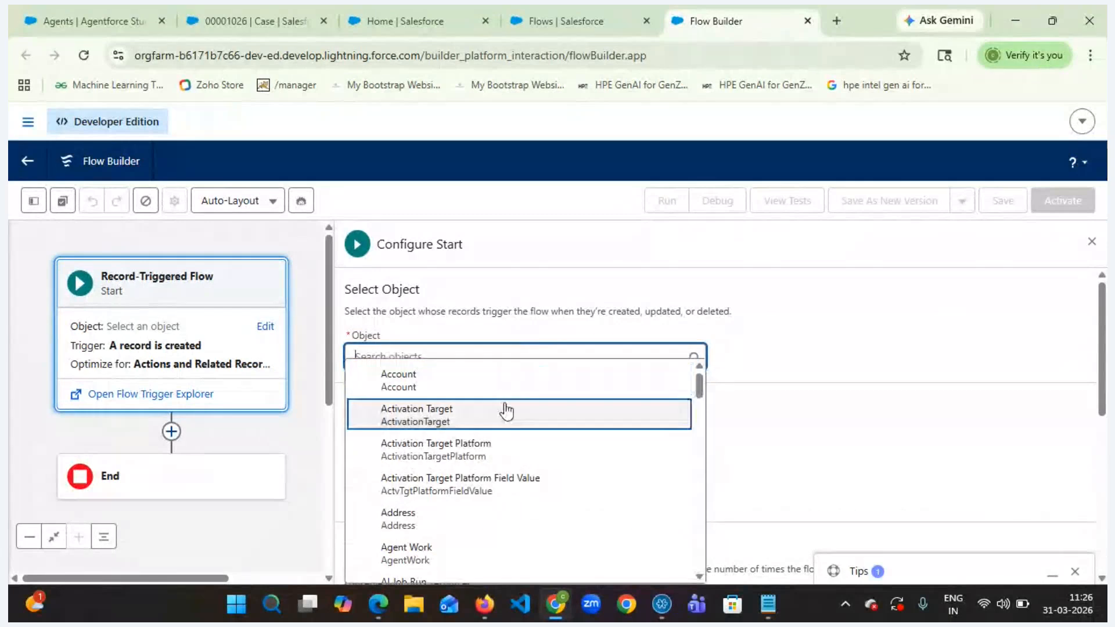
{"action": "type", "text": "casew"}
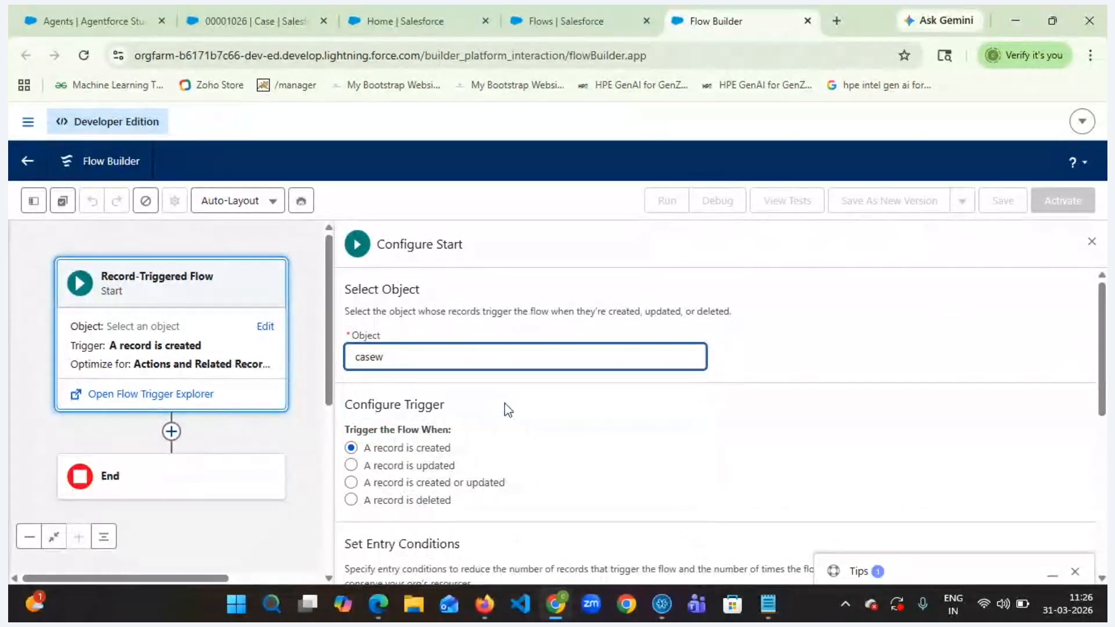
{"action": "key", "text": "BackSpace"}
{"action": "left_click", "coordinate": [435, 395]}
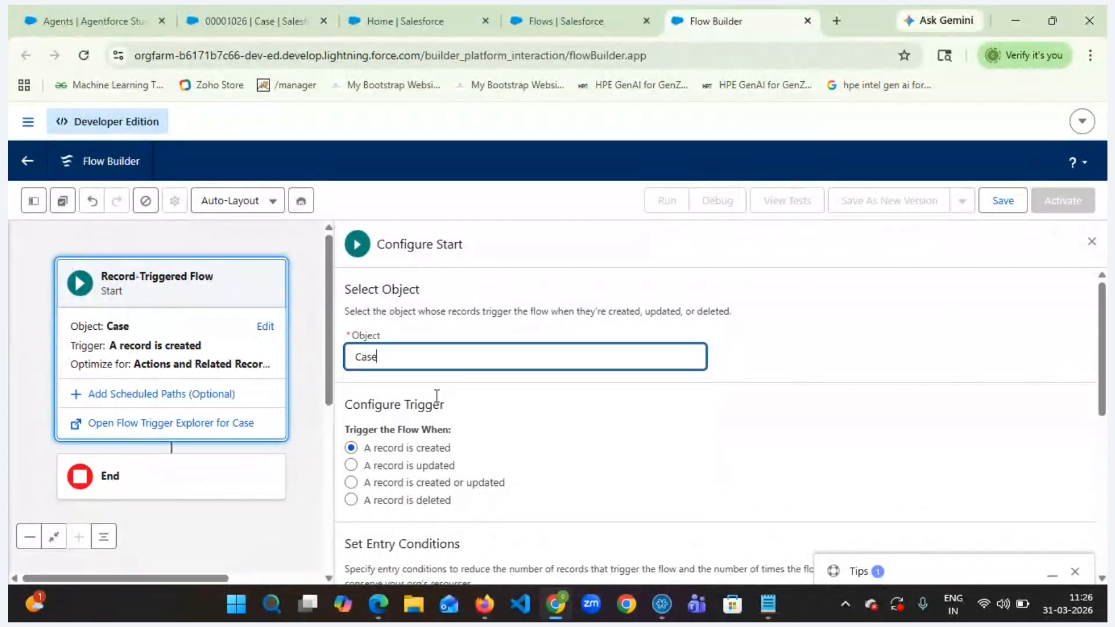
{"action": "scroll", "coordinate": [583, 435], "scroll_direction": "down", "scroll_amount": 2}
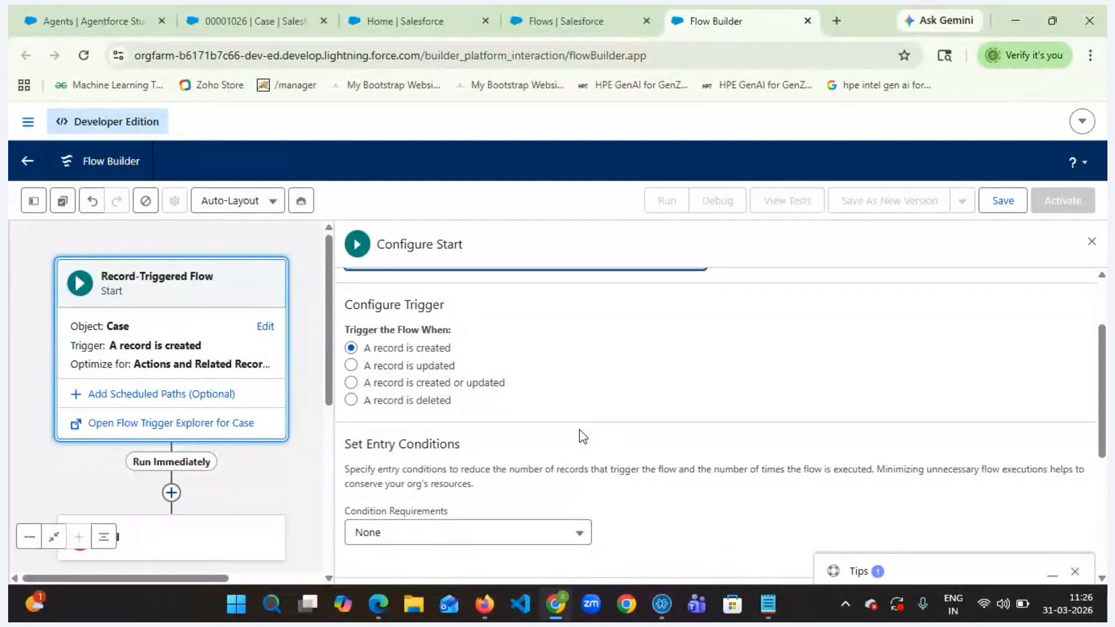
{"action": "left_click", "coordinate": [484, 385]}
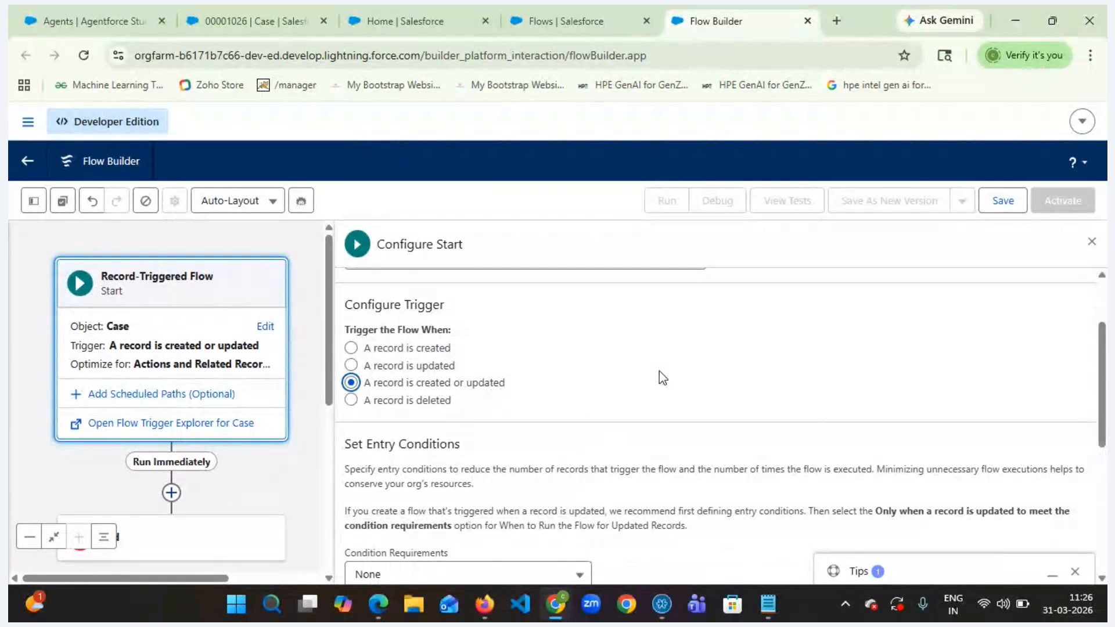
- Set the flow's entry conditions to Any Condition Is Met (OR) with Status Equals Escalated
{"action": "scroll", "coordinate": [662, 378], "scroll_direction": "down", "scroll_amount": 2}
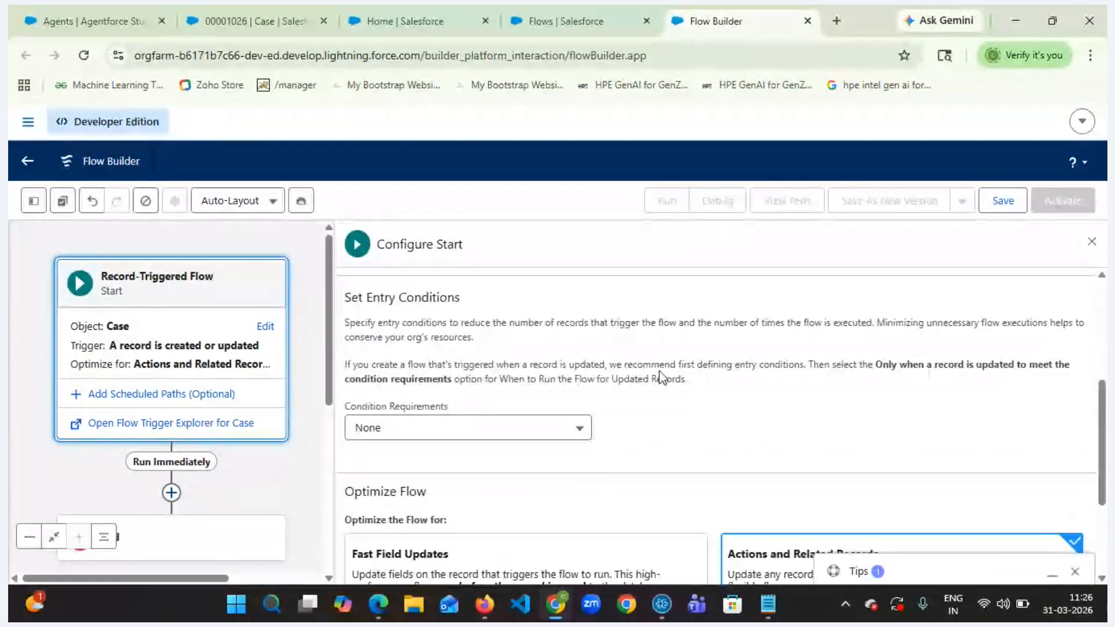
{"action": "left_click", "coordinate": [577, 428]}
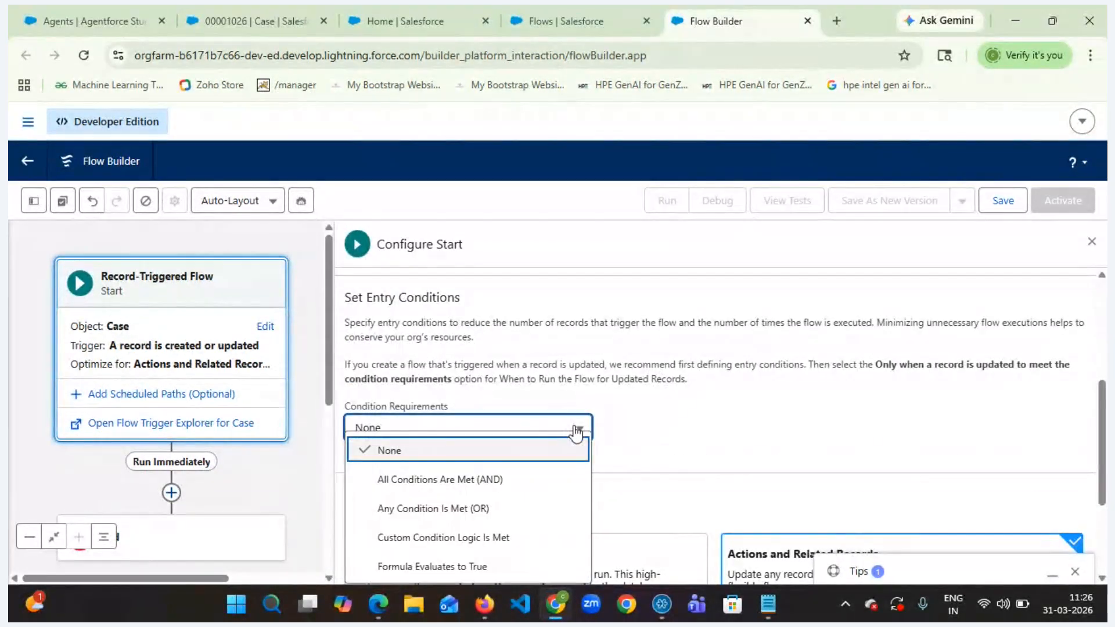
{"action": "left_click", "coordinate": [520, 514]}
{"action": "left_click", "coordinate": [540, 495]}
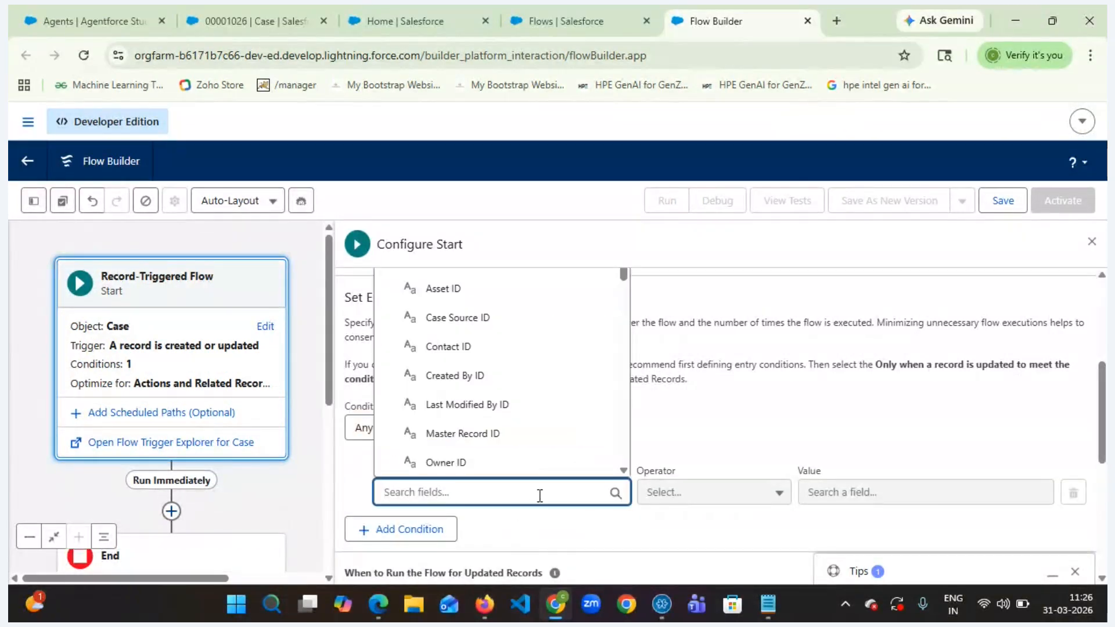
{"action": "type", "text": "st"}
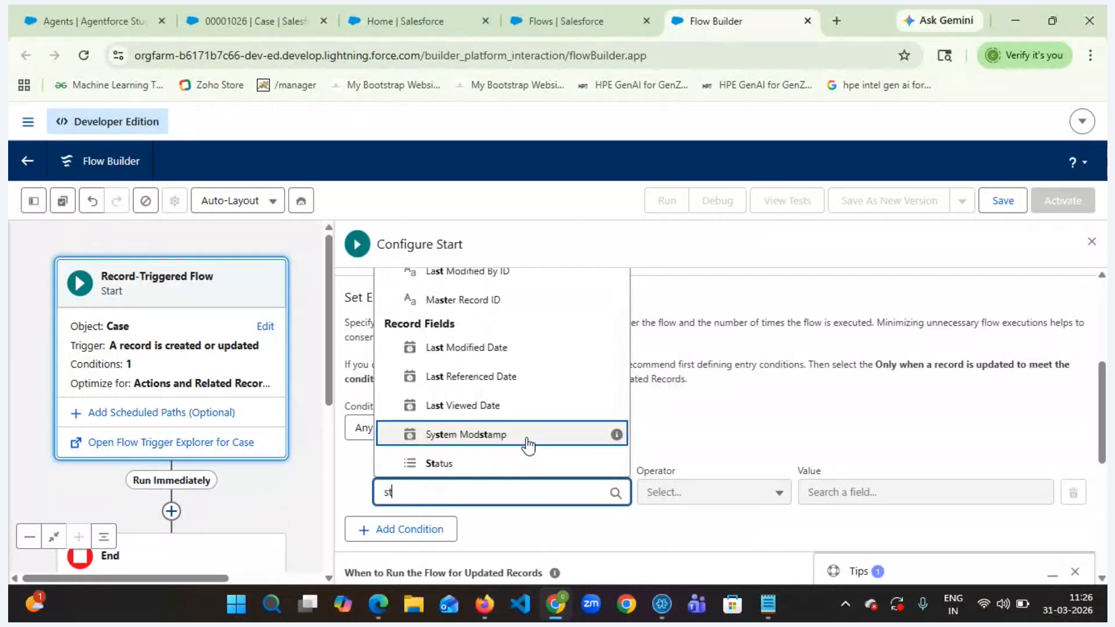
{"action": "left_click", "coordinate": [490, 463]}
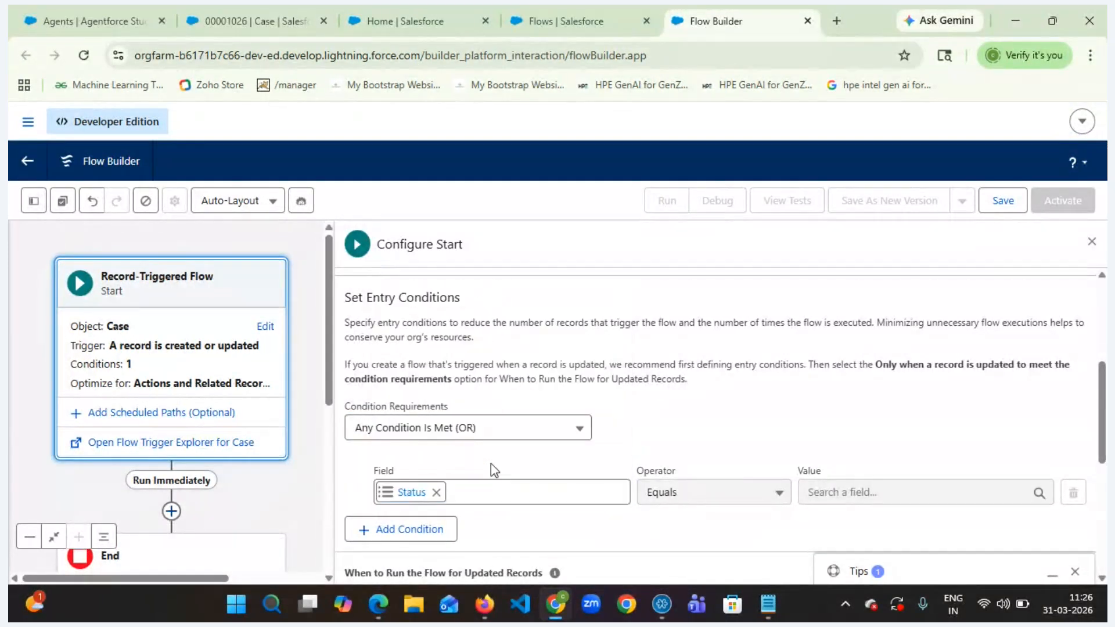
{"action": "left_click", "coordinate": [831, 496]}
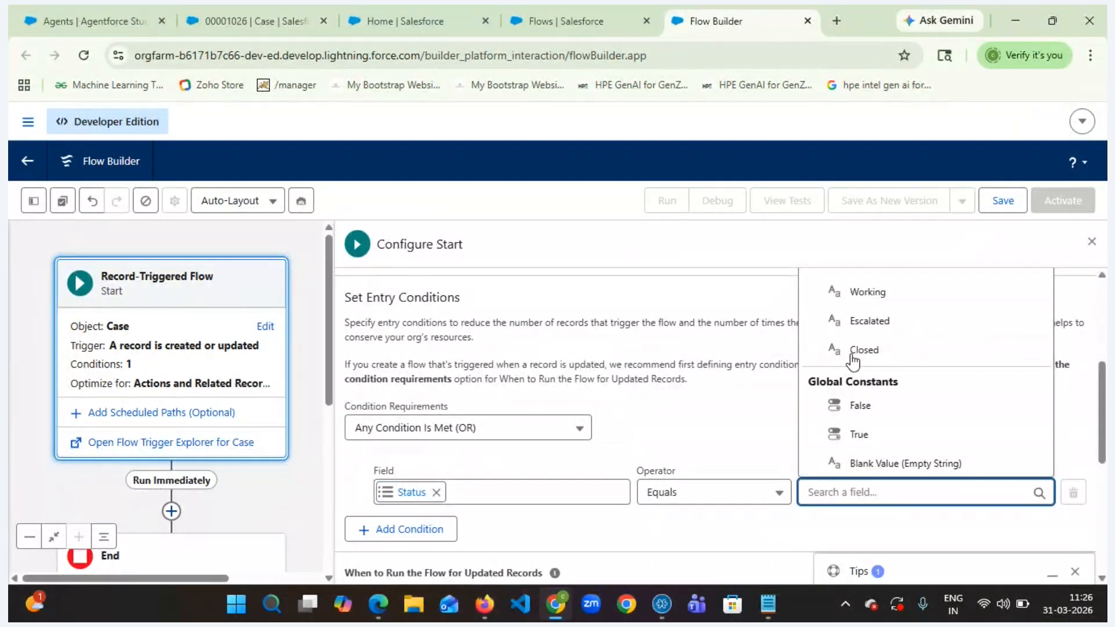
{"action": "left_click", "coordinate": [863, 320]}
- Add a Send Email action to the flow after Run Immediately, searching the elements for "send email"
{"action": "scroll", "coordinate": [872, 458], "scroll_direction": "down", "scroll_amount": 3}
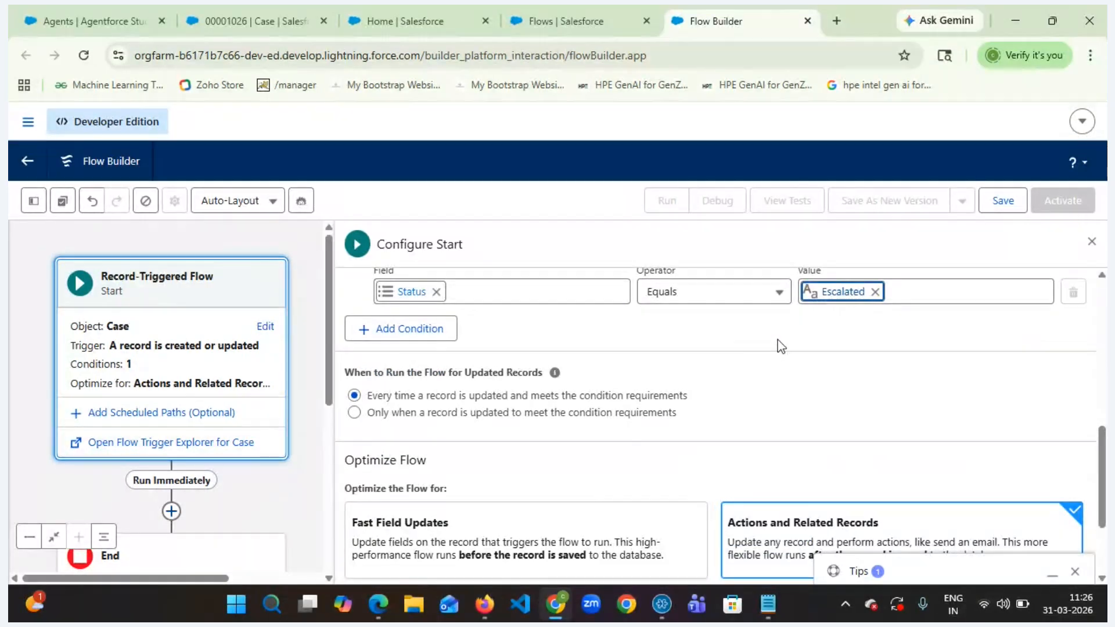
{"action": "scroll", "coordinate": [781, 347], "scroll_direction": "down", "scroll_amount": 2}
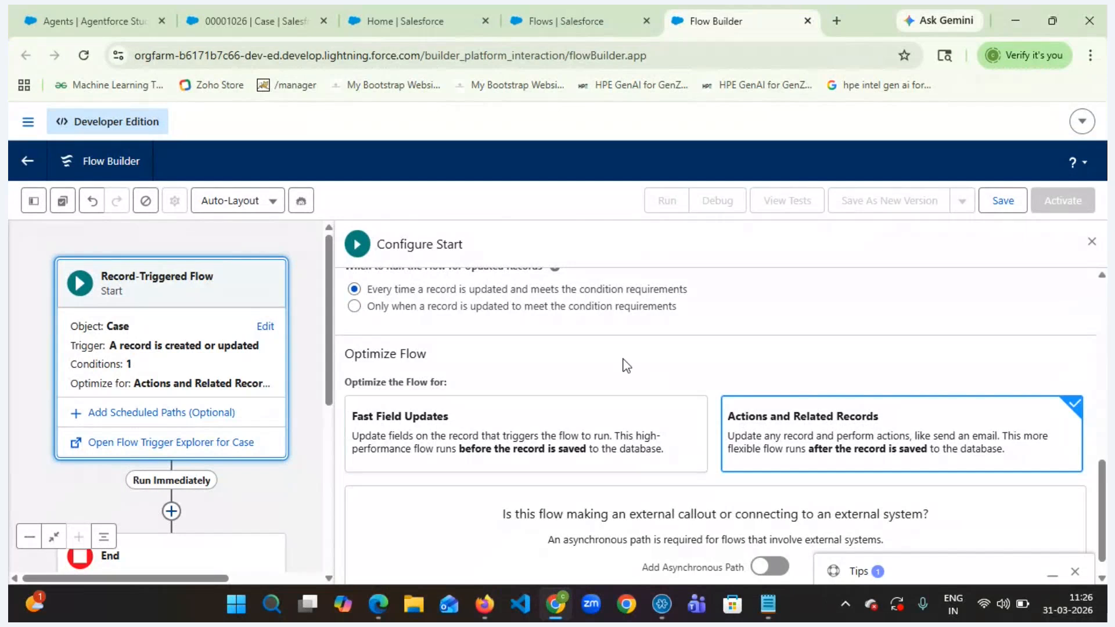
{"action": "scroll", "coordinate": [625, 365], "scroll_direction": "down", "scroll_amount": 1}
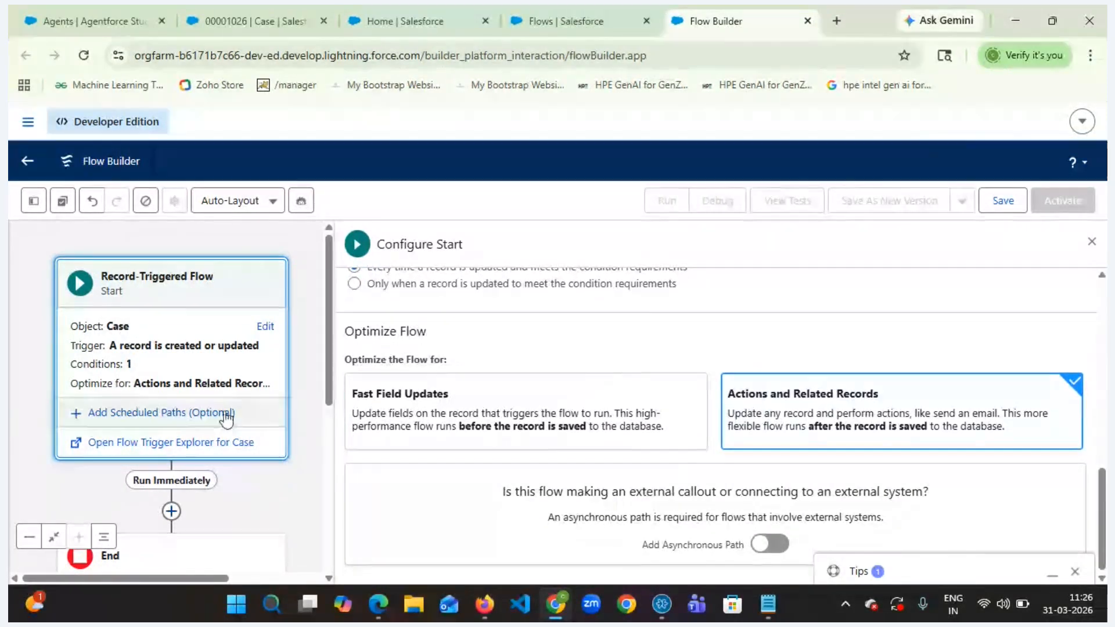
{"action": "scroll", "coordinate": [328, 447], "scroll_direction": "down", "scroll_amount": 3}
{"action": "scroll", "coordinate": [328, 447], "scroll_direction": "down", "scroll_amount": 2}
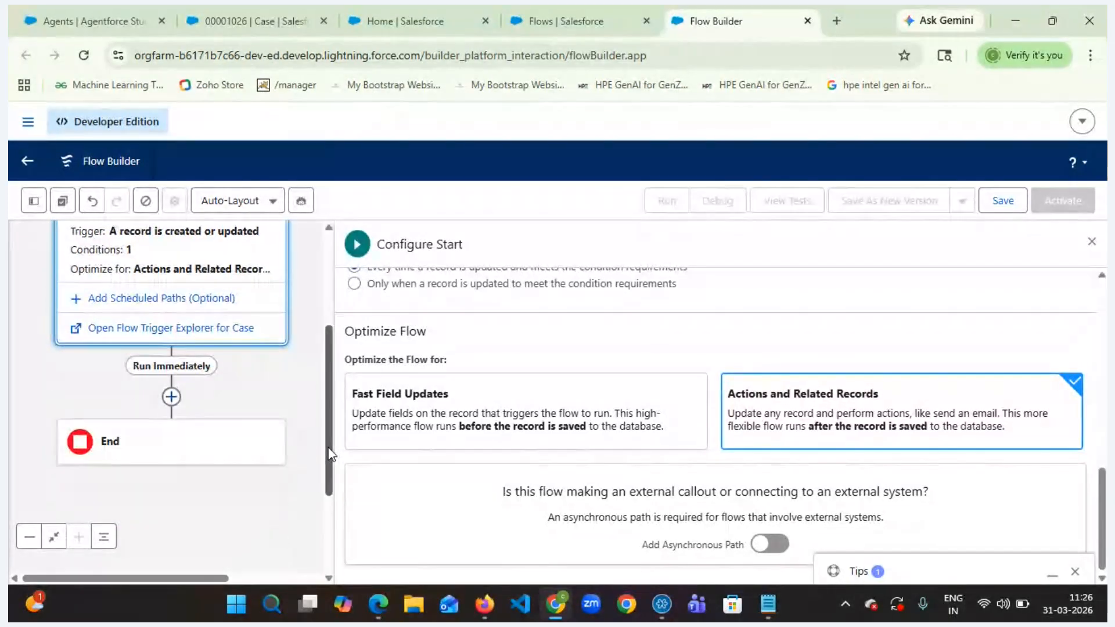
{"action": "left_click", "coordinate": [172, 398]}
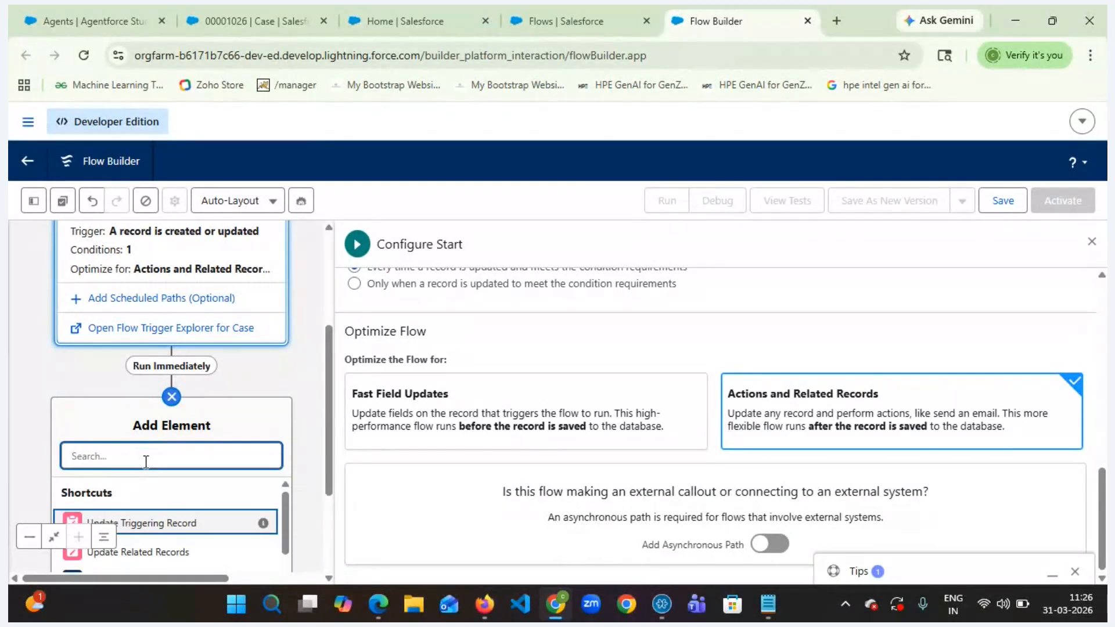
{"action": "type", "text": "send "}
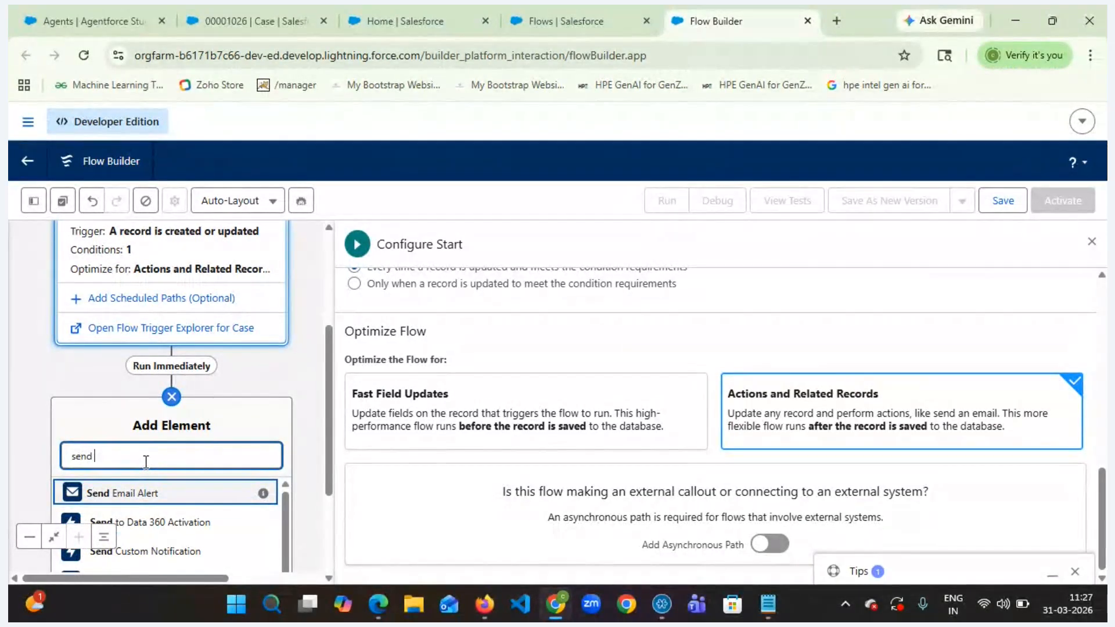
{"action": "type", "text": "email"}
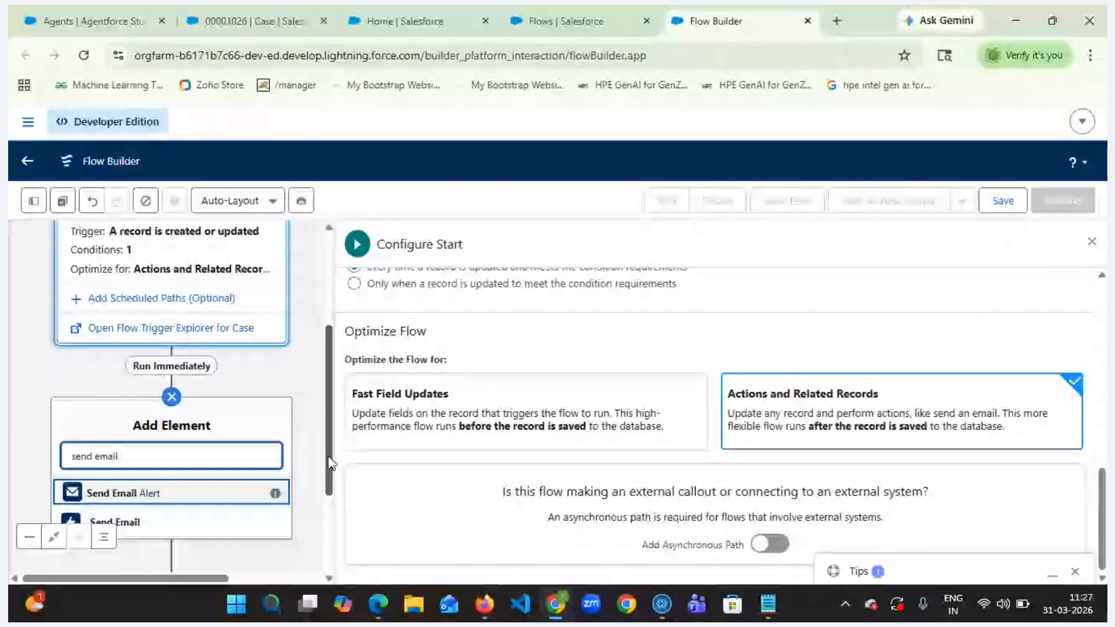
{"action": "left_click_drag", "start_coordinate": [331, 463], "coordinate": [330, 546]}
{"action": "left_click", "coordinate": [120, 323]}
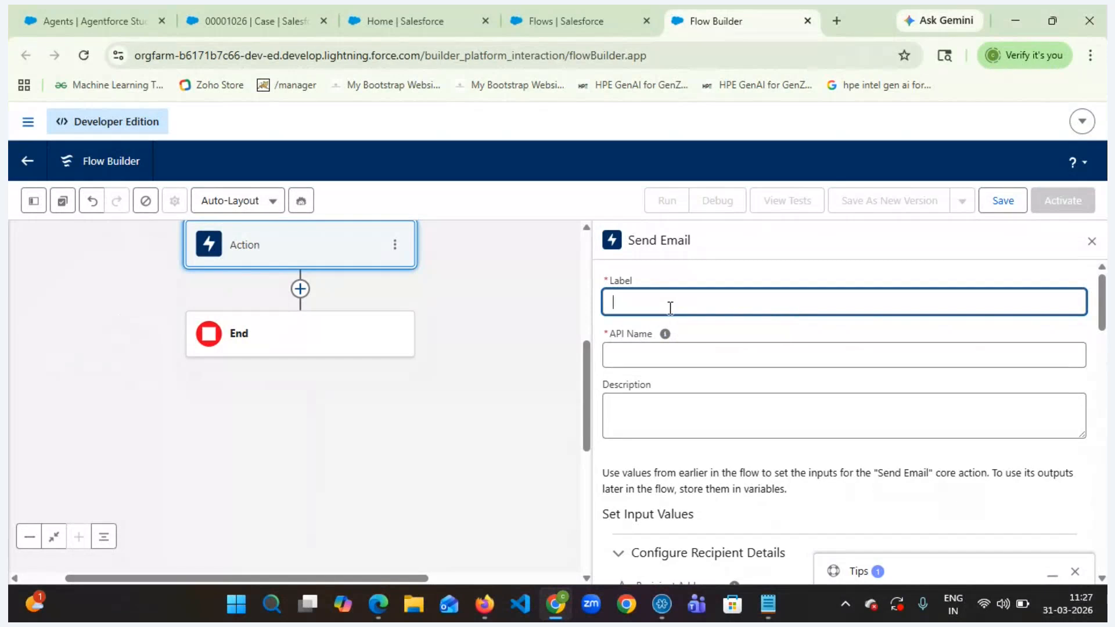
- Label the Send Email action "Escalated email sent"
{"action": "type", "text": "Escalated email send"}
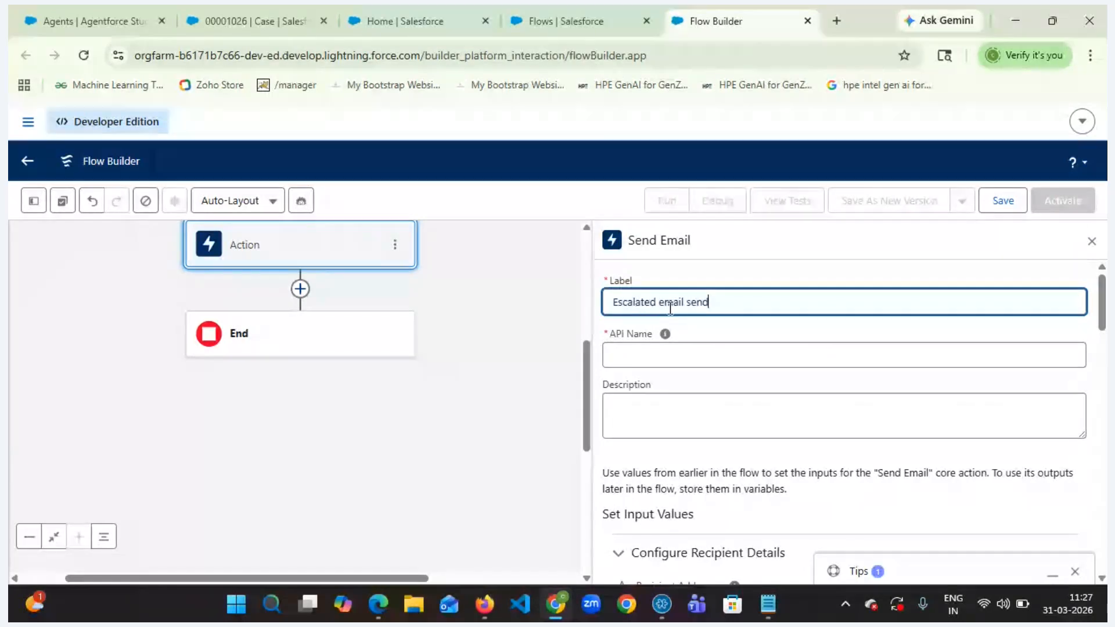
{"action": "key", "text": "BackSpace"}
{"action": "type", "text": "t"}
{"action": "left_click", "coordinate": [665, 334]}
- Set the action's Recipient Addresses to the Triggering Case > Owner ID (User) > Email resource
{"action": "scroll", "coordinate": [877, 394], "scroll_direction": "down", "scroll_amount": 2}
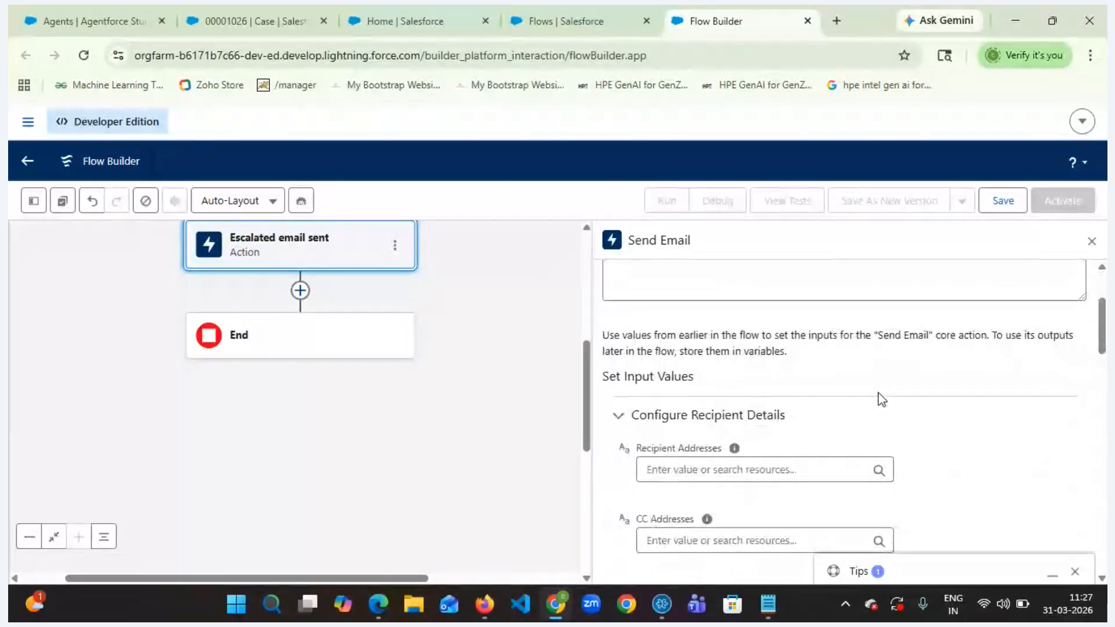
{"action": "scroll", "coordinate": [878, 395], "scroll_direction": "down", "scroll_amount": 1}
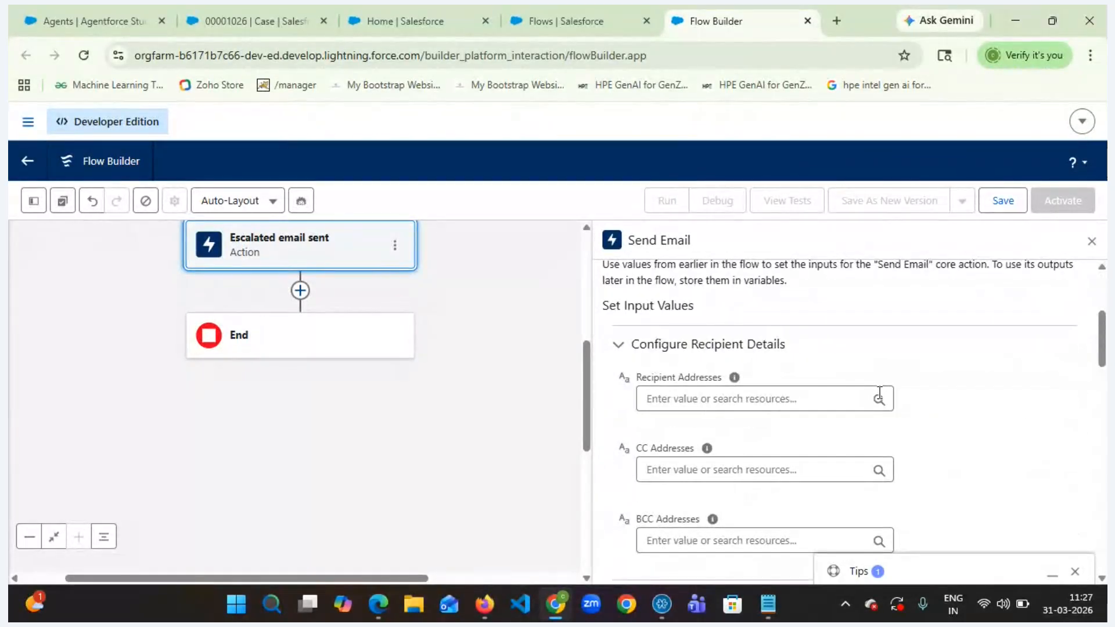
{"action": "left_click", "coordinate": [784, 399]}
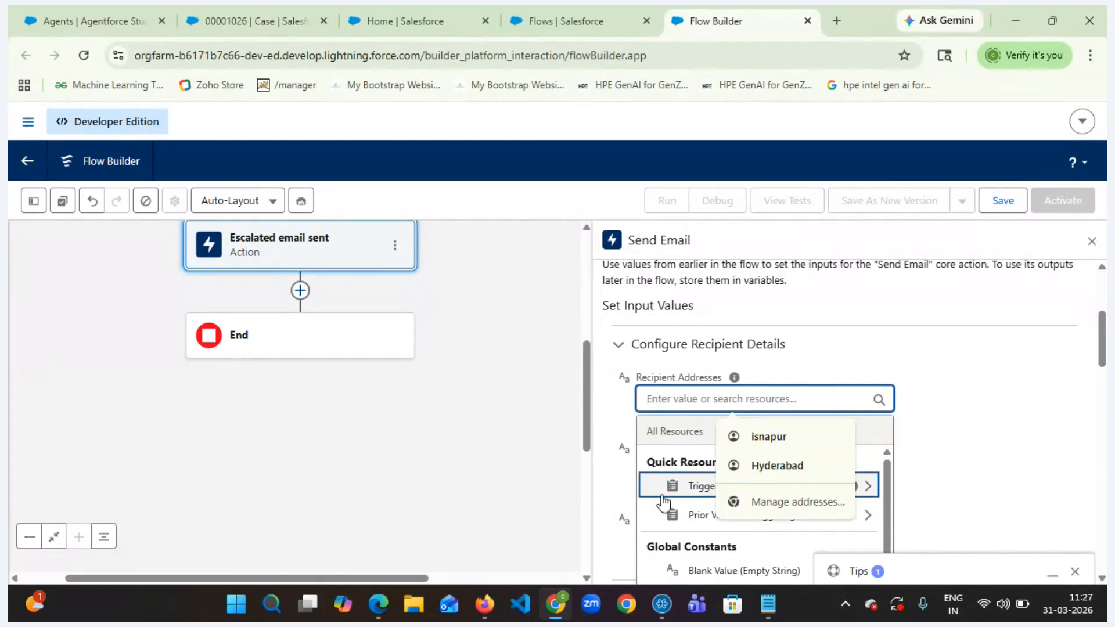
{"action": "scroll", "coordinate": [662, 502], "scroll_direction": "down", "scroll_amount": 2}
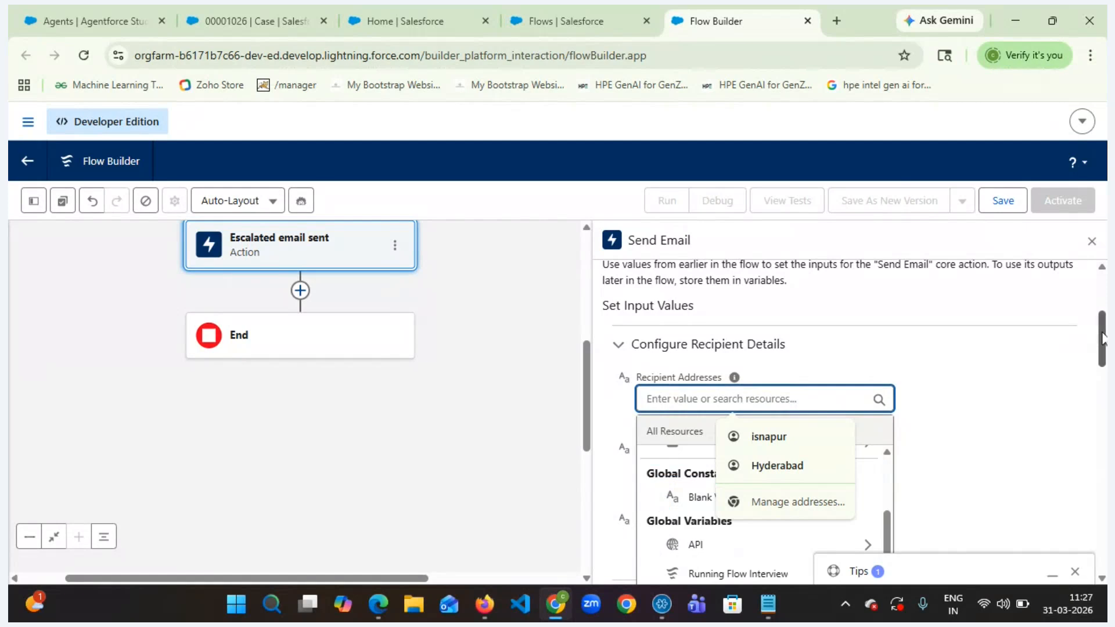
{"action": "mouse_move", "coordinate": [1102, 338]}
{"action": "left_mouse_down"}
{"action": "mouse_move", "coordinate": [1095, 367]}
{"action": "mouse_move", "coordinate": [1096, 357]}
{"action": "left_mouse_up"}
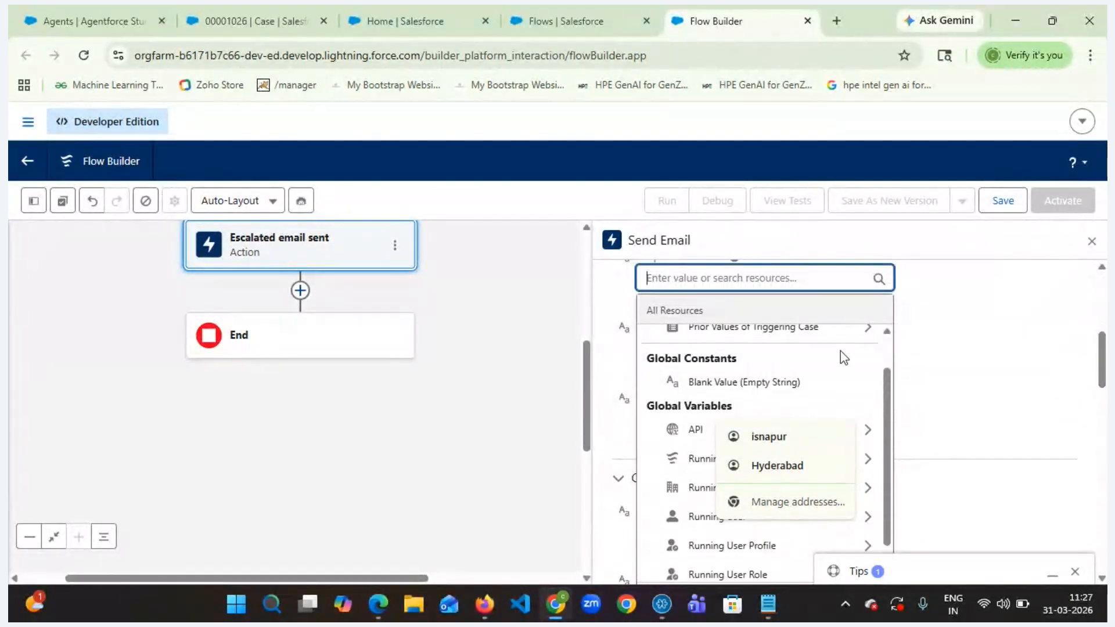
{"action": "scroll", "coordinate": [842, 355], "scroll_direction": "up", "scroll_amount": 2}
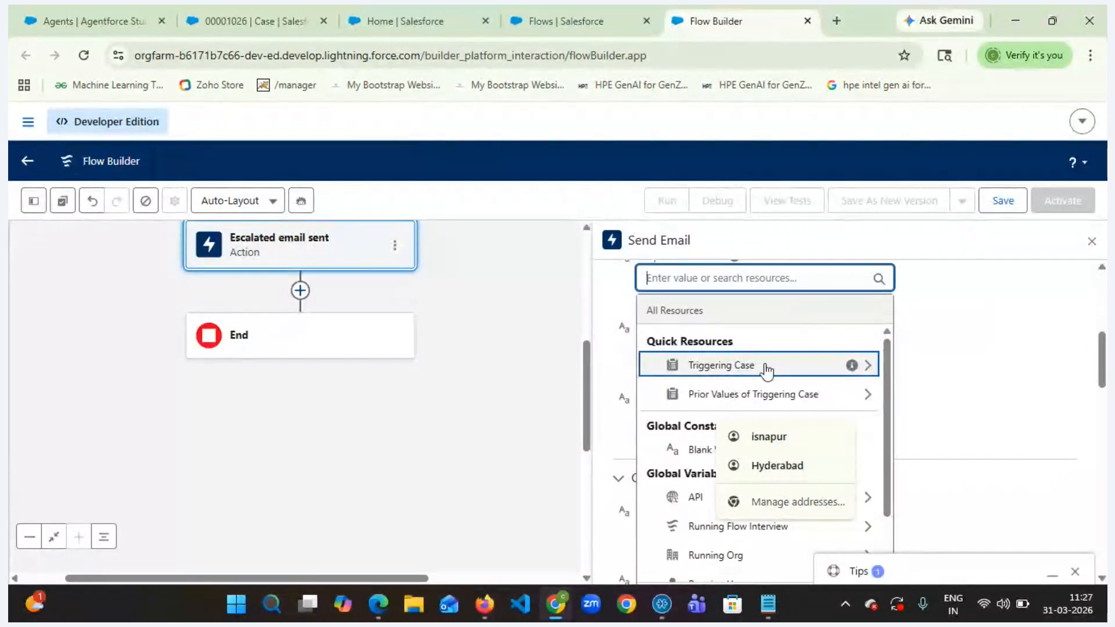
{"action": "left_click", "coordinate": [869, 375]}
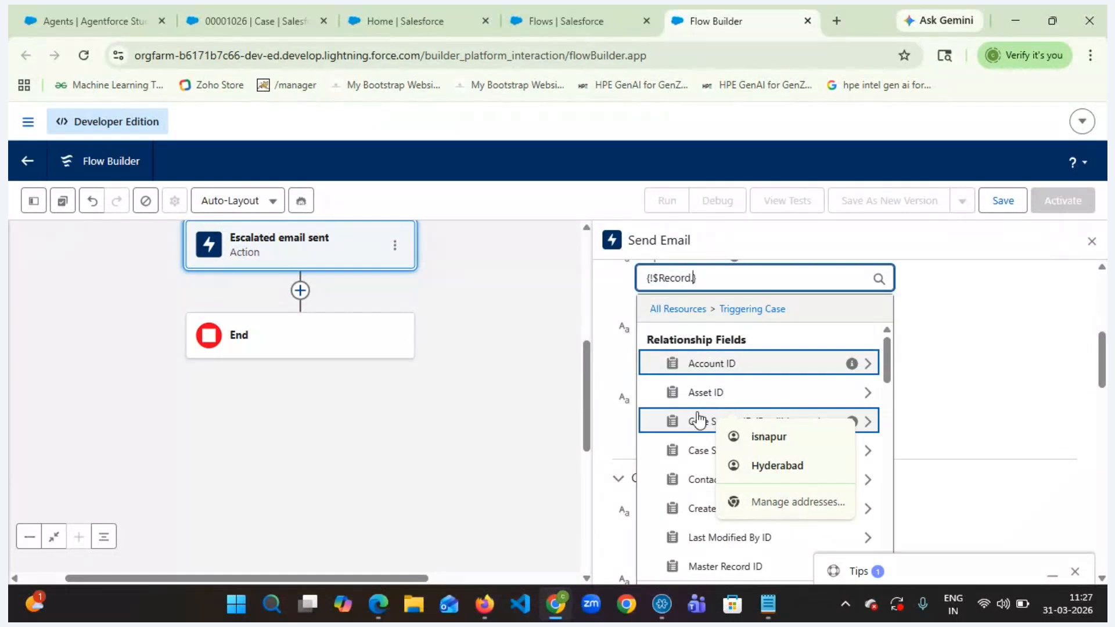
{"action": "scroll", "coordinate": [690, 481], "scroll_direction": "down", "scroll_amount": 2}
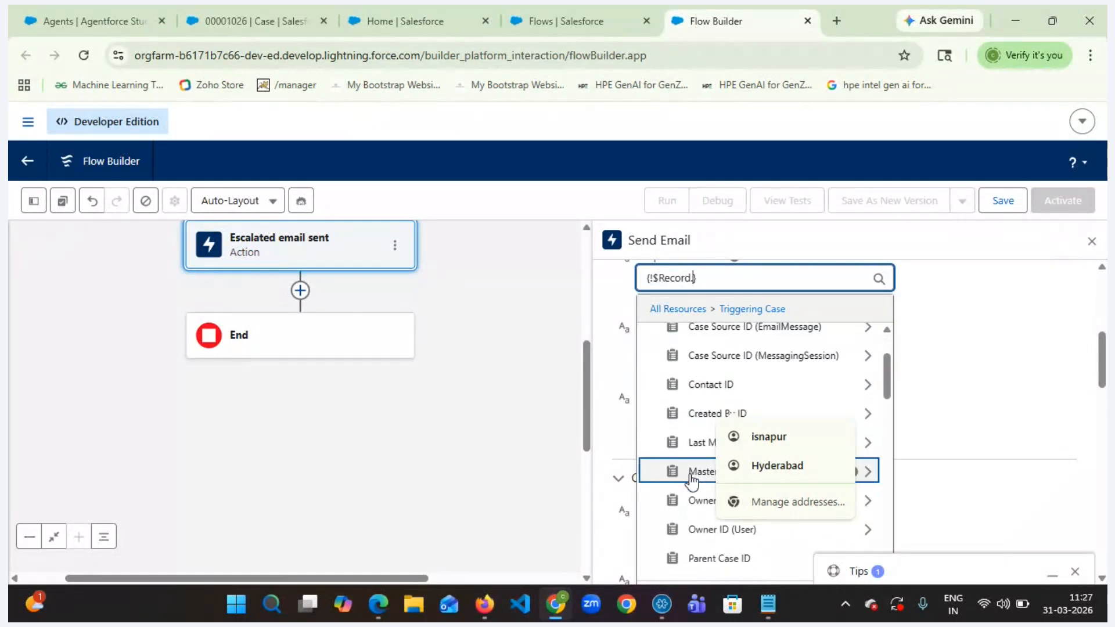
{"action": "scroll", "coordinate": [691, 481], "scroll_direction": "down", "scroll_amount": 1}
{"action": "scroll", "coordinate": [690, 480], "scroll_direction": "up", "scroll_amount": 2}
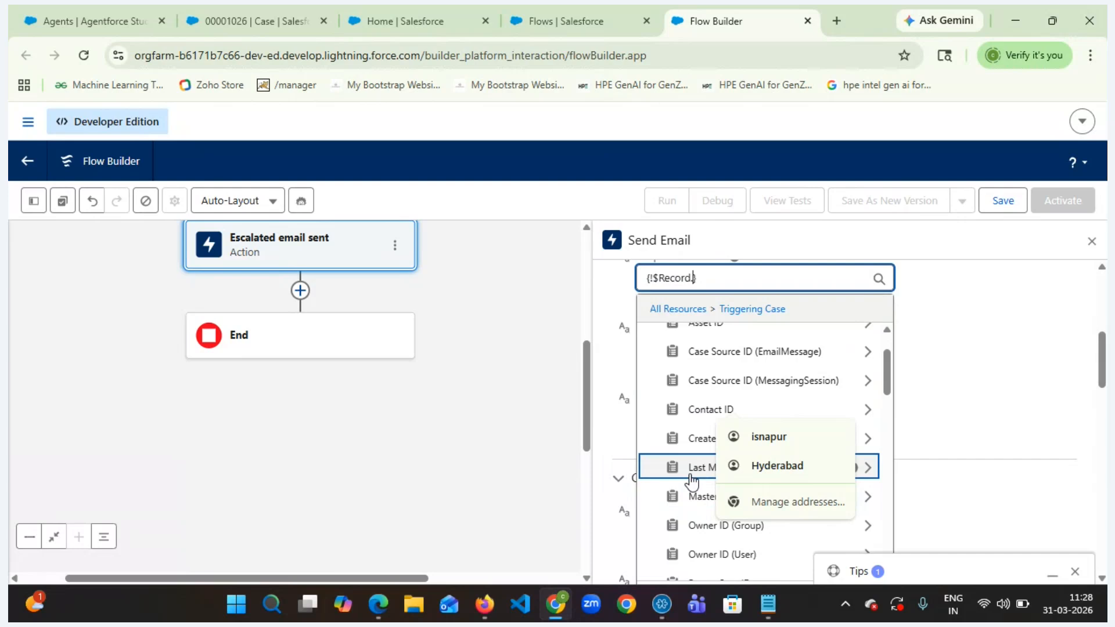
{"action": "left_click", "coordinate": [705, 554]}
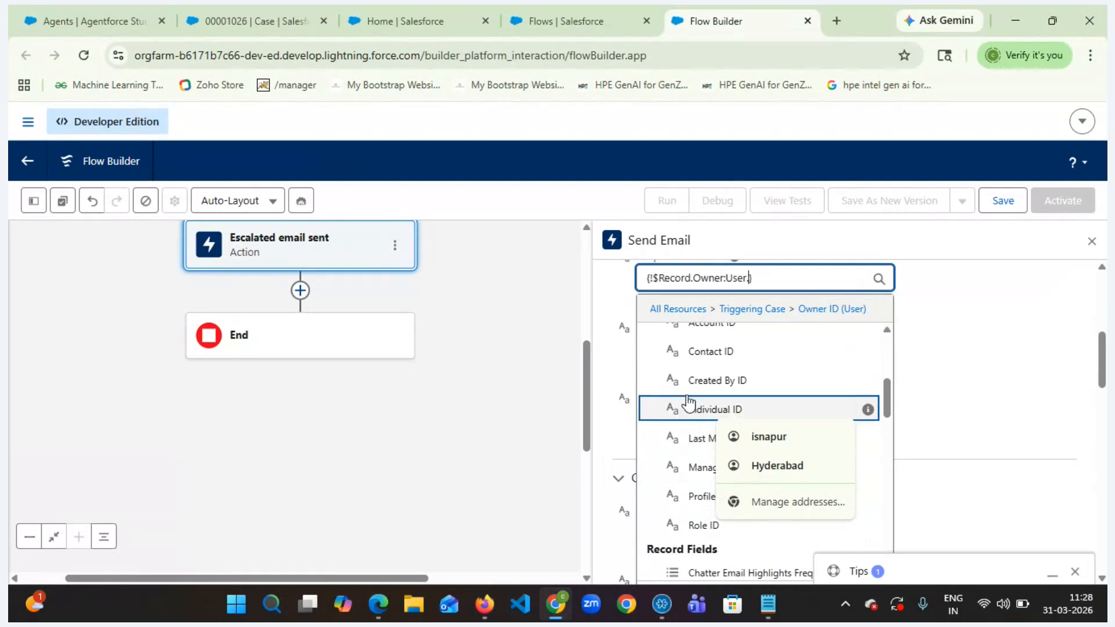
{"action": "scroll", "coordinate": [688, 464], "scroll_direction": "down", "scroll_amount": 1}
{"action": "scroll", "coordinate": [689, 464], "scroll_direction": "up", "scroll_amount": 1}
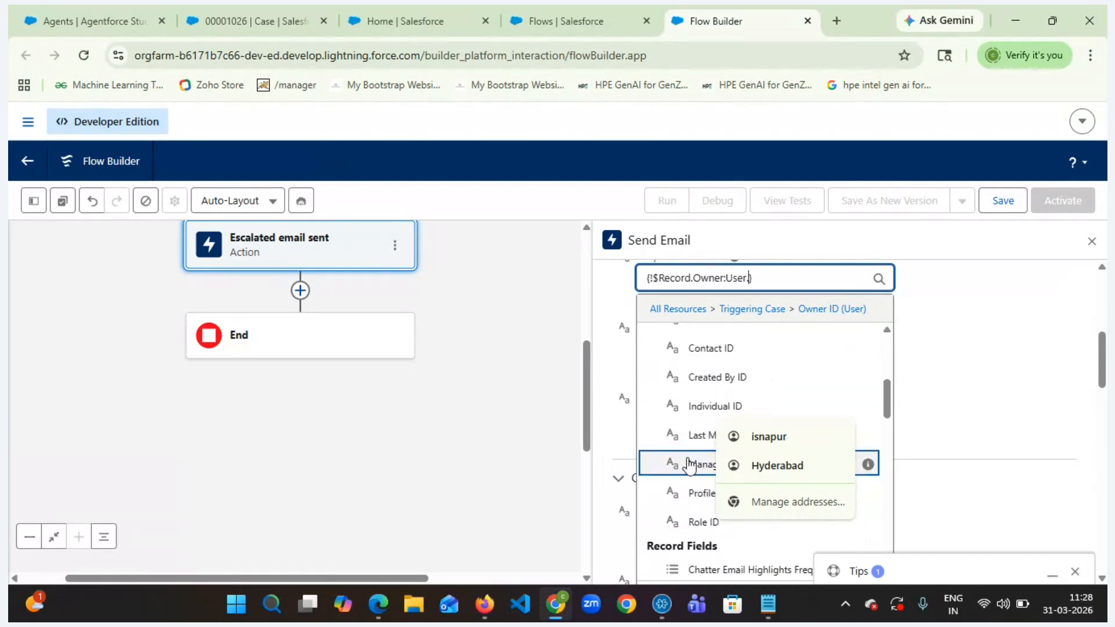
{"action": "scroll", "coordinate": [689, 465], "scroll_direction": "down", "scroll_amount": 1}
{"action": "scroll", "coordinate": [689, 464], "scroll_direction": "down", "scroll_amount": 5}
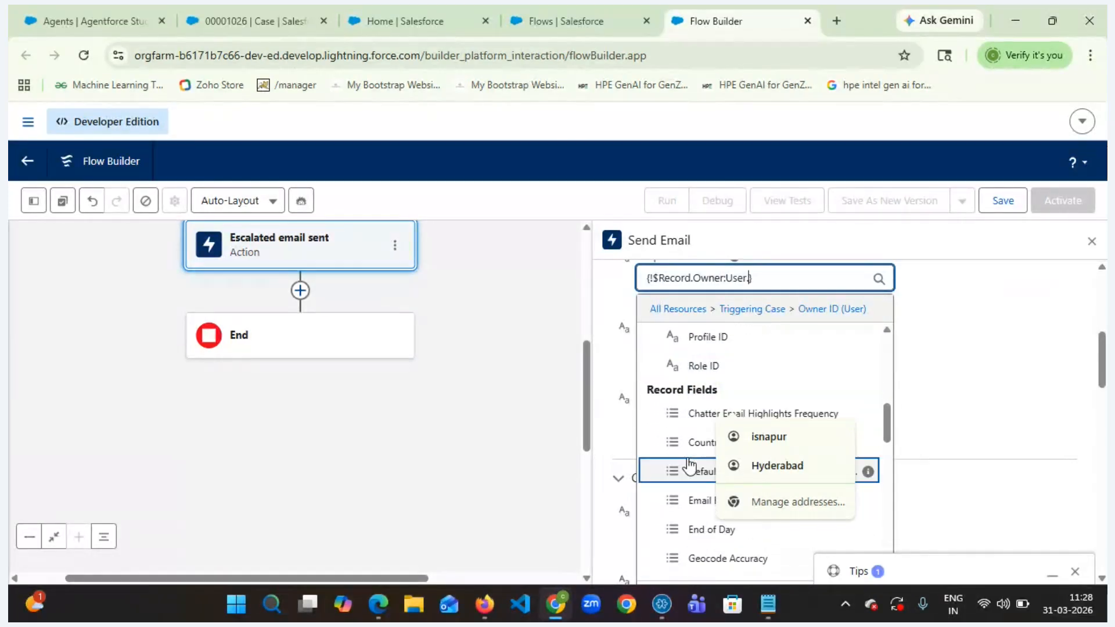
{"action": "scroll", "coordinate": [689, 465], "scroll_direction": "down", "scroll_amount": 4}
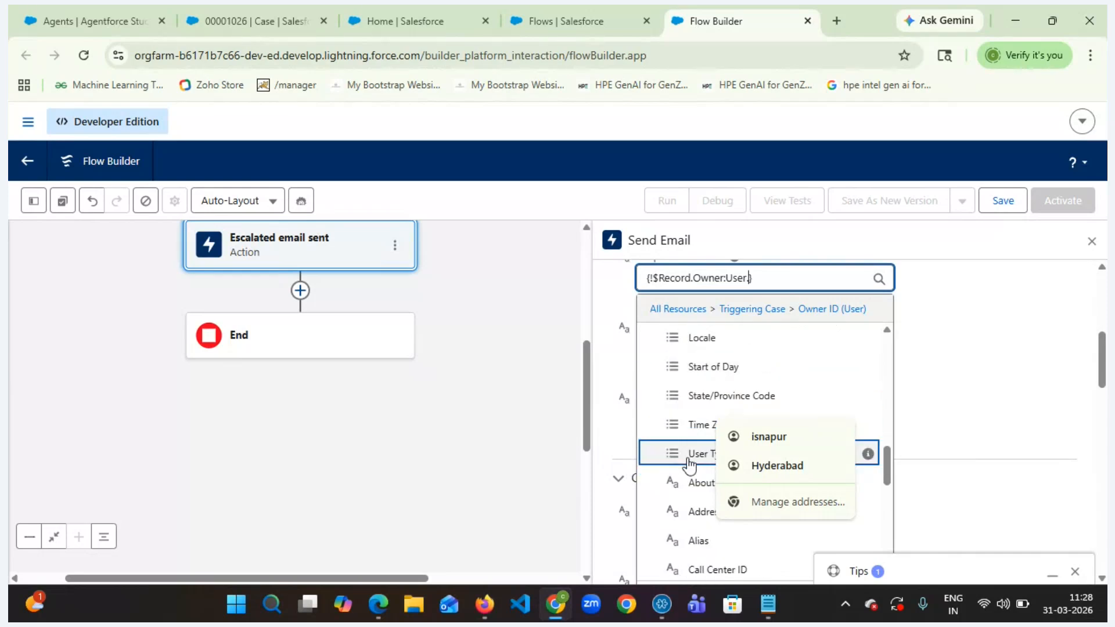
{"action": "scroll", "coordinate": [689, 464], "scroll_direction": "down", "scroll_amount": 5}
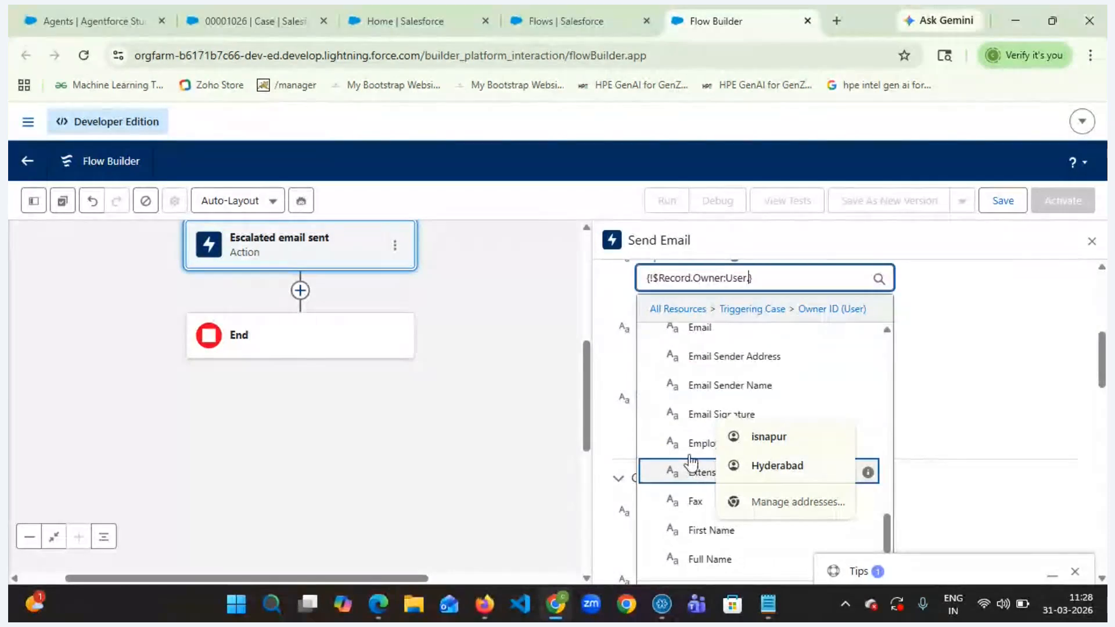
{"action": "left_click", "coordinate": [699, 329]}
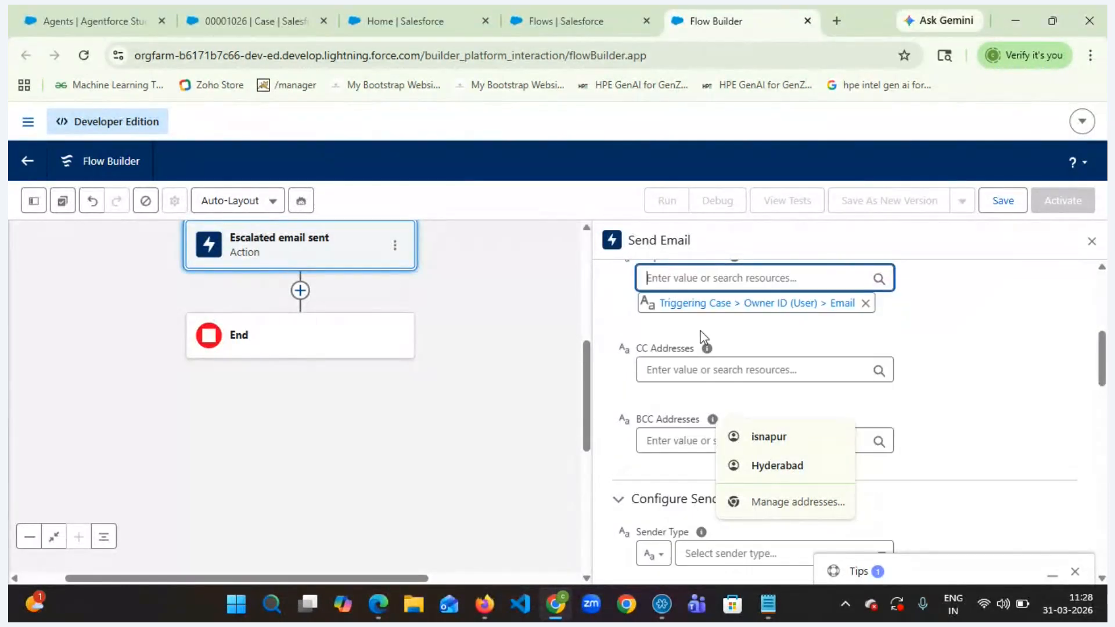
- Set the Send Email action's Subject to the Triggering Case > Case Reason resource
{"action": "scroll", "coordinate": [961, 332], "scroll_direction": "down", "scroll_amount": 3}
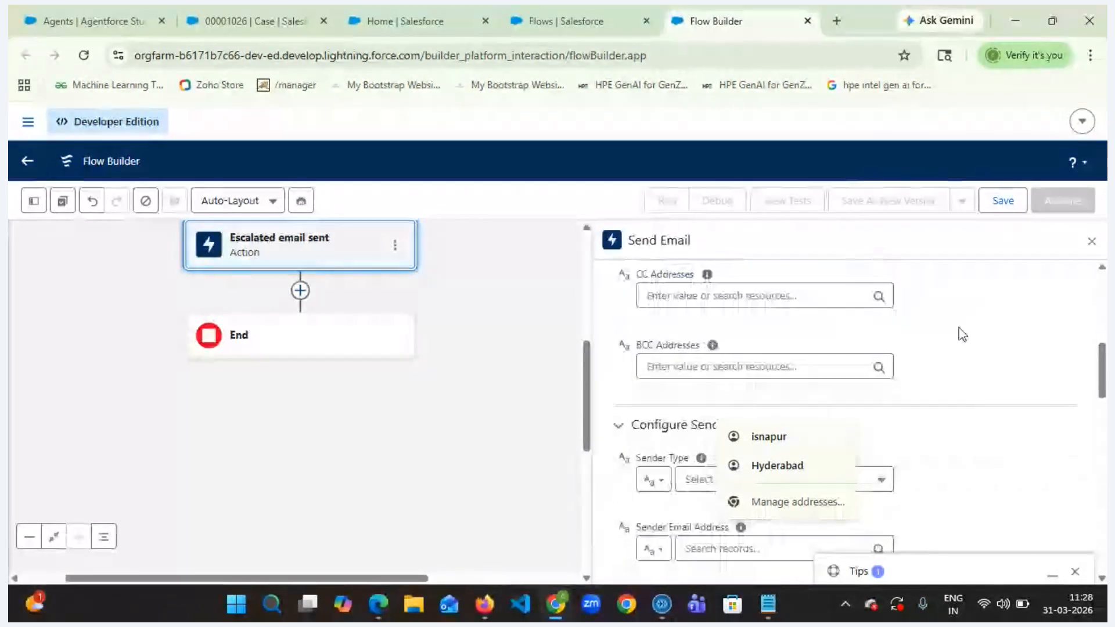
{"action": "scroll", "coordinate": [961, 333], "scroll_direction": "down", "scroll_amount": 1}
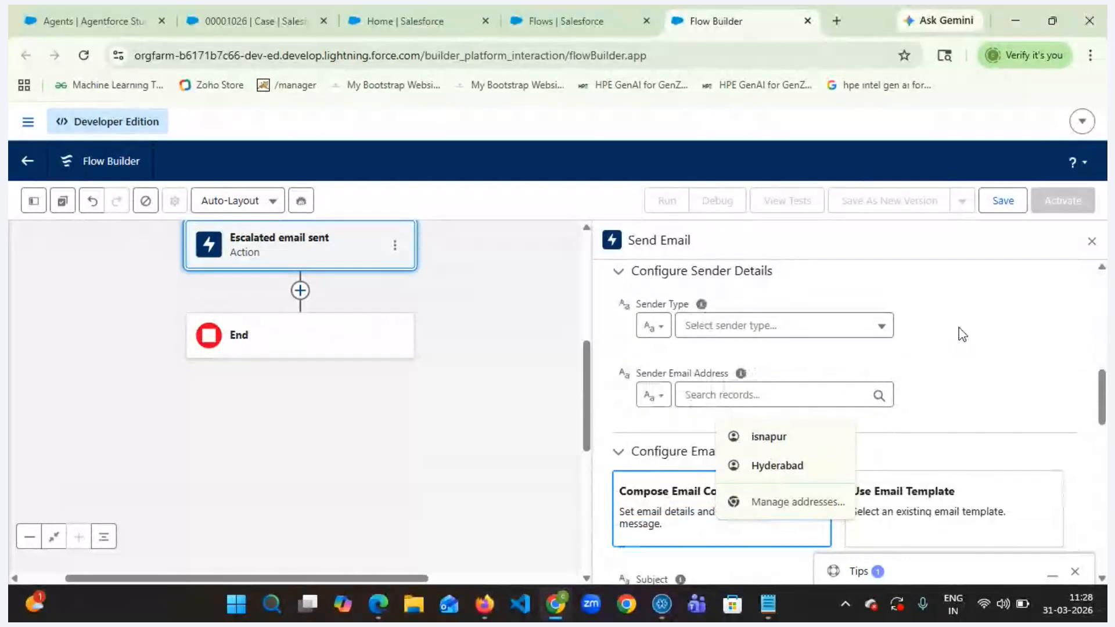
{"action": "scroll", "coordinate": [961, 332], "scroll_direction": "down", "scroll_amount": 1}
{"action": "scroll", "coordinate": [960, 334], "scroll_direction": "down", "scroll_amount": 1}
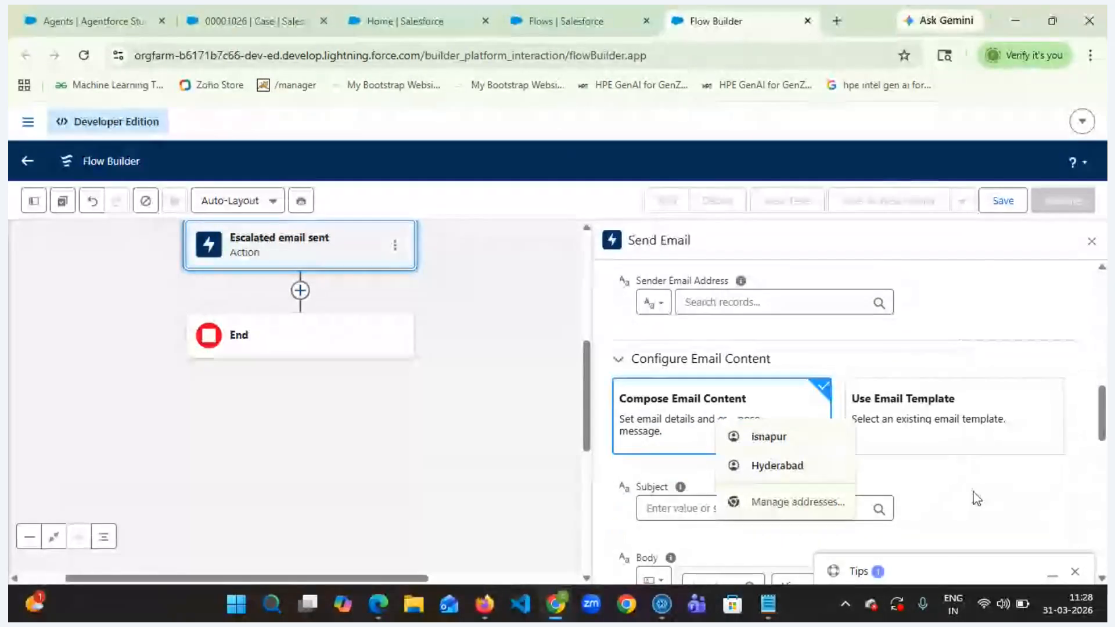
{"action": "left_click", "coordinate": [977, 499]}
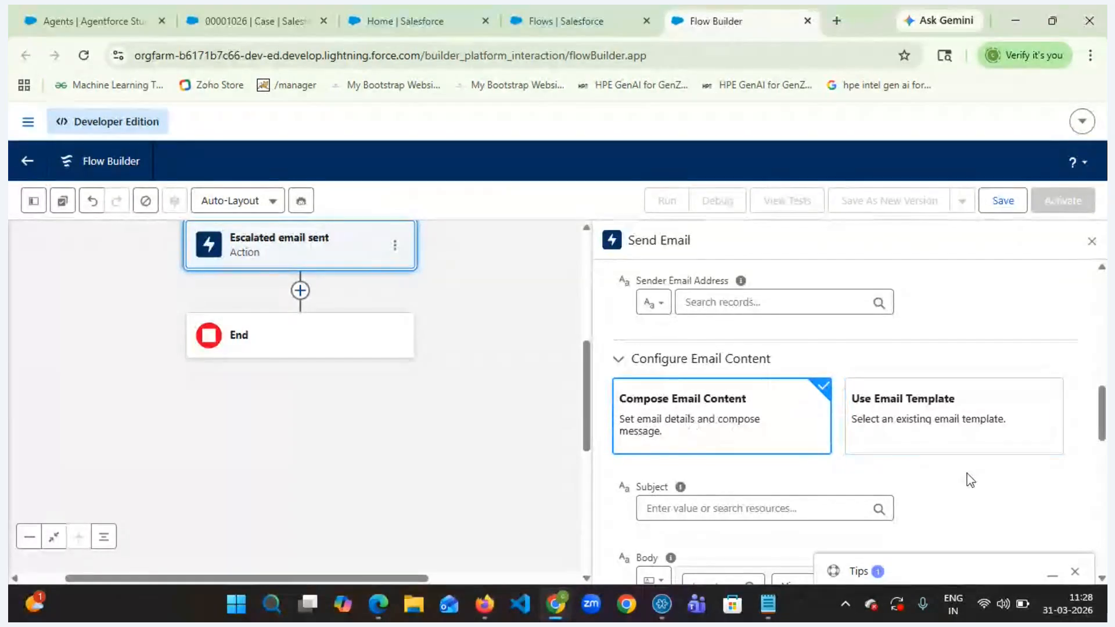
{"action": "scroll", "coordinate": [968, 479], "scroll_direction": "down", "scroll_amount": 3}
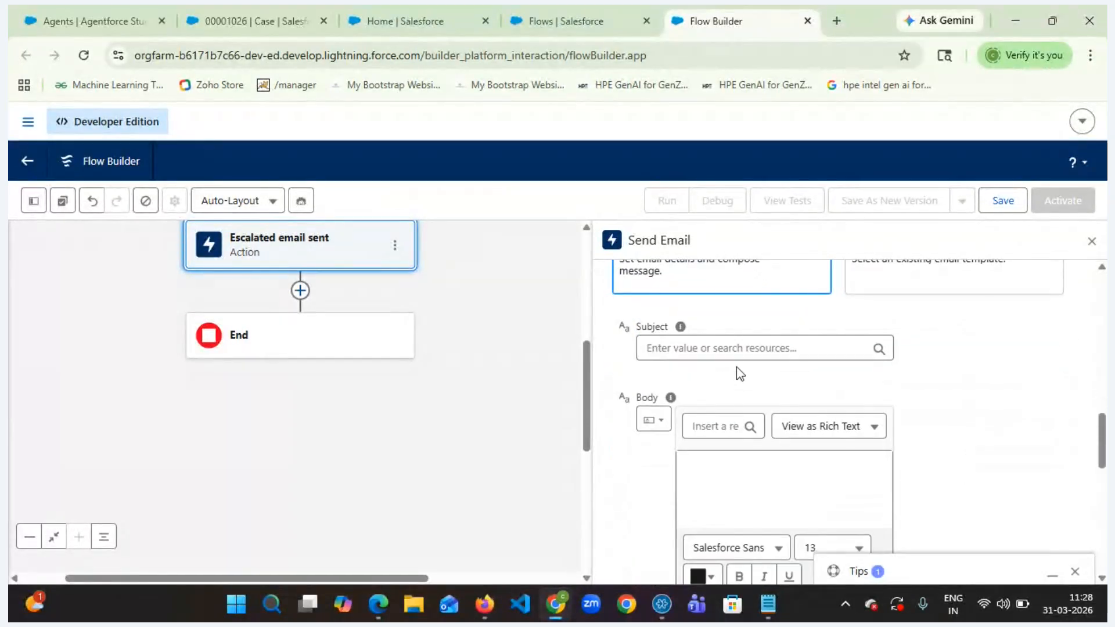
{"action": "left_click", "coordinate": [740, 347]}
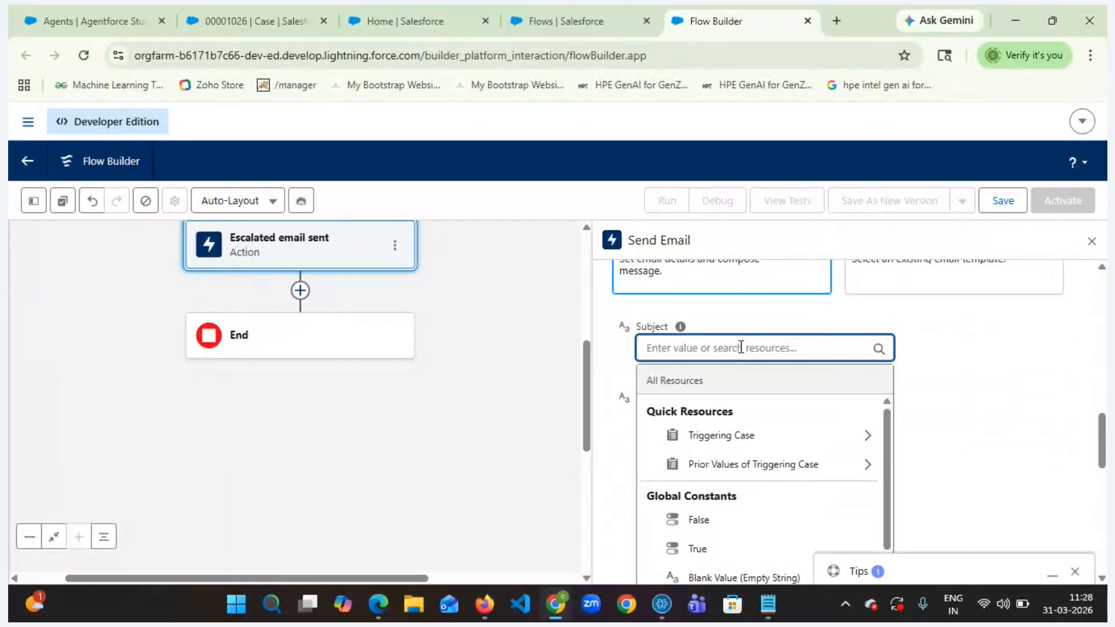
{"action": "left_click", "coordinate": [868, 436]}
{"action": "scroll", "coordinate": [870, 444], "scroll_direction": "down", "scroll_amount": 1}
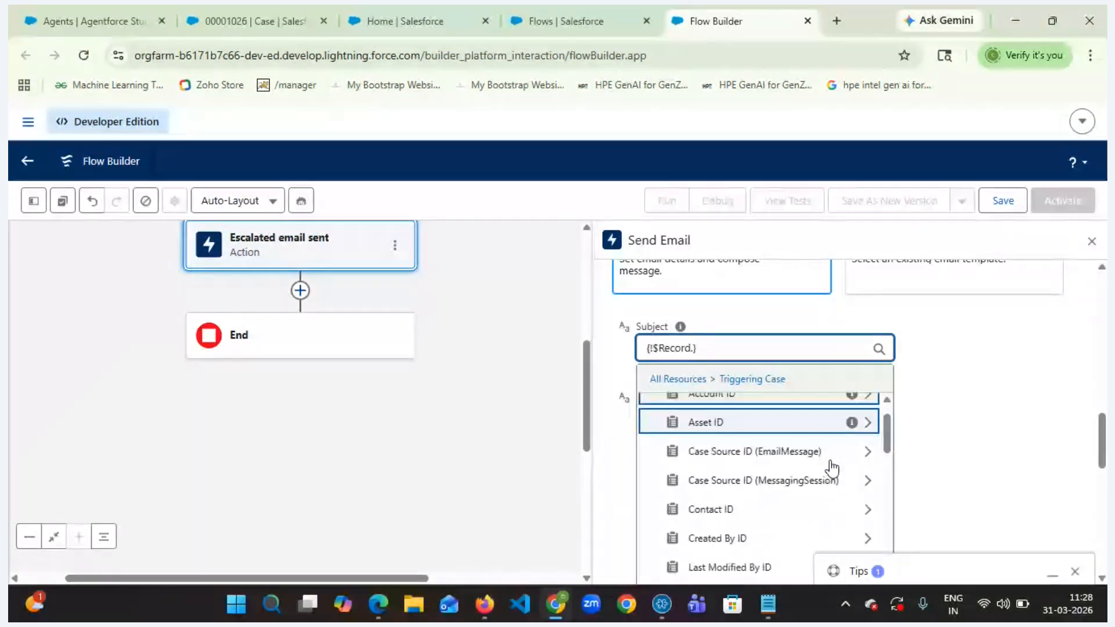
{"action": "scroll", "coordinate": [831, 468], "scroll_direction": "down", "scroll_amount": 5}
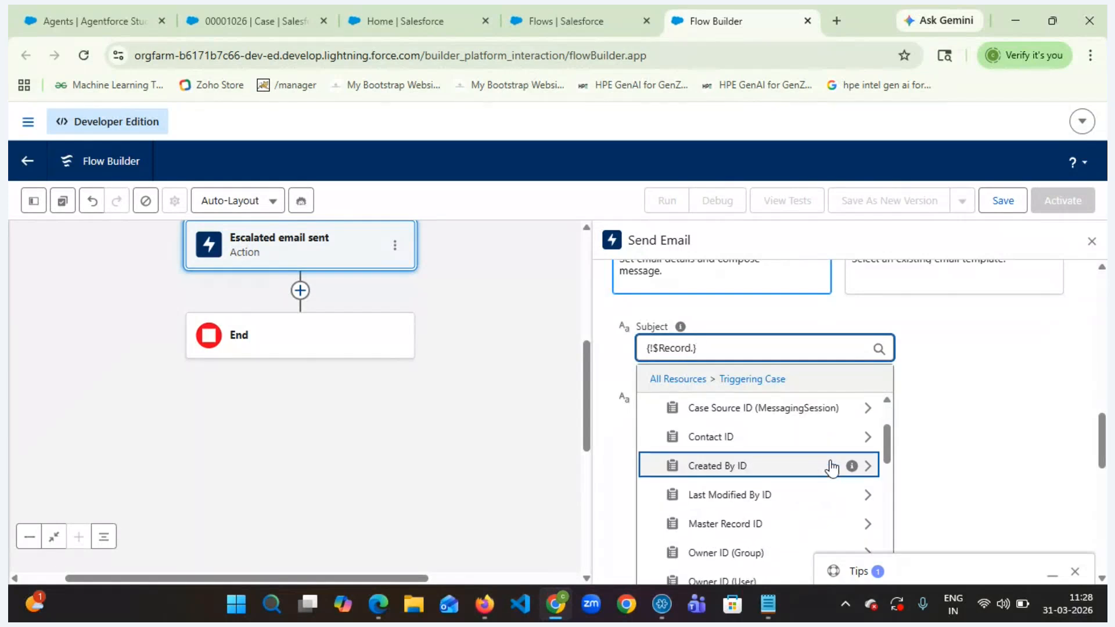
{"action": "scroll", "coordinate": [831, 467], "scroll_direction": "down", "scroll_amount": 2}
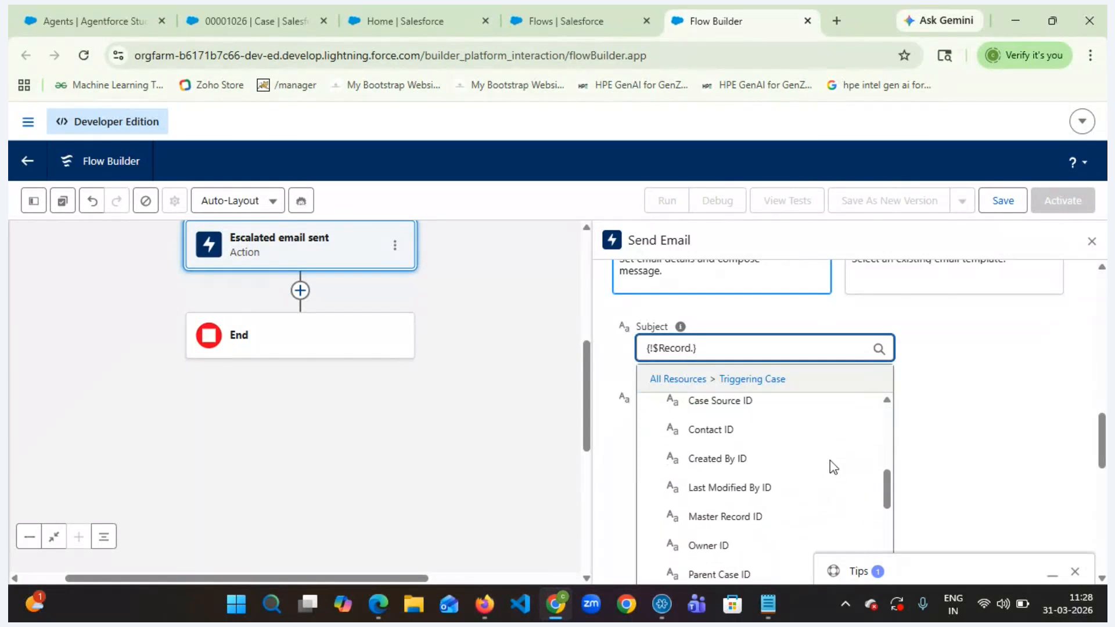
{"action": "scroll", "coordinate": [830, 467], "scroll_direction": "down", "scroll_amount": 3}
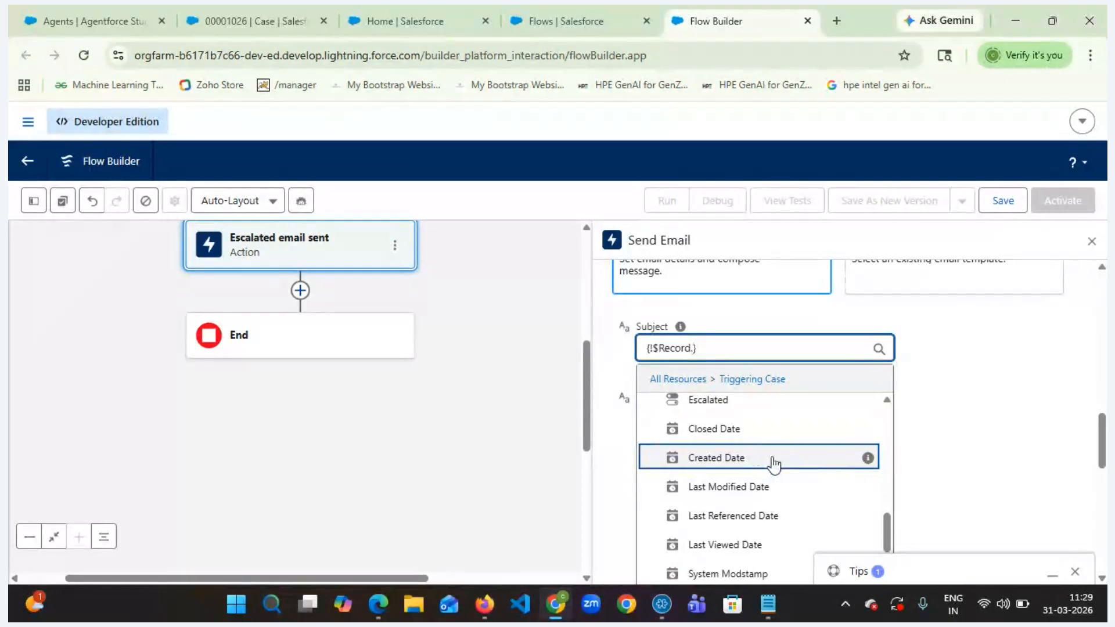
{"action": "scroll", "coordinate": [757, 463], "scroll_direction": "down", "scroll_amount": 1}
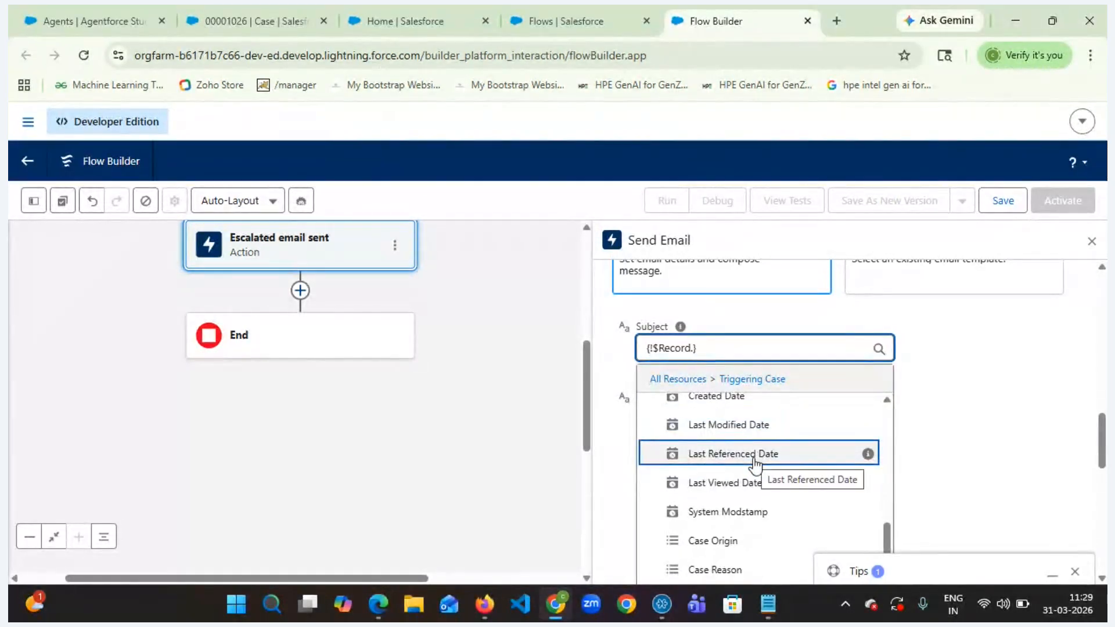
{"action": "scroll", "coordinate": [755, 465], "scroll_direction": "down", "scroll_amount": 3}
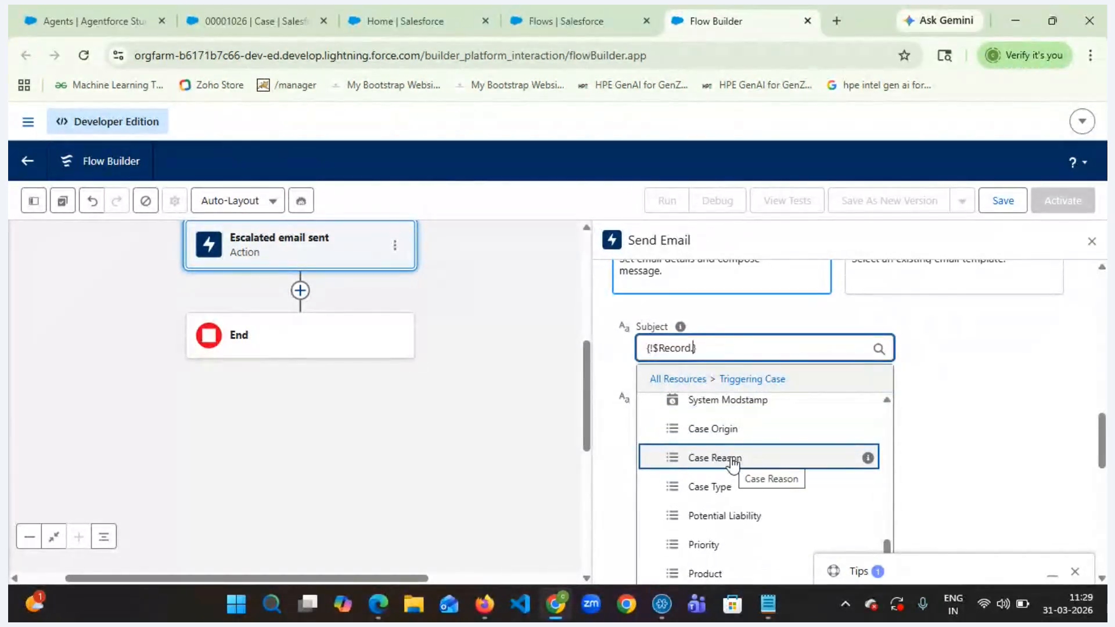
{"action": "left_click", "coordinate": [733, 461]}
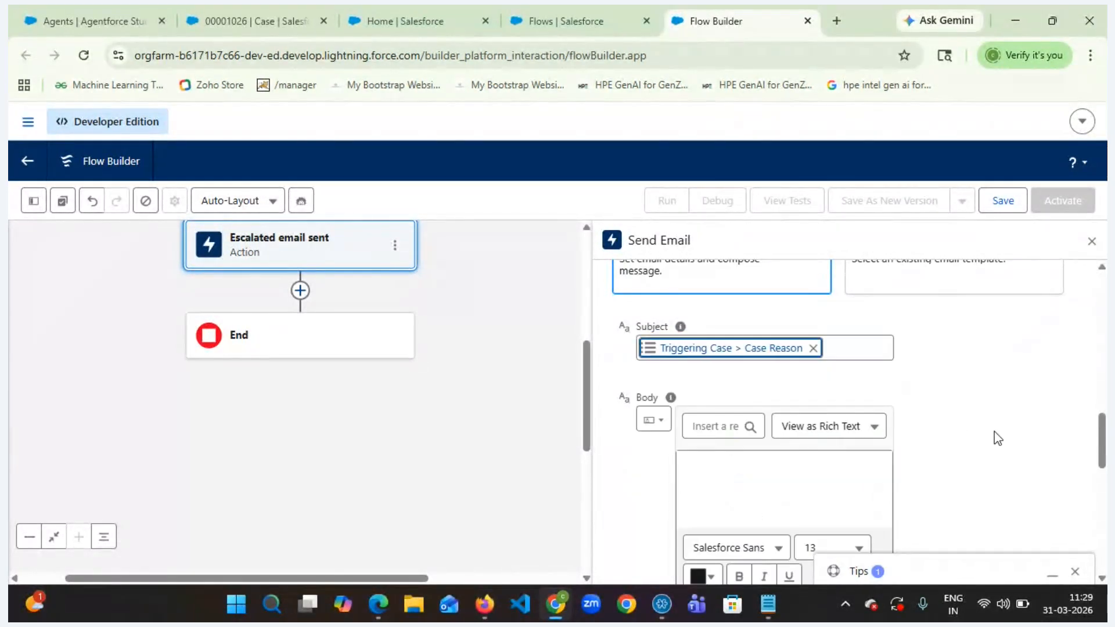
- Copy the escalation message from "Hello," to "Thank you." in Notepad's Dmo.txt and paste it into the Send Email action's Body in Flow Builder
{"action": "scroll", "coordinate": [994, 431], "scroll_direction": "down", "scroll_amount": 1}
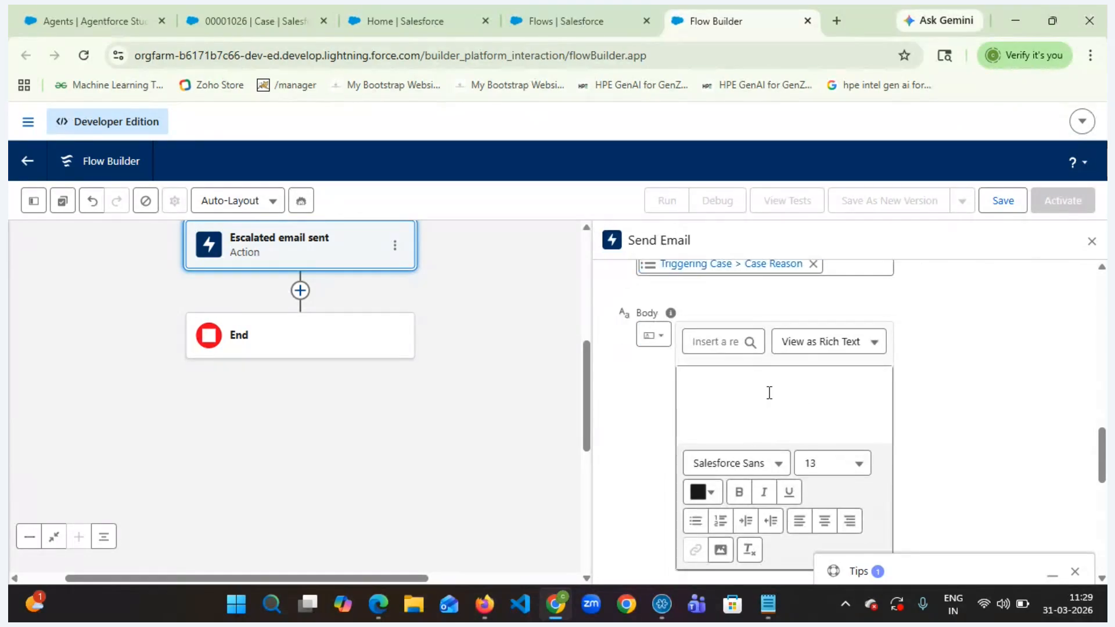
{"action": "left_click", "coordinate": [769, 392]}
{"action": "key", "text": "alt+Tab"}
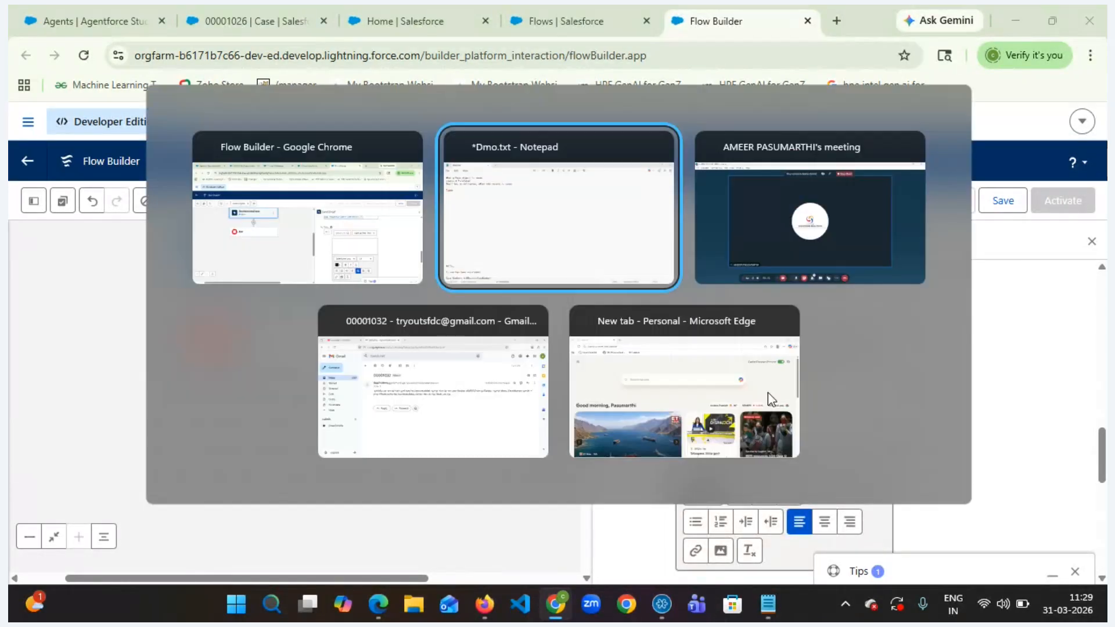
{"action": "scroll", "coordinate": [243, 377], "scroll_direction": "down", "scroll_amount": 6}
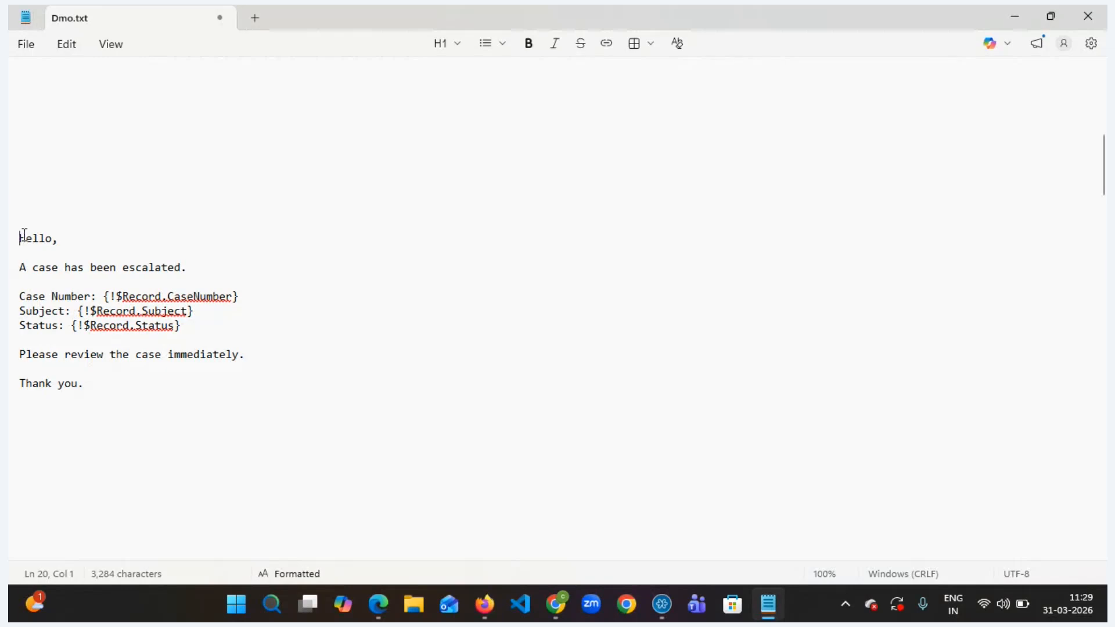
{"action": "left_click_drag", "start_coordinate": [24, 234], "coordinate": [228, 443]}
{"action": "key", "text": "alt+Tab"}
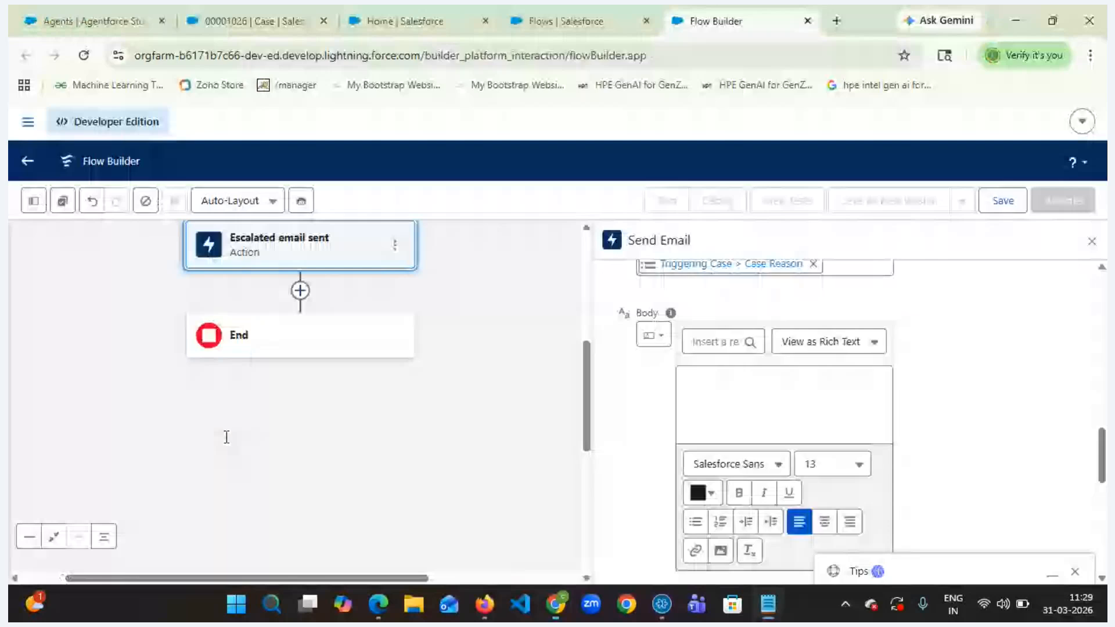
{"action": "key", "text": "ctrl+v"}
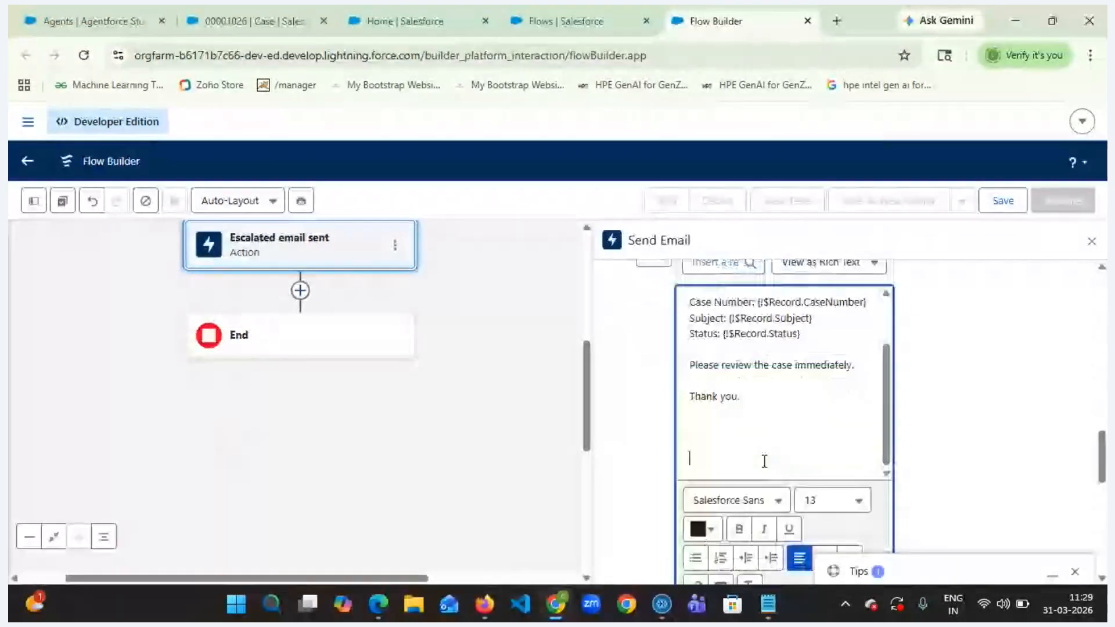
- Save the flow with the label "When status is escaled send an email" and activate it
{"action": "scroll", "coordinate": [764, 461], "scroll_direction": "down", "scroll_amount": 5}
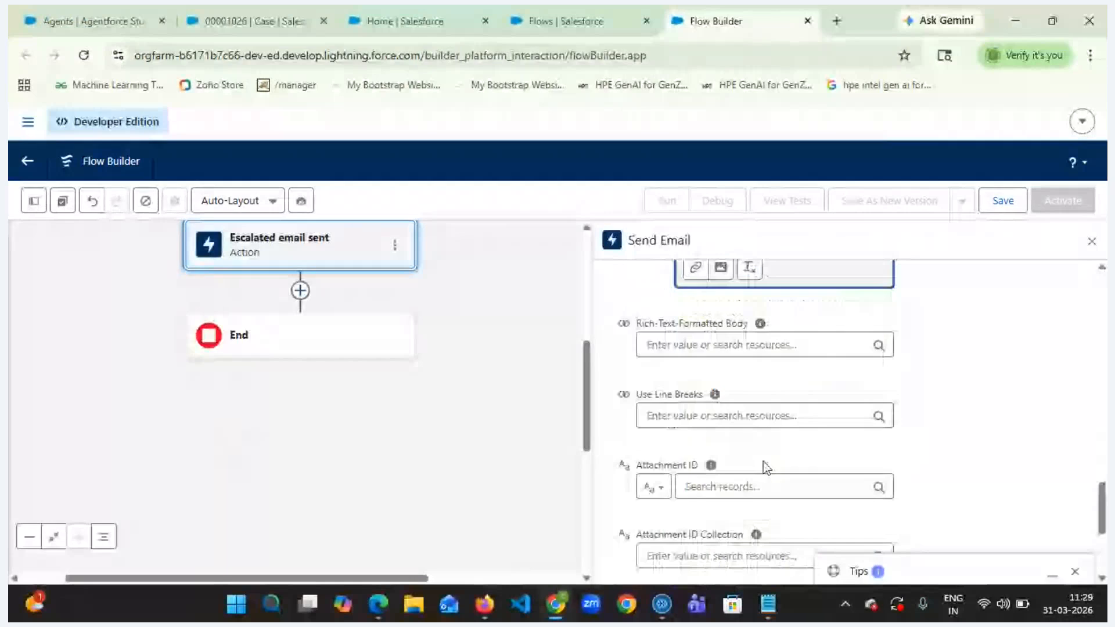
{"action": "scroll", "coordinate": [763, 466], "scroll_direction": "down", "scroll_amount": 3}
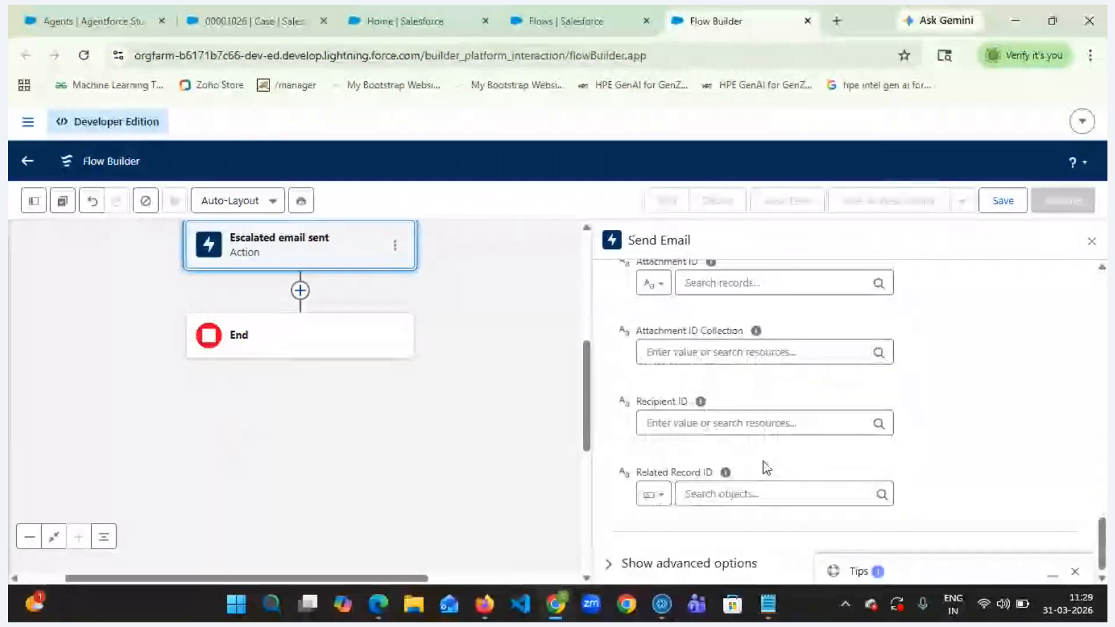
{"action": "scroll", "coordinate": [764, 466], "scroll_direction": "down", "scroll_amount": 1}
{"action": "left_click", "coordinate": [1074, 572]}
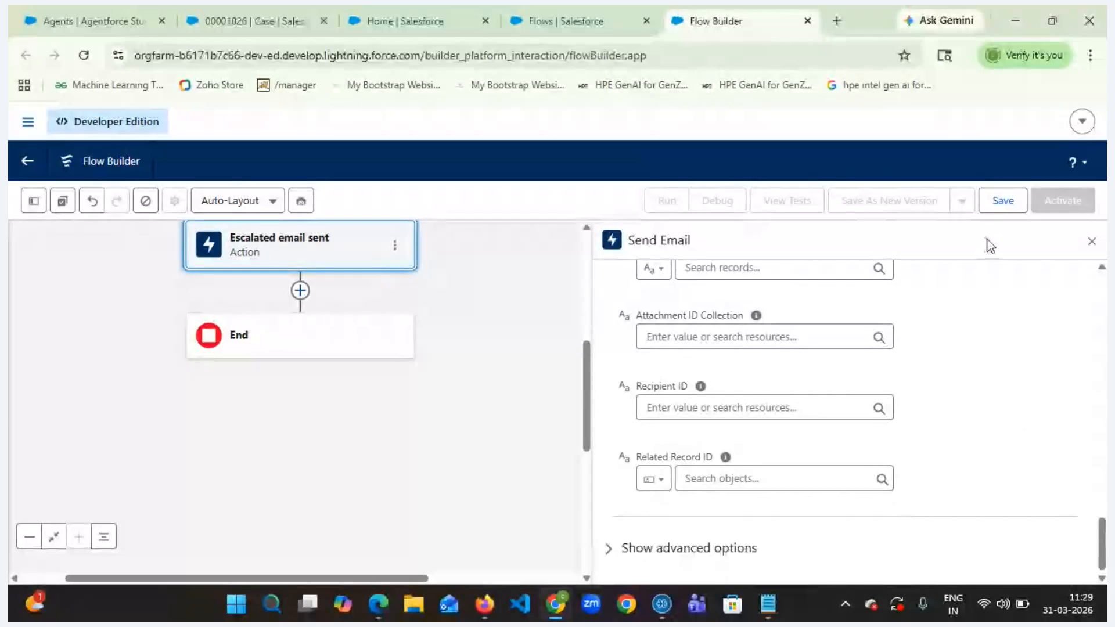
{"action": "left_click", "coordinate": [996, 201]}
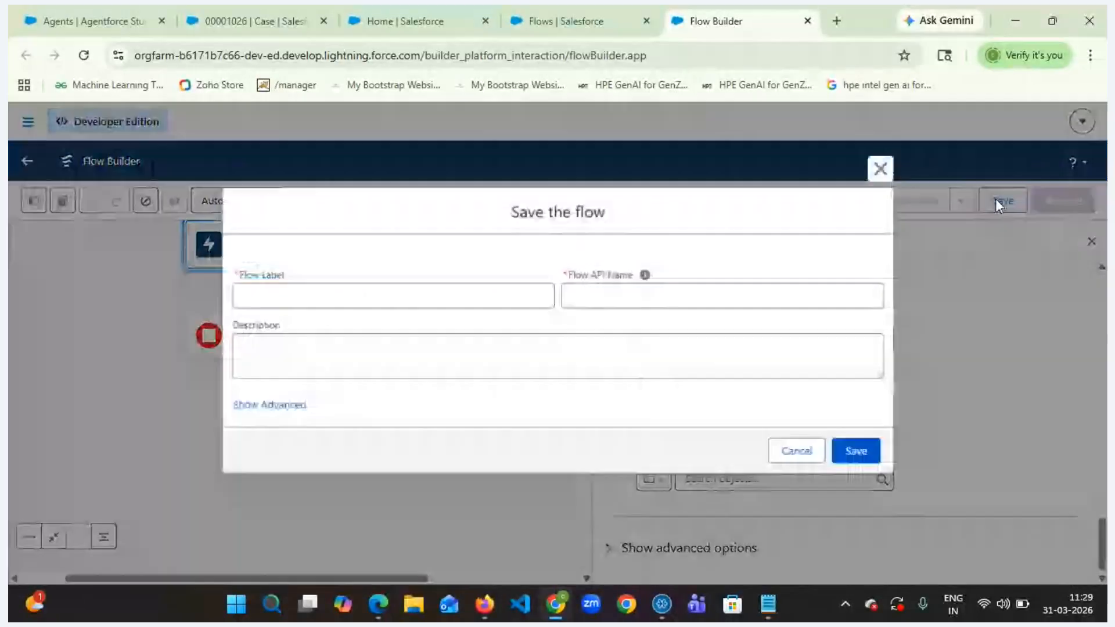
{"action": "left_click", "coordinate": [293, 296]}
{"action": "type", "text": "Whe"}
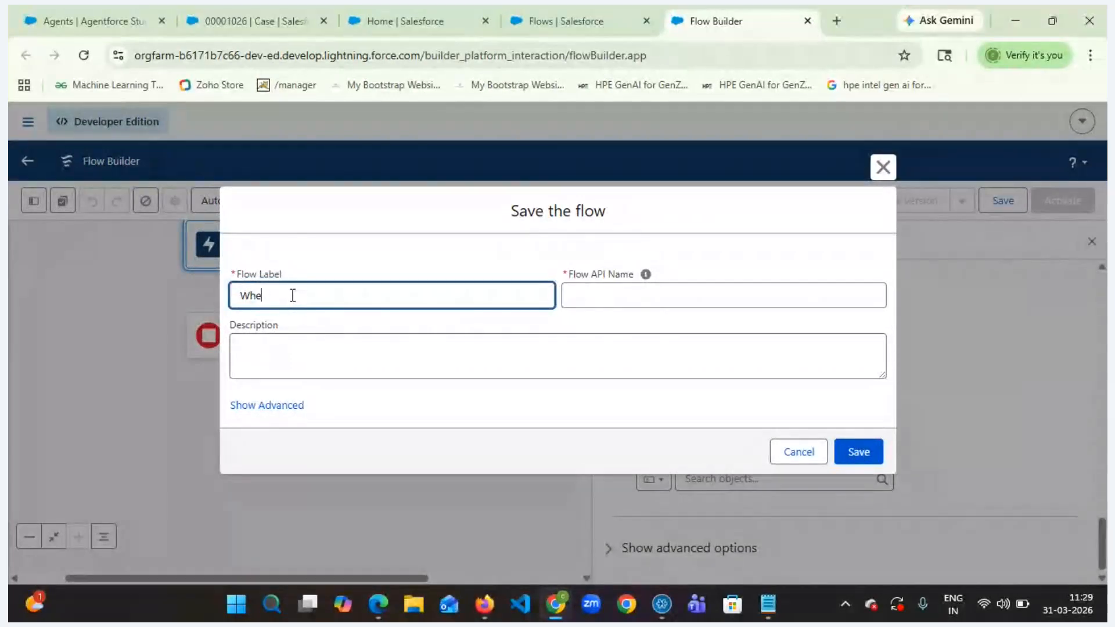
{"action": "type", "text": "n status is escaled send an email"}
{"action": "key", "text": "Tab"}
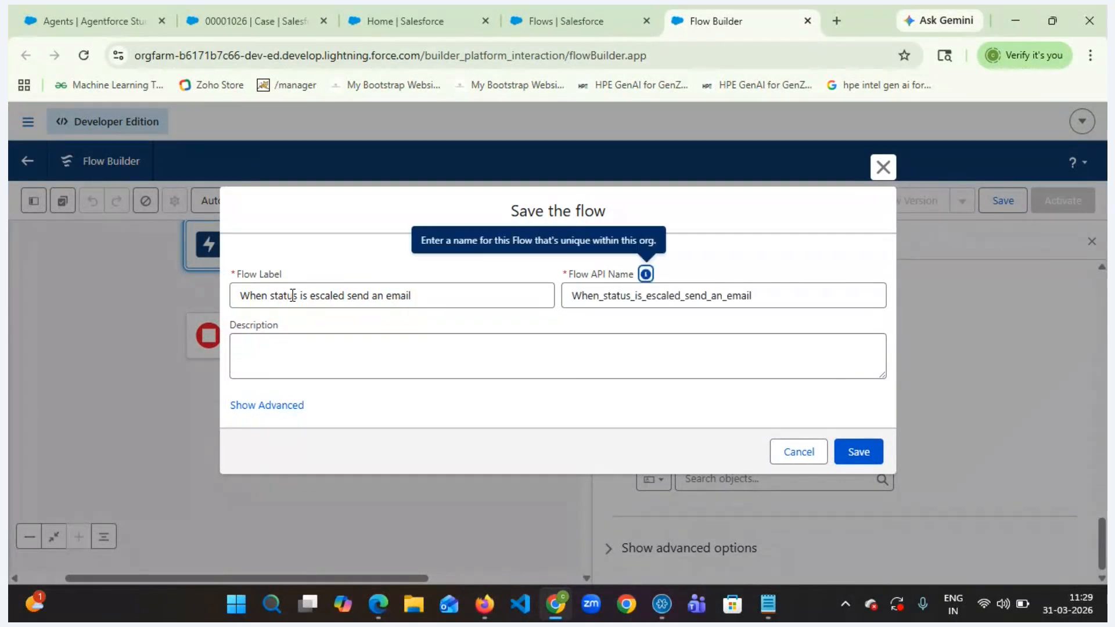
{"action": "left_click", "coordinate": [854, 455]}
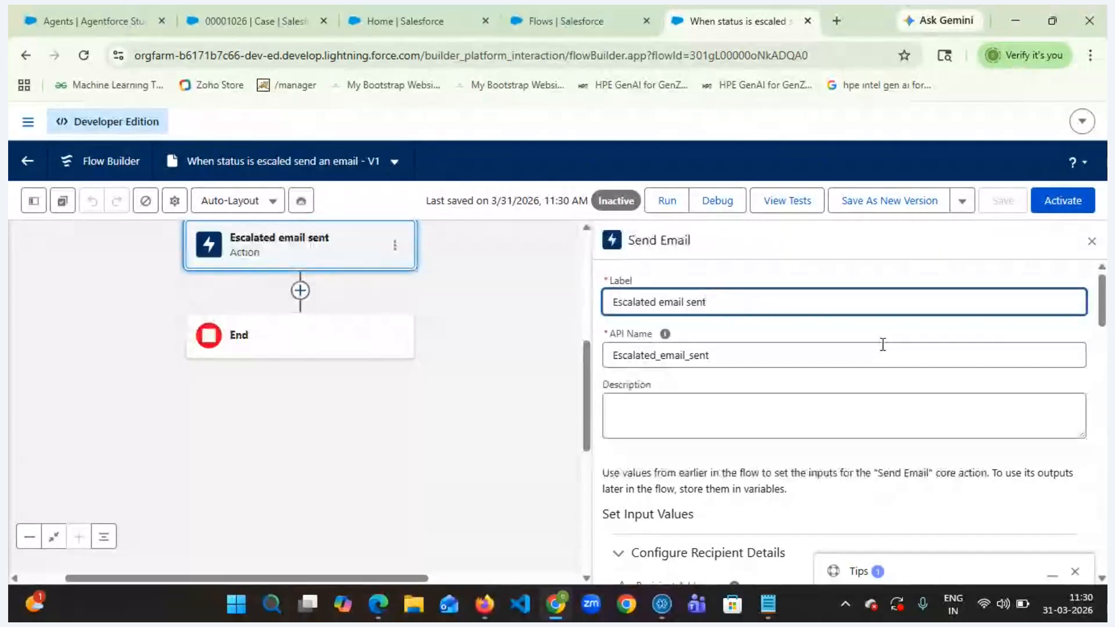
{"action": "left_click", "coordinate": [1059, 204]}
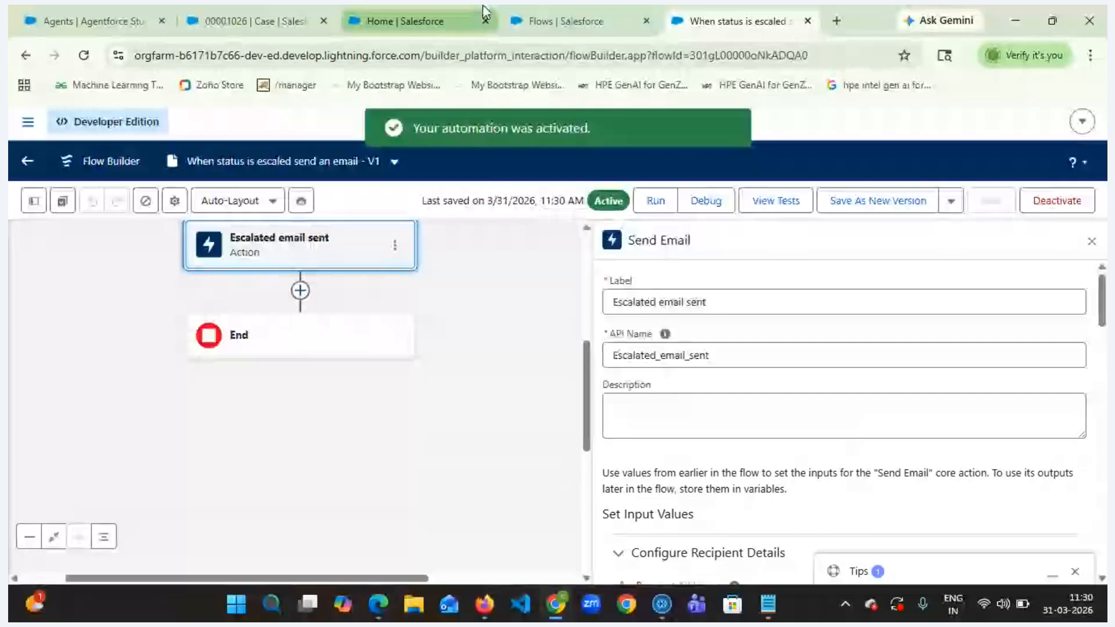
- Start a new case from the Service app's Cases list and pick the suggested contact as its Contact Name
{"action": "left_click", "coordinate": [255, 21]}
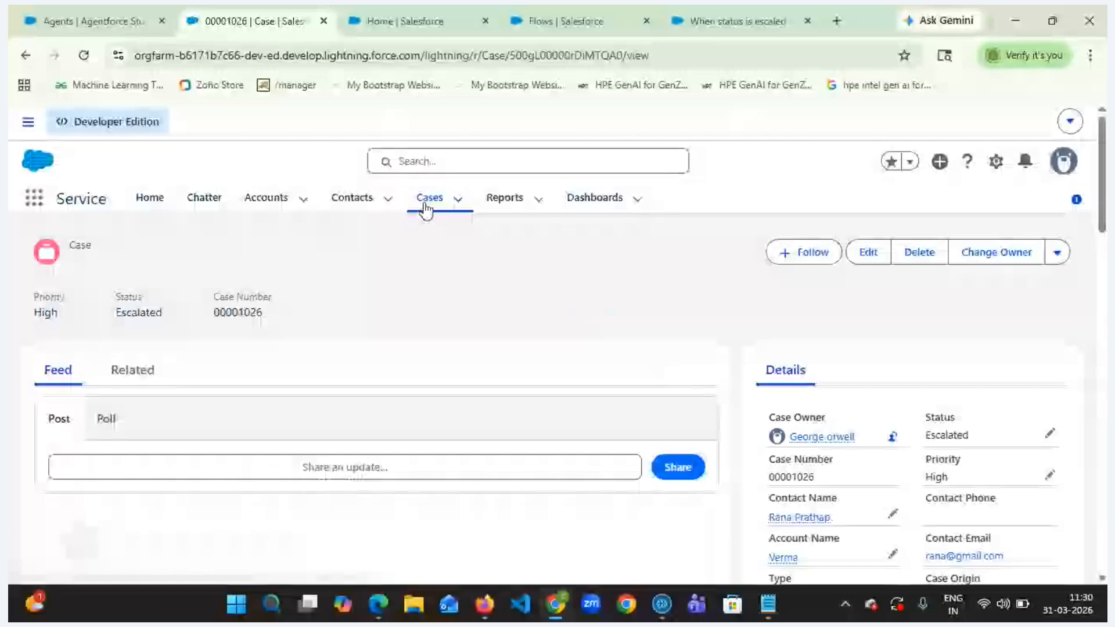
{"action": "left_click", "coordinate": [426, 209]}
{"action": "left_click", "coordinate": [870, 266]}
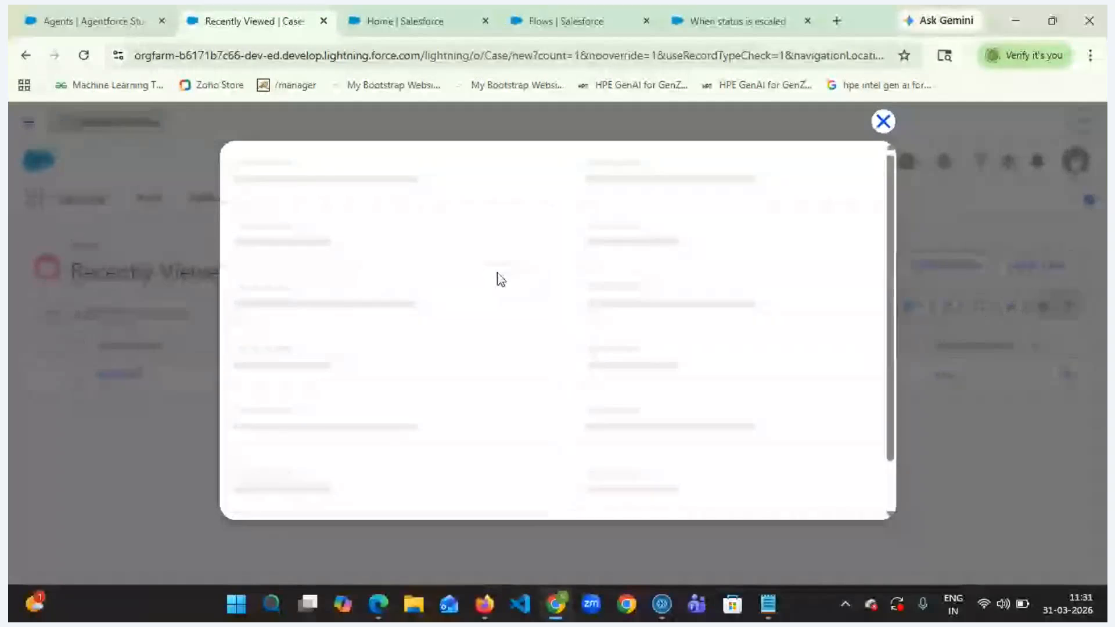
{"action": "left_click", "coordinate": [405, 321]}
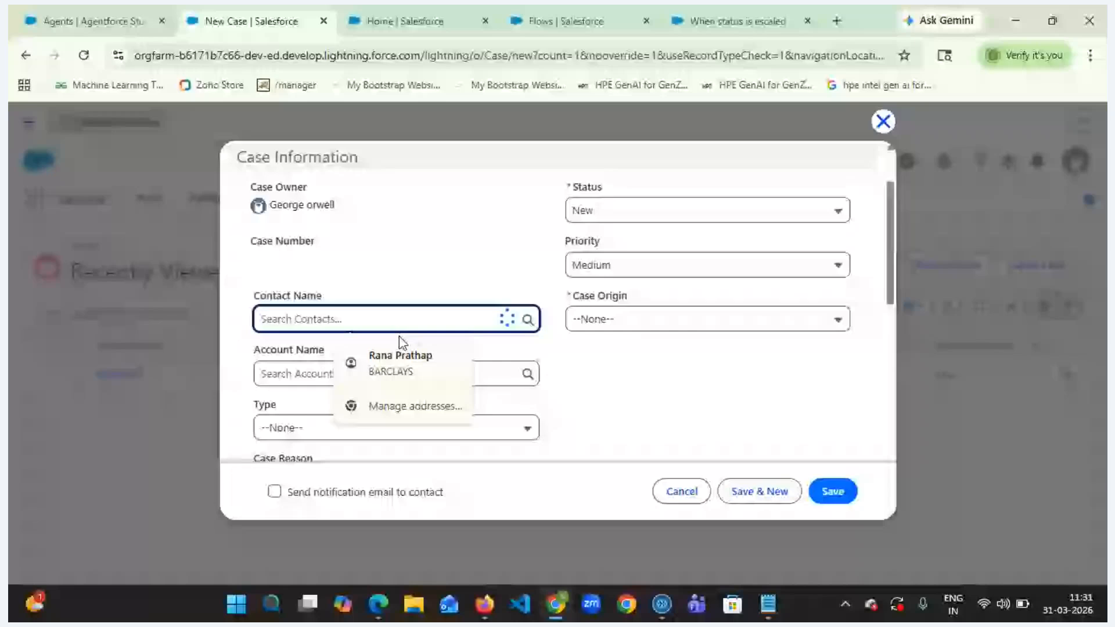
{"action": "left_click", "coordinate": [377, 355]}
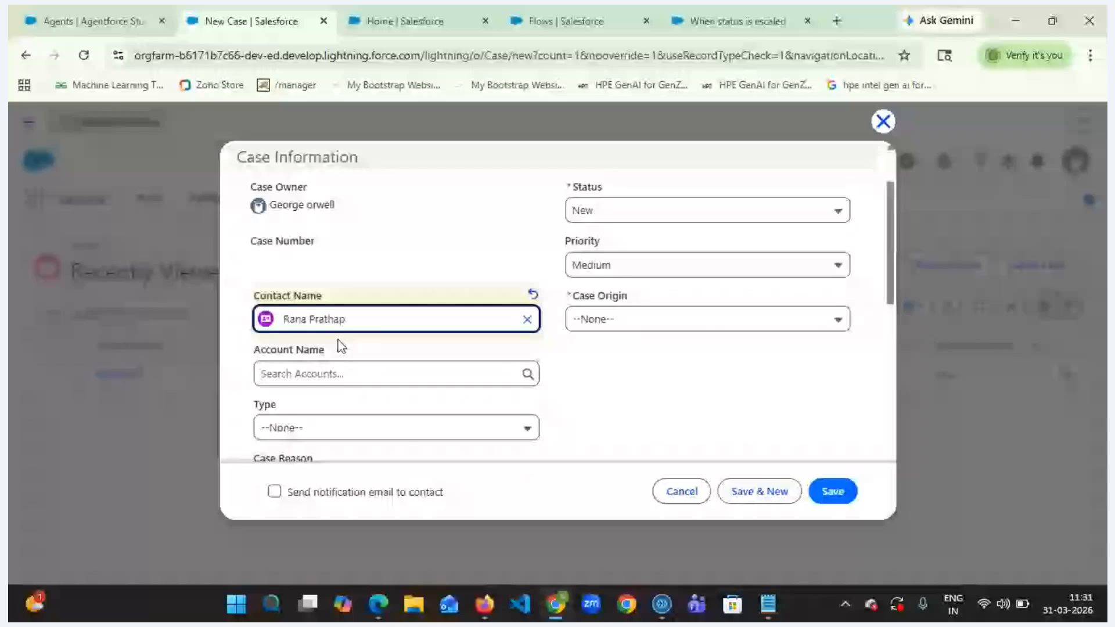
- Set the new case's Status to Escalated, Priority to High, Case Origin to Phone, Type to Electrical and Case Reason to Performance, and save it
{"action": "scroll", "coordinate": [341, 347], "scroll_direction": "up", "scroll_amount": 2}
{"action": "left_click", "coordinate": [642, 301]}
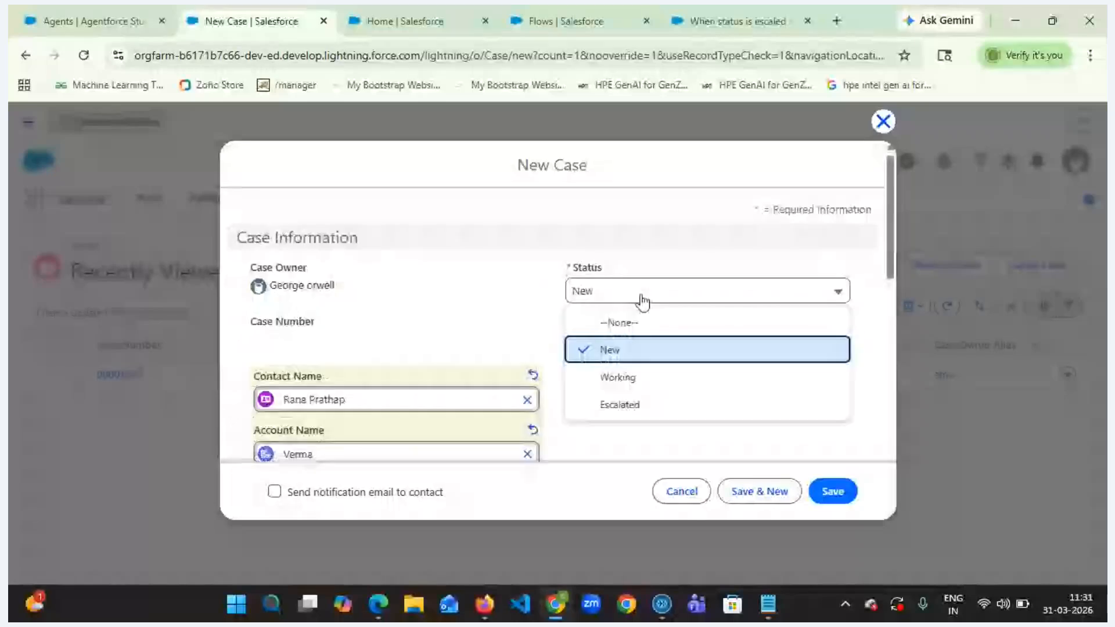
{"action": "left_click", "coordinate": [619, 405]}
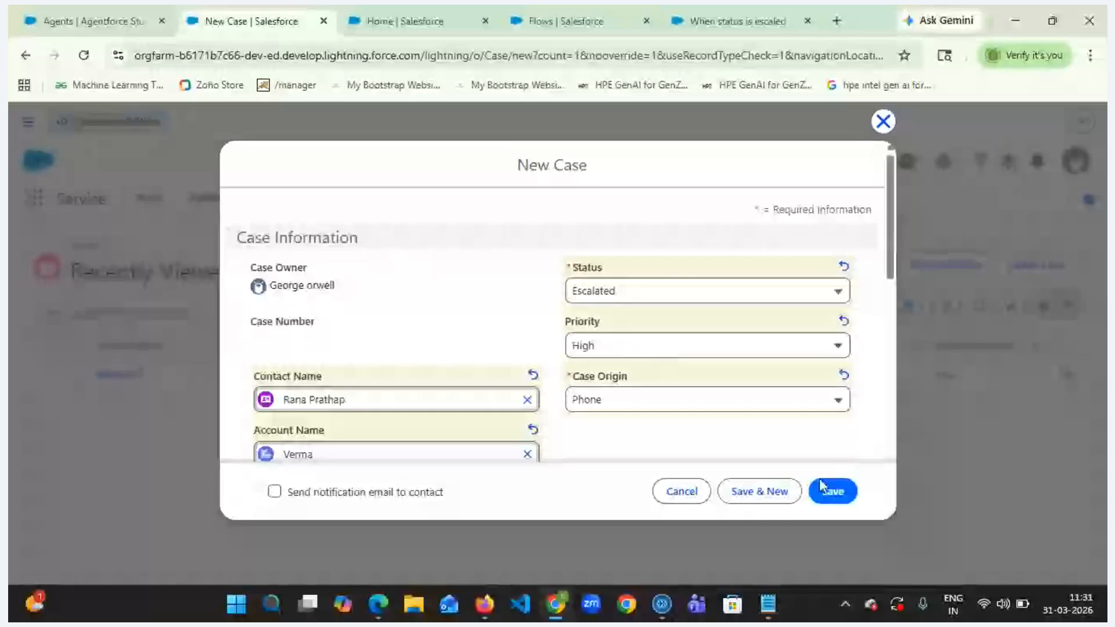
{"action": "left_click", "coordinate": [822, 491]}
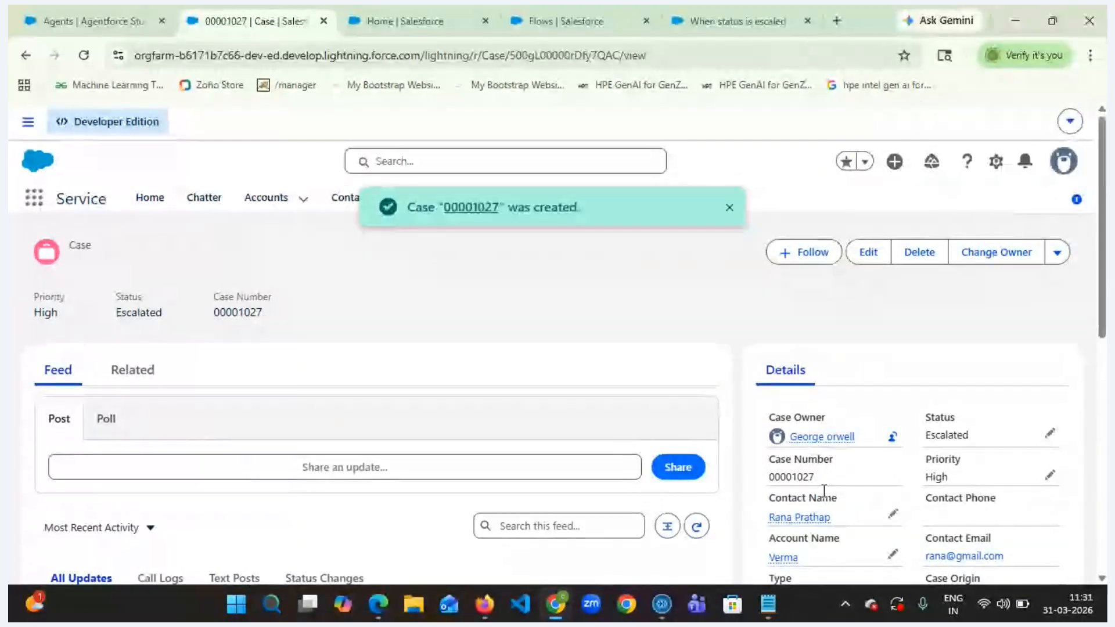
{"action": "scroll", "coordinate": [499, 447], "scroll_direction": "down", "scroll_amount": 4}
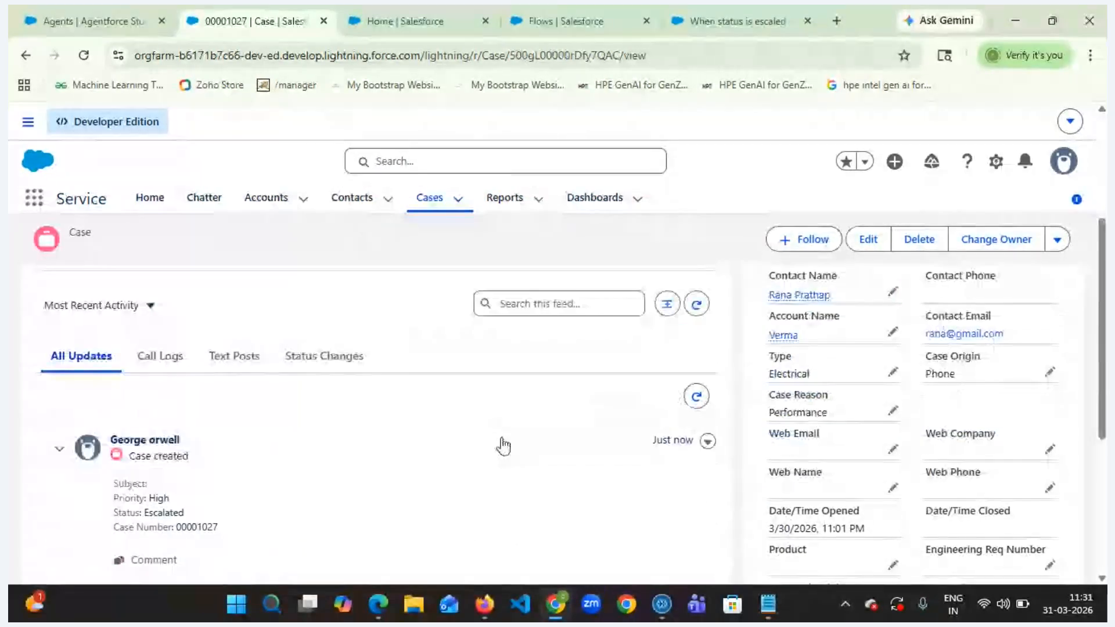
{"action": "scroll", "coordinate": [504, 444], "scroll_direction": "down", "scroll_amount": 2}
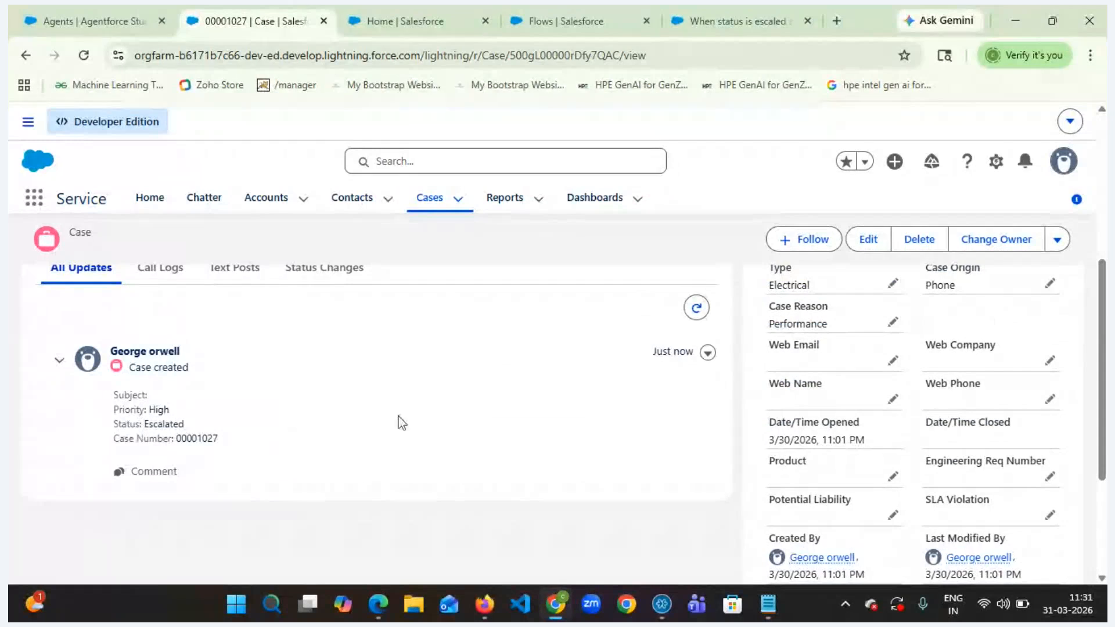
- Review the new case's details and feed in Salesforce
{"action": "scroll", "coordinate": [747, 382], "scroll_direction": "down", "scroll_amount": 3}
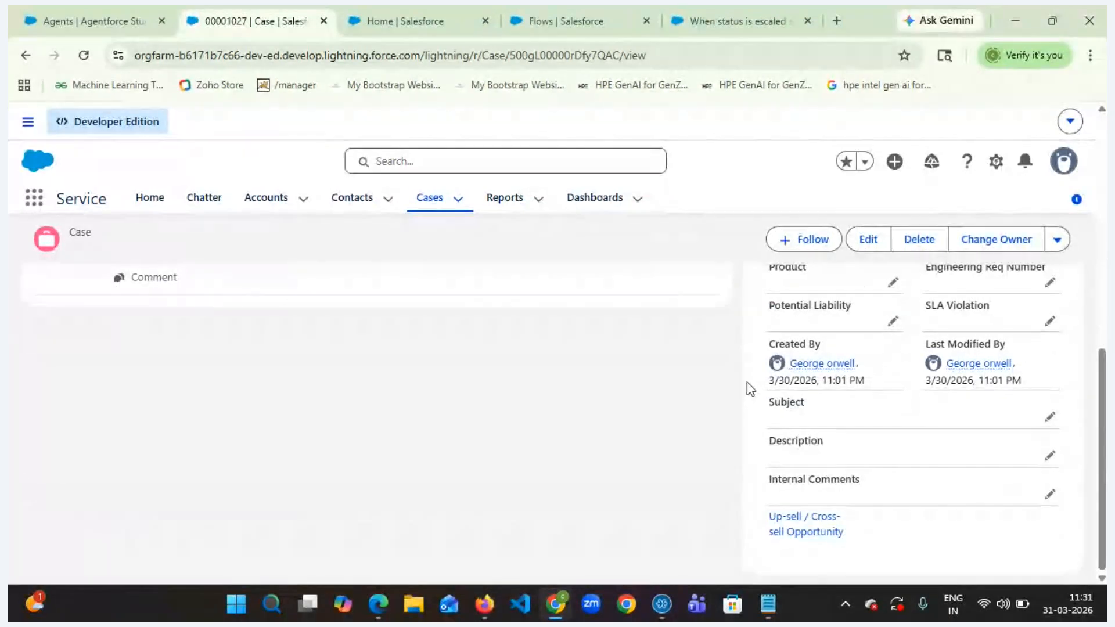
{"action": "scroll", "coordinate": [747, 382], "scroll_direction": "up", "scroll_amount": 3}
{"action": "scroll", "coordinate": [747, 382], "scroll_direction": "up", "scroll_amount": 5}
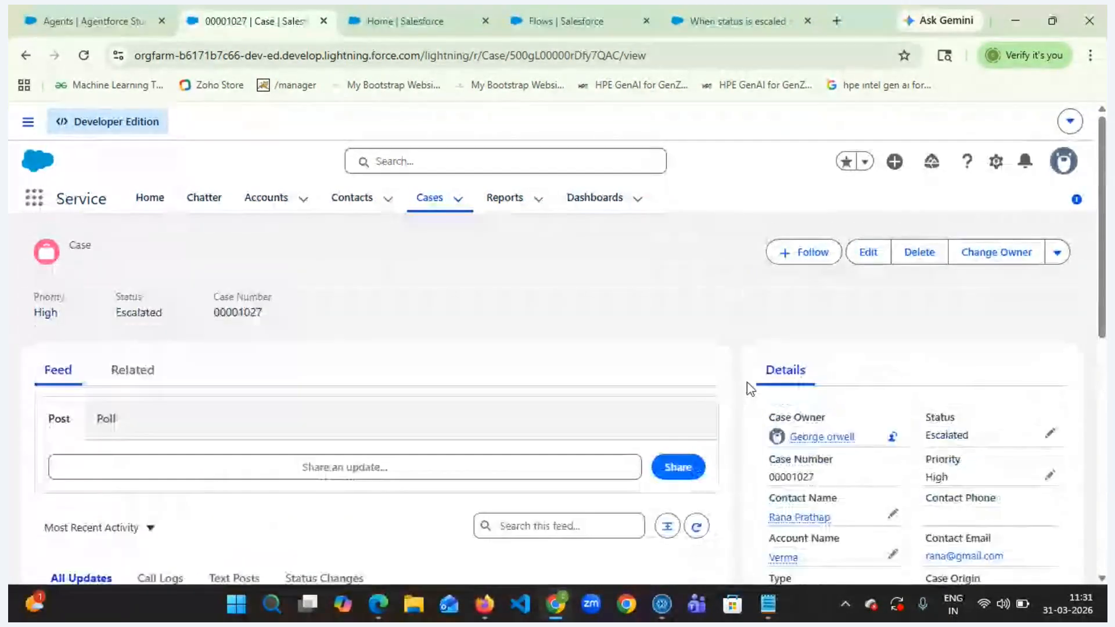
{"action": "left_click", "coordinate": [834, 17]}
{"action": "type", "text": "gmail.com"}
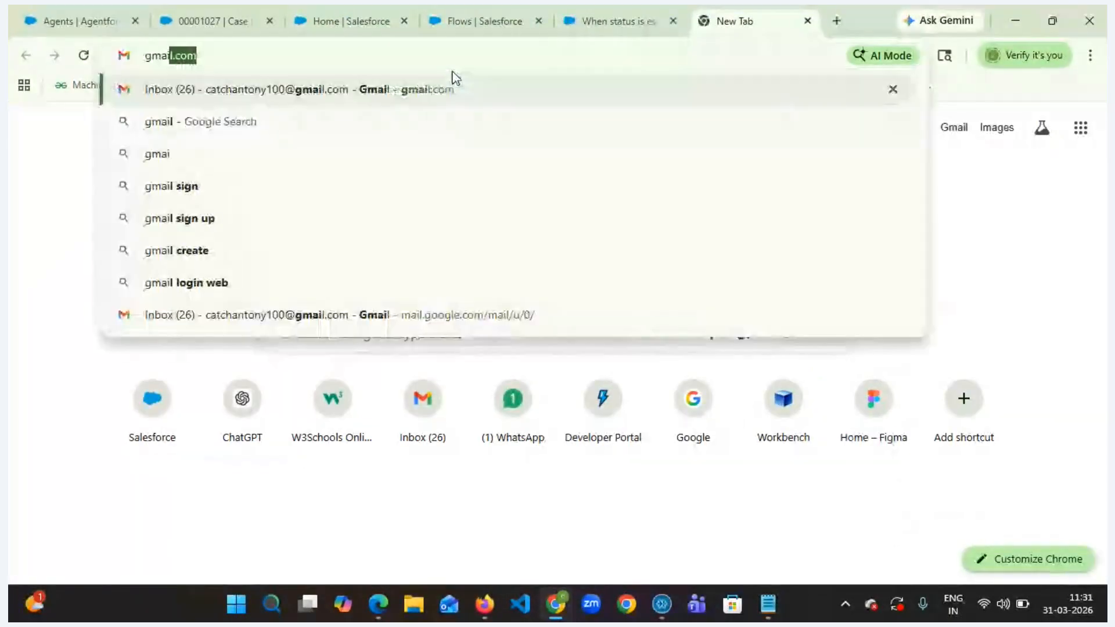
{"action": "key", "text": "Return"}
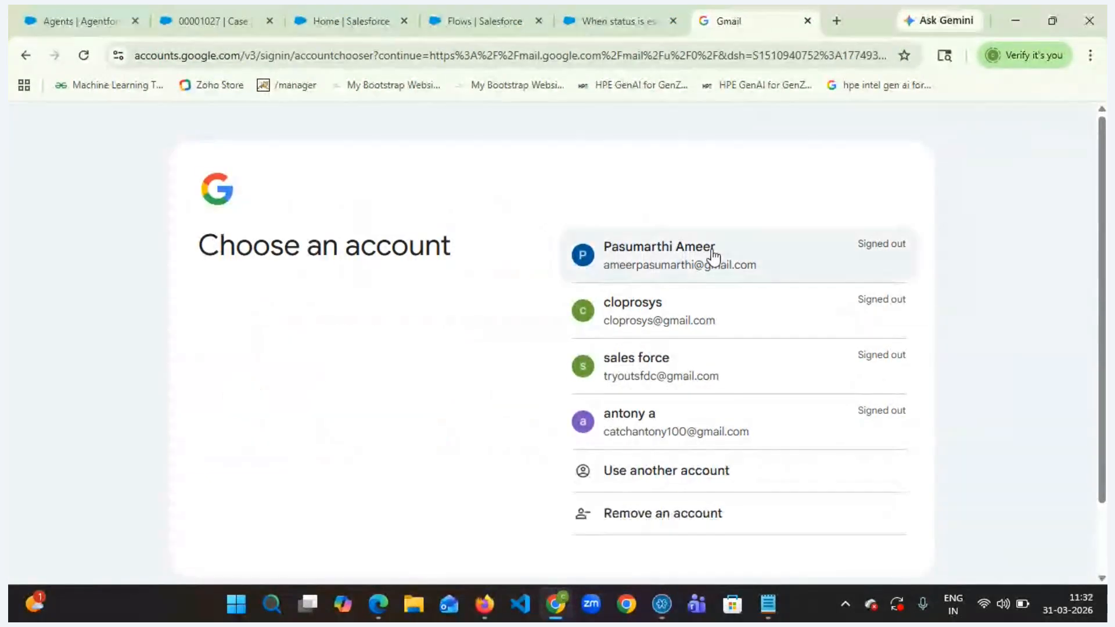
{"action": "left_click", "coordinate": [713, 254]}
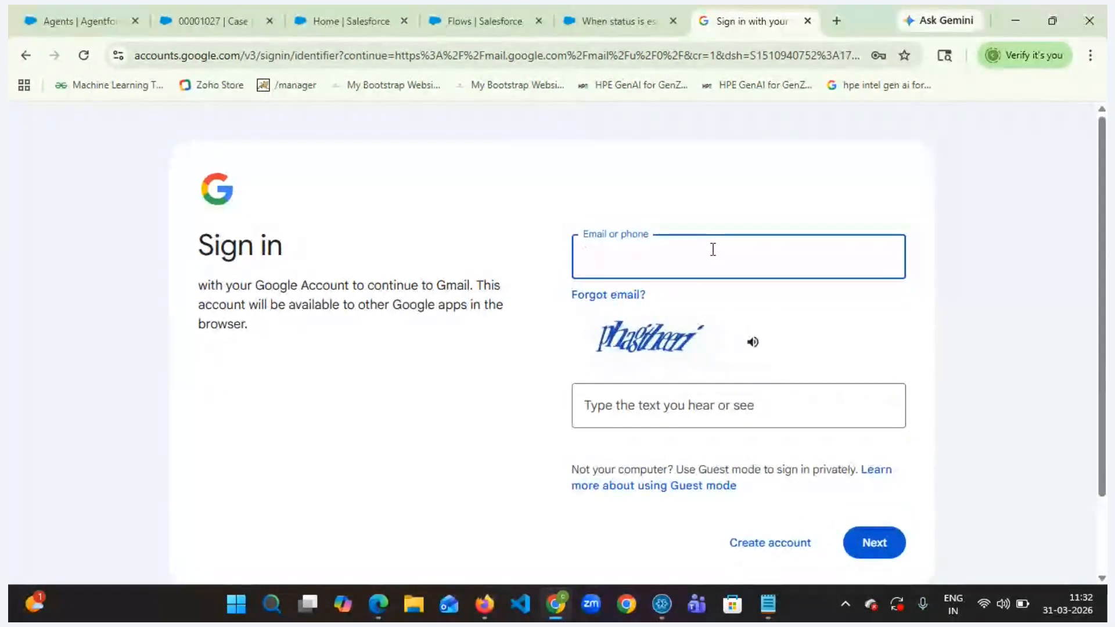
{"action": "left_click", "coordinate": [808, 21]}
- Switch to Gmail in Firefox, start signing in to the case owner's mail account and close the YouTube page
{"action": "left_click", "coordinate": [484, 604]}
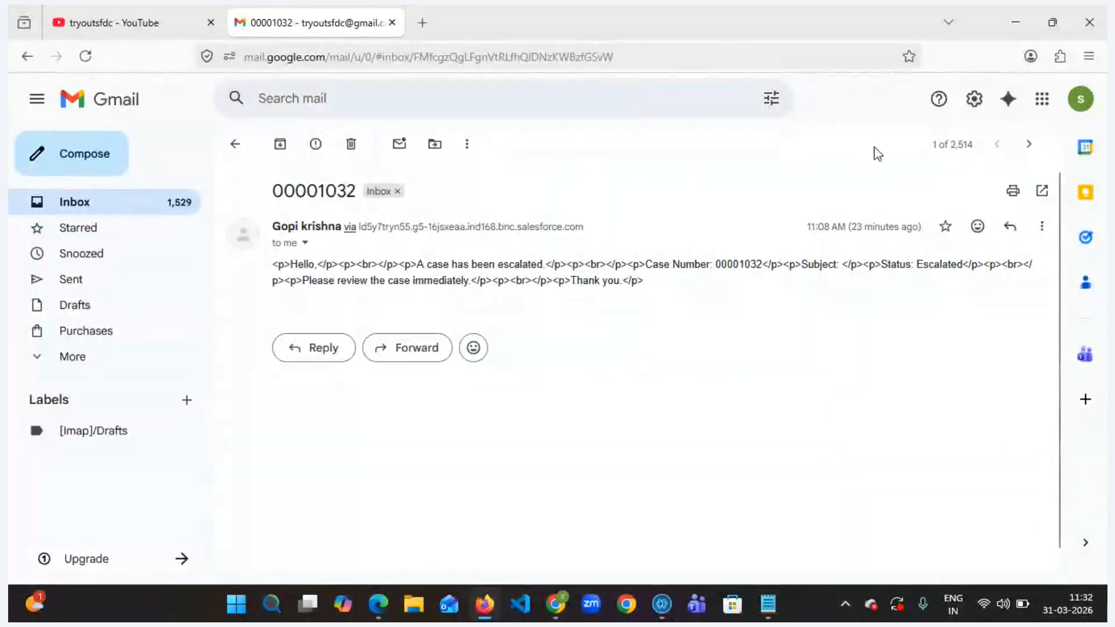
{"action": "left_click", "coordinate": [1080, 98]}
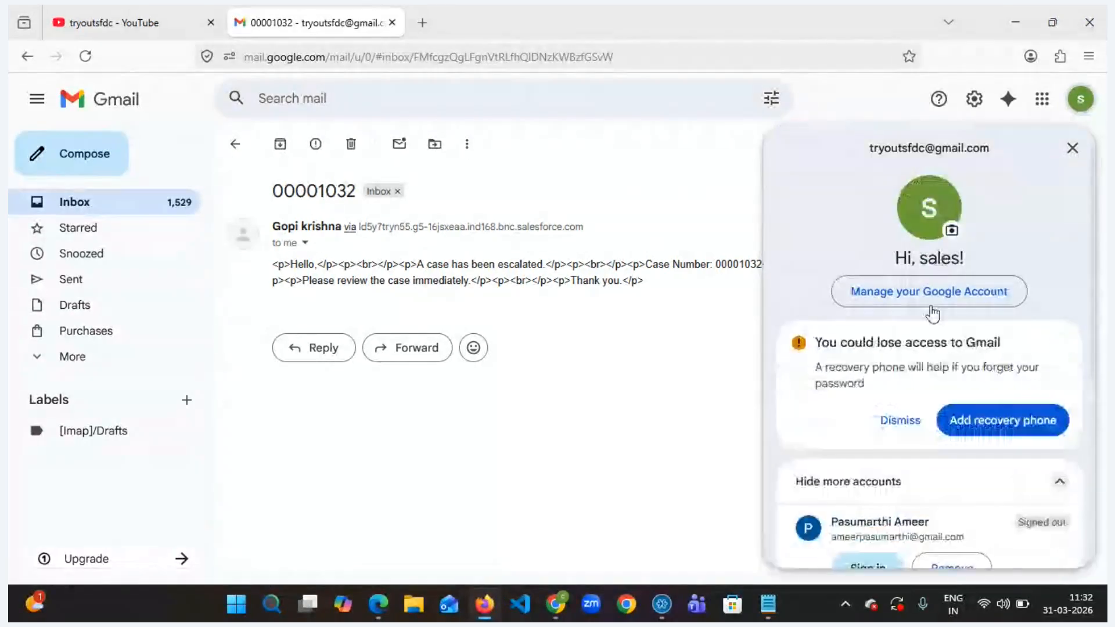
{"action": "scroll", "coordinate": [915, 455], "scroll_direction": "down", "scroll_amount": 5}
{"action": "left_click", "coordinate": [863, 441]}
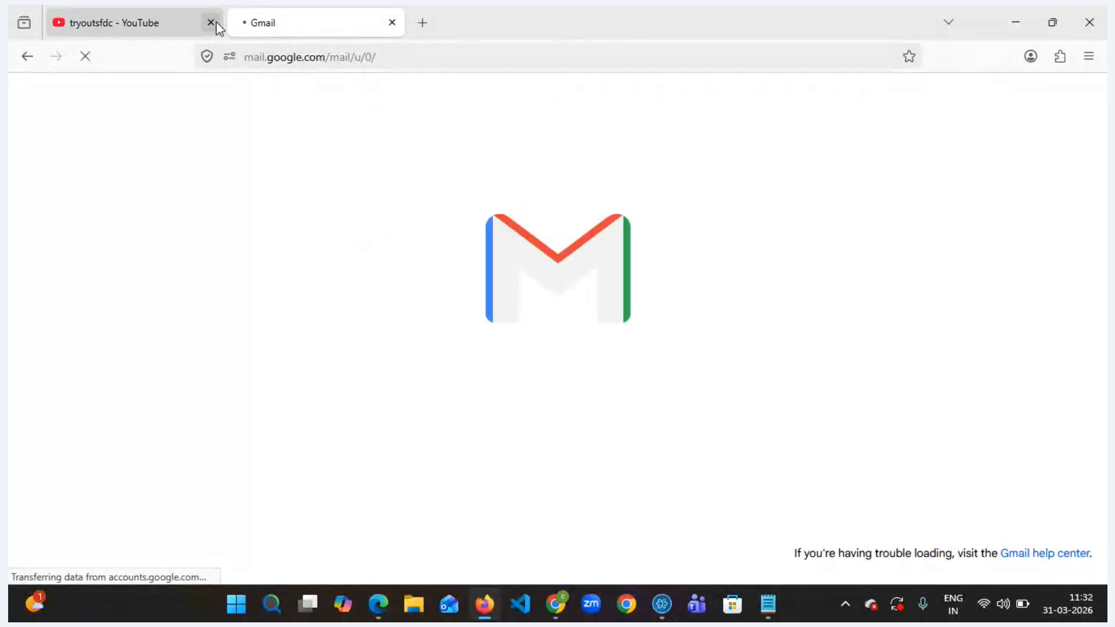
{"action": "left_click", "coordinate": [211, 23]}
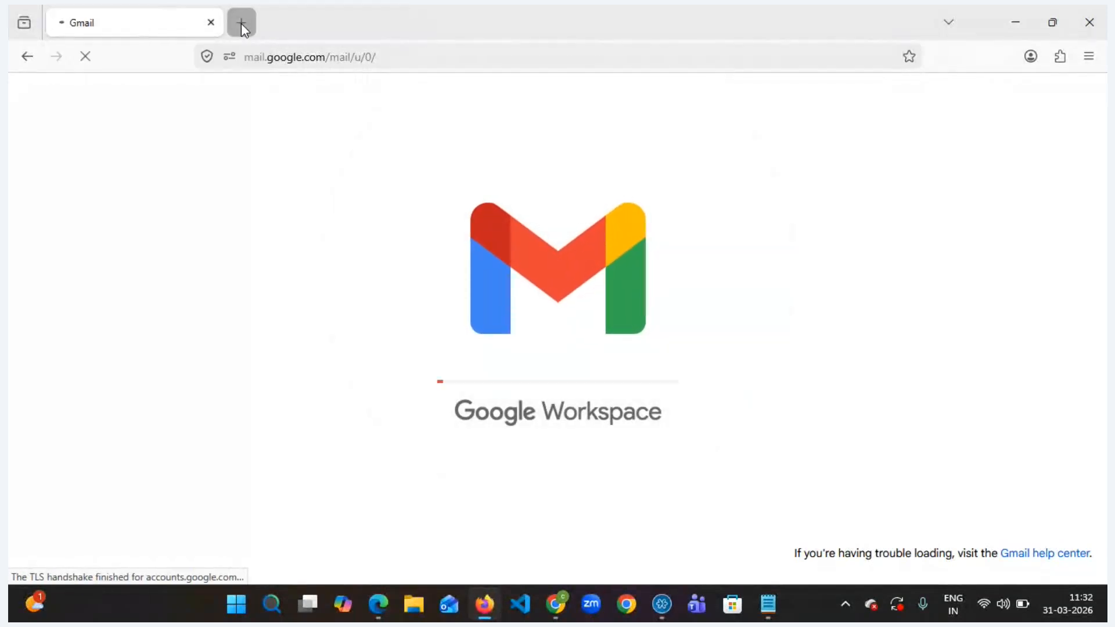
{"action": "left_click", "coordinate": [242, 23]}
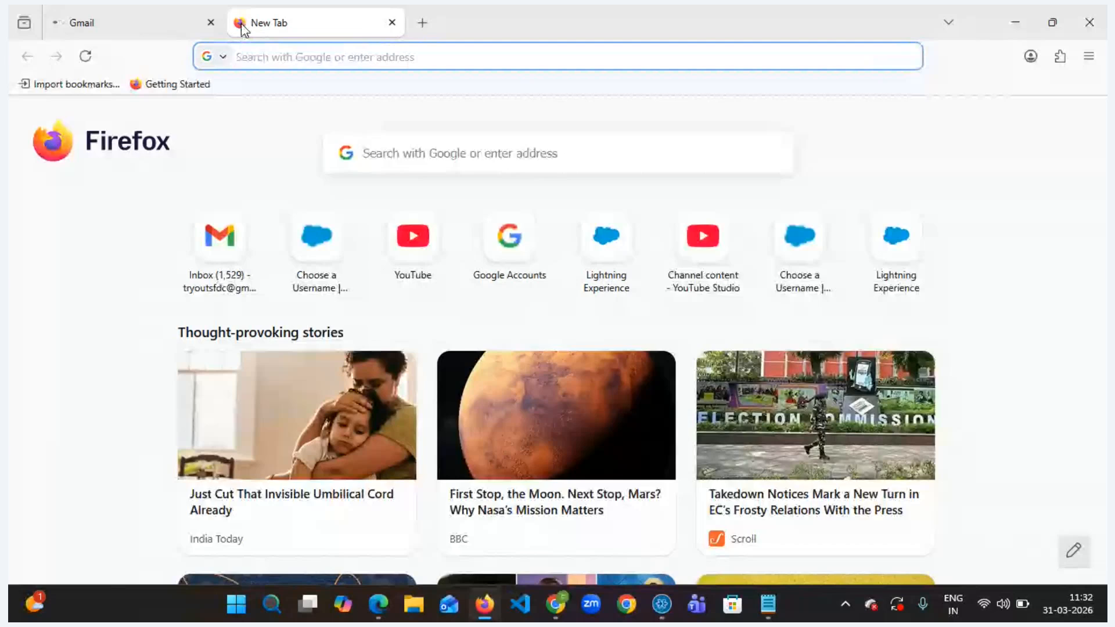
{"action": "type", "text": "www.gmail.com"}
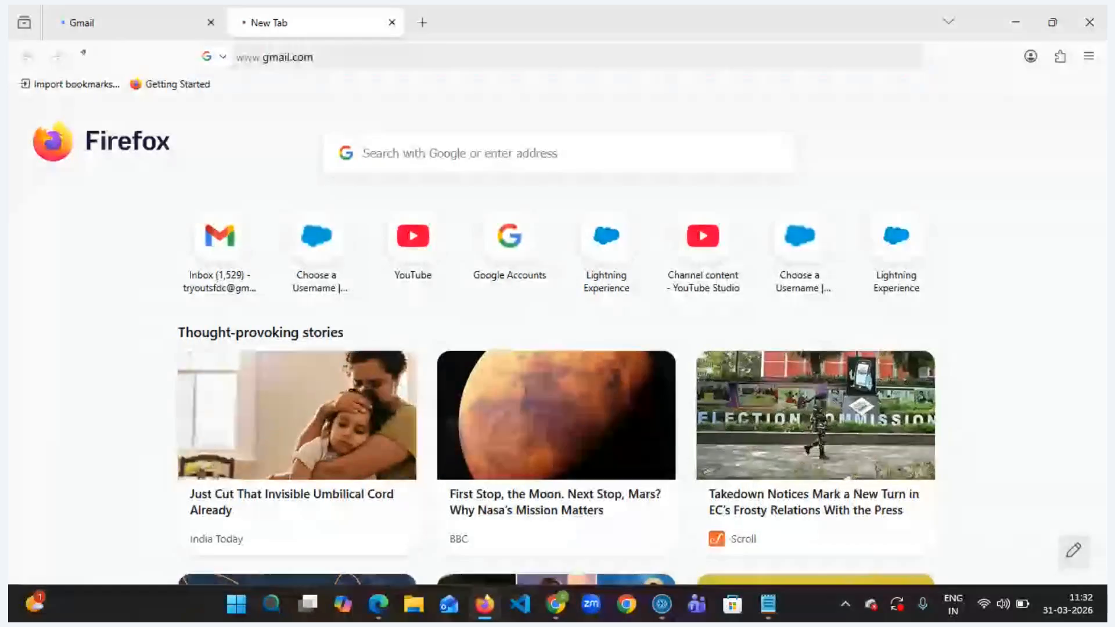
{"action": "key", "text": "Return"}
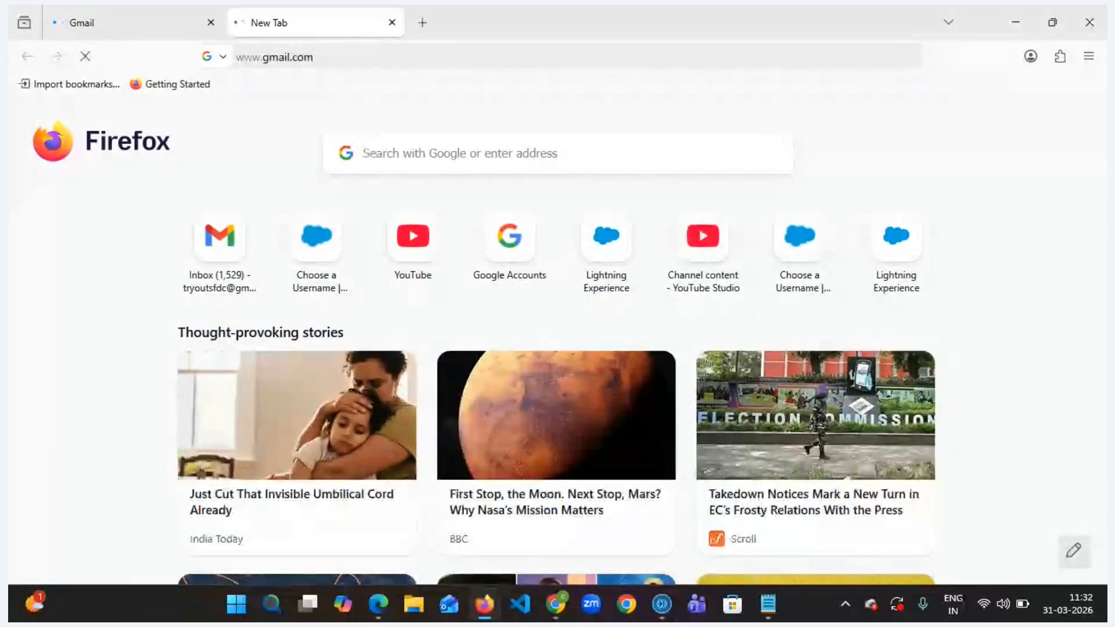
{"action": "left_click", "coordinate": [205, 21]}
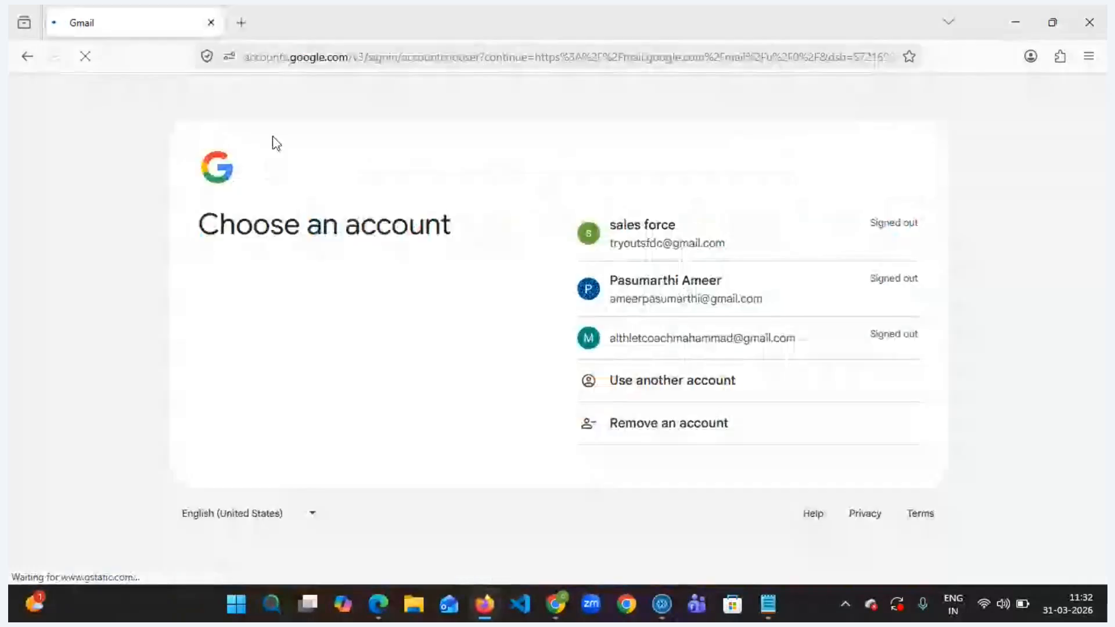
{"action": "left_click", "coordinate": [657, 317]}
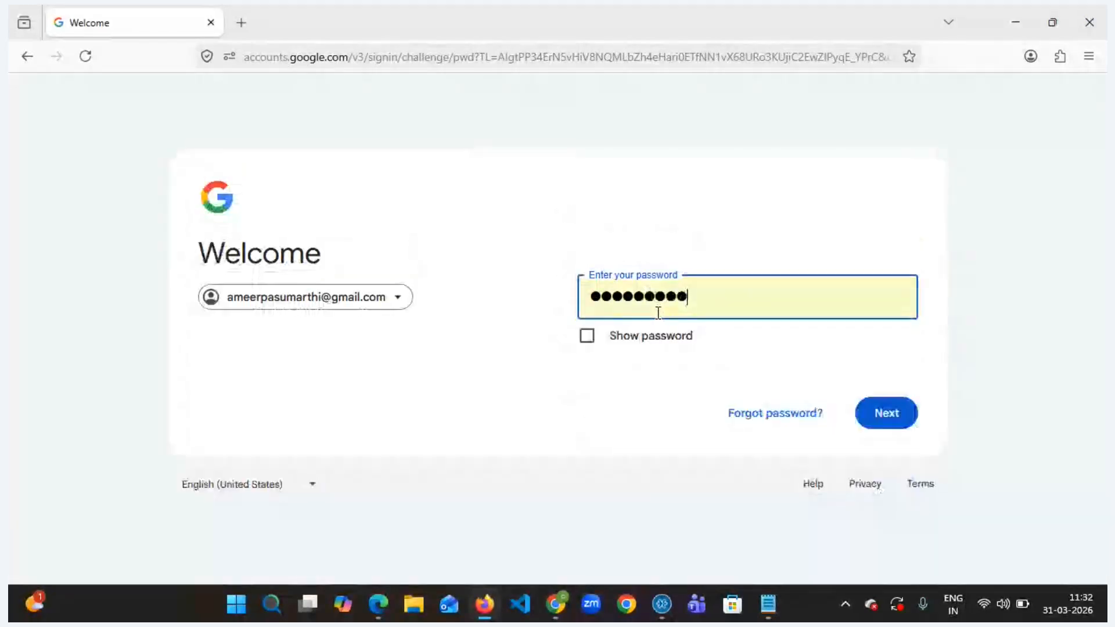
{"action": "left_click", "coordinate": [885, 415]}
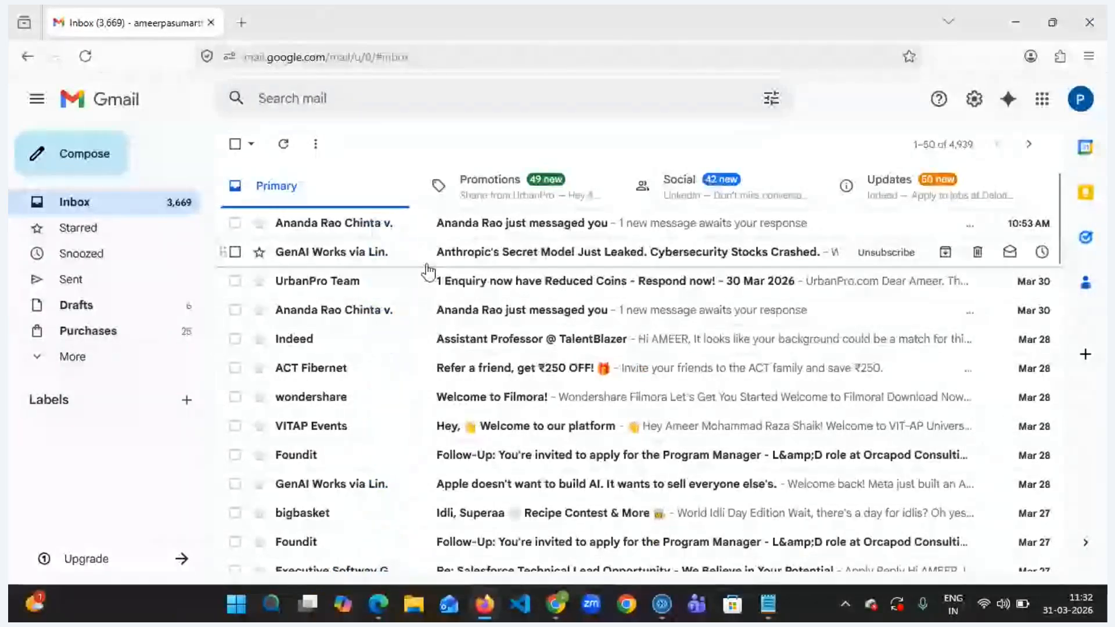
- Open the "Performance" message in Gmail's Spam folder
{"action": "left_click", "coordinate": [65, 357]}
{"action": "left_click", "coordinate": [65, 460]}
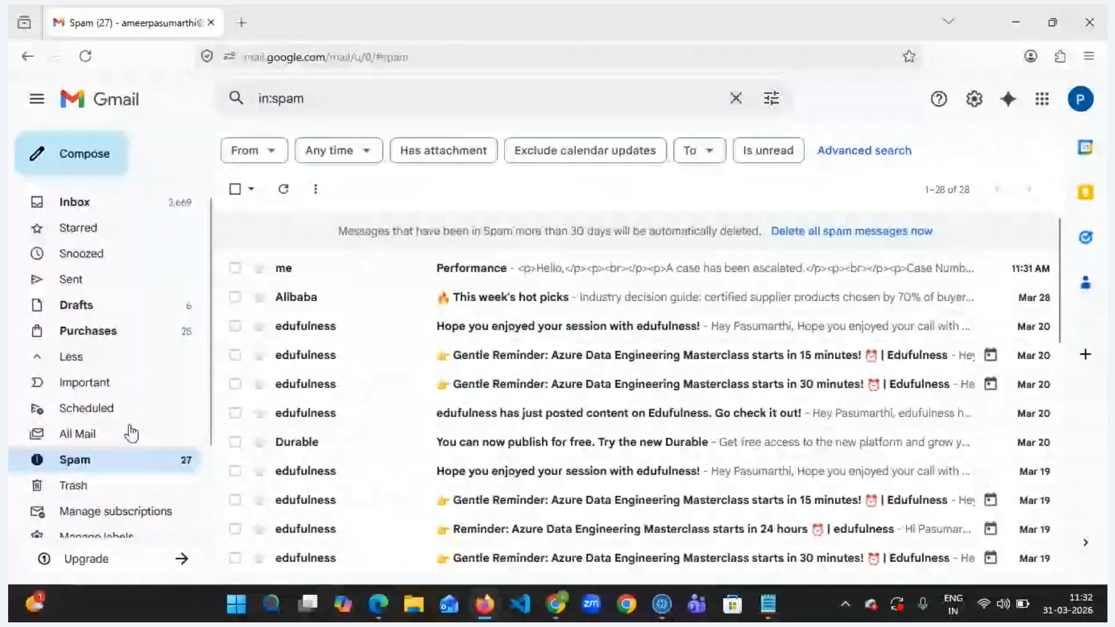
{"action": "left_click", "coordinate": [483, 270]}
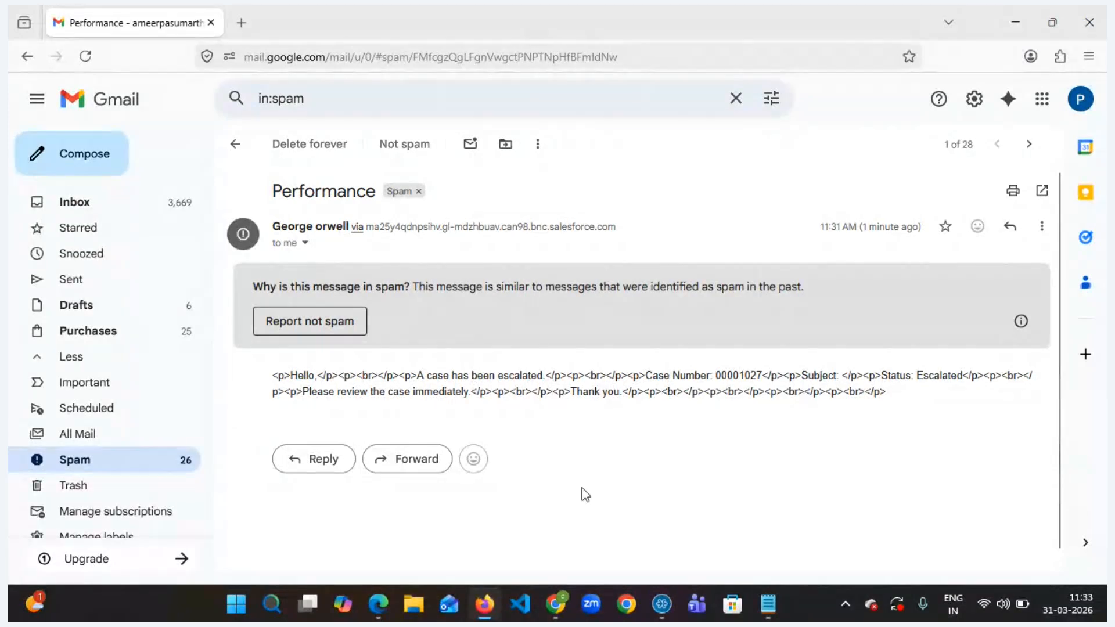
- Compare the Case Number on the Salesforce case record with the one in the email, and check the email's Status
{"action": "mouse_move", "coordinate": [556, 617]}
{"action": "left_click", "coordinate": [530, 532]}
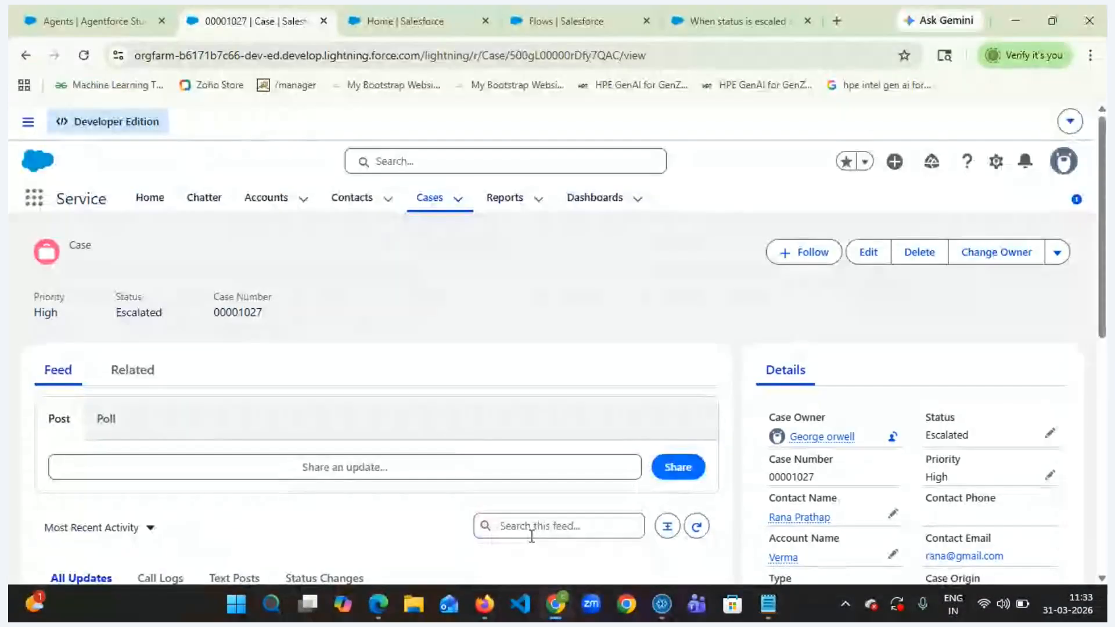
{"action": "left_click_drag", "start_coordinate": [213, 313], "coordinate": [266, 315]}
{"action": "key", "text": "alt+Tab"}
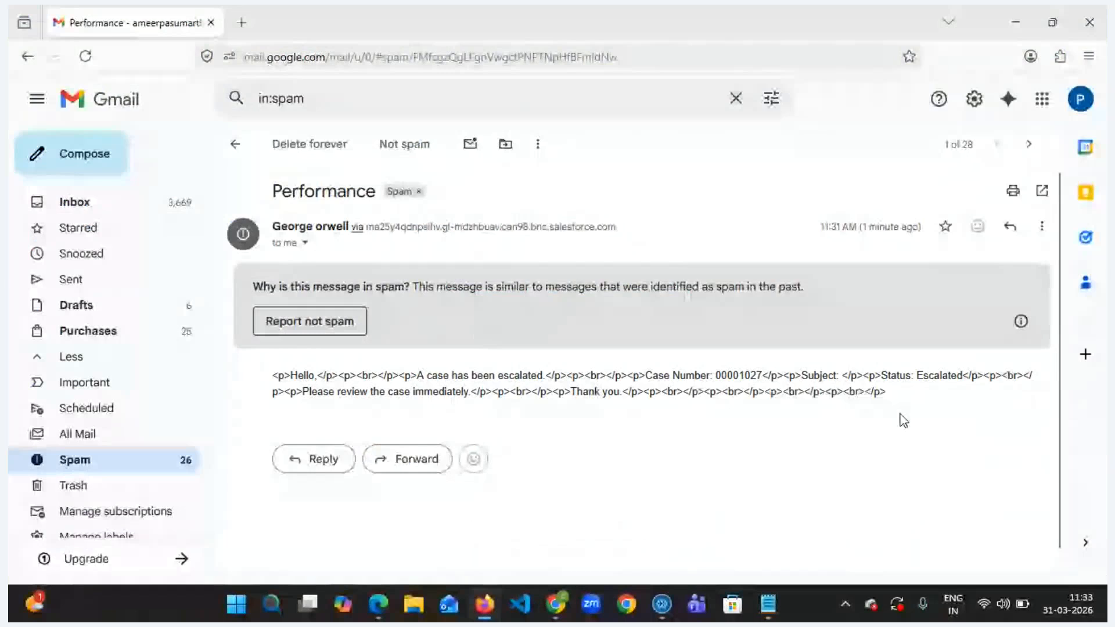
{"action": "double_click", "coordinate": [938, 375]}
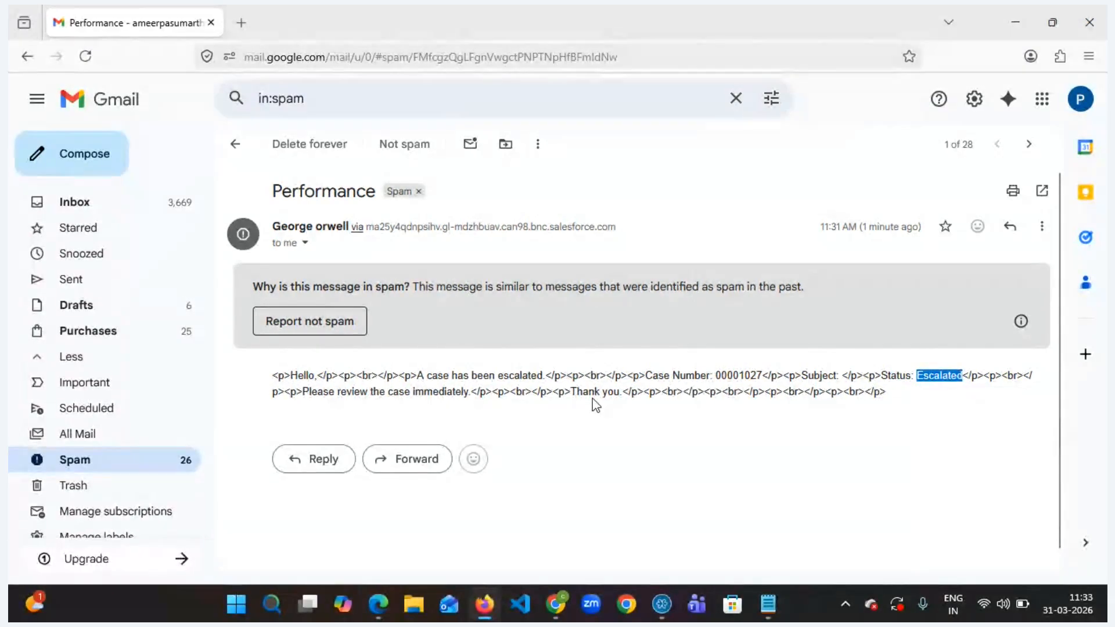
- Return to the Salesforce case record to review its feed and details, and switch to the meeting window
{"action": "key", "text": "alt+Tab"}
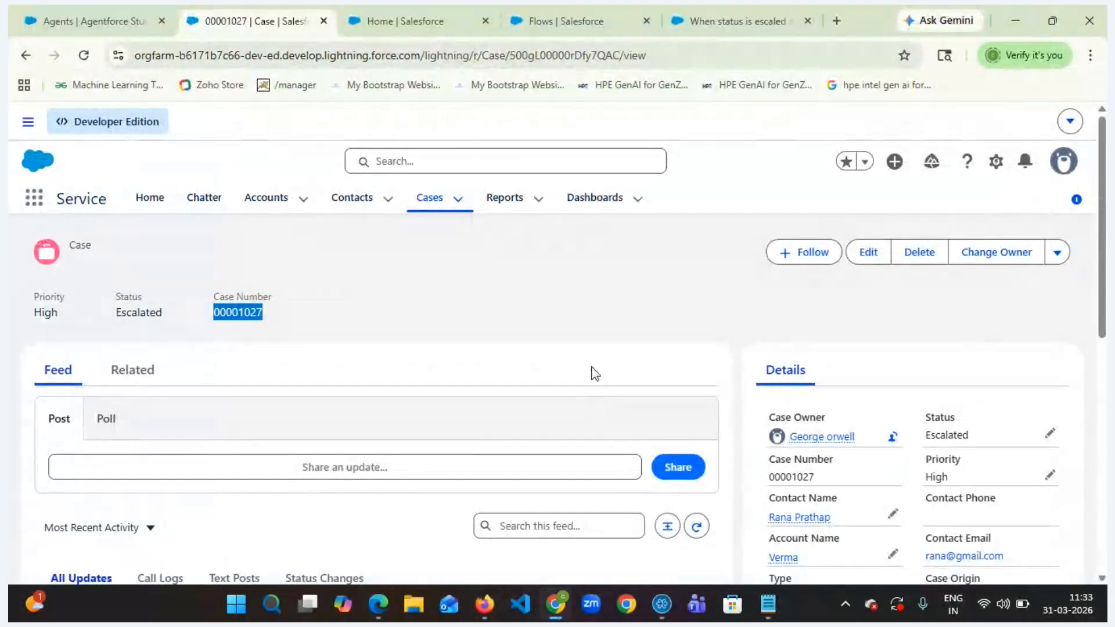
{"action": "scroll", "coordinate": [587, 348], "scroll_direction": "down", "scroll_amount": 5}
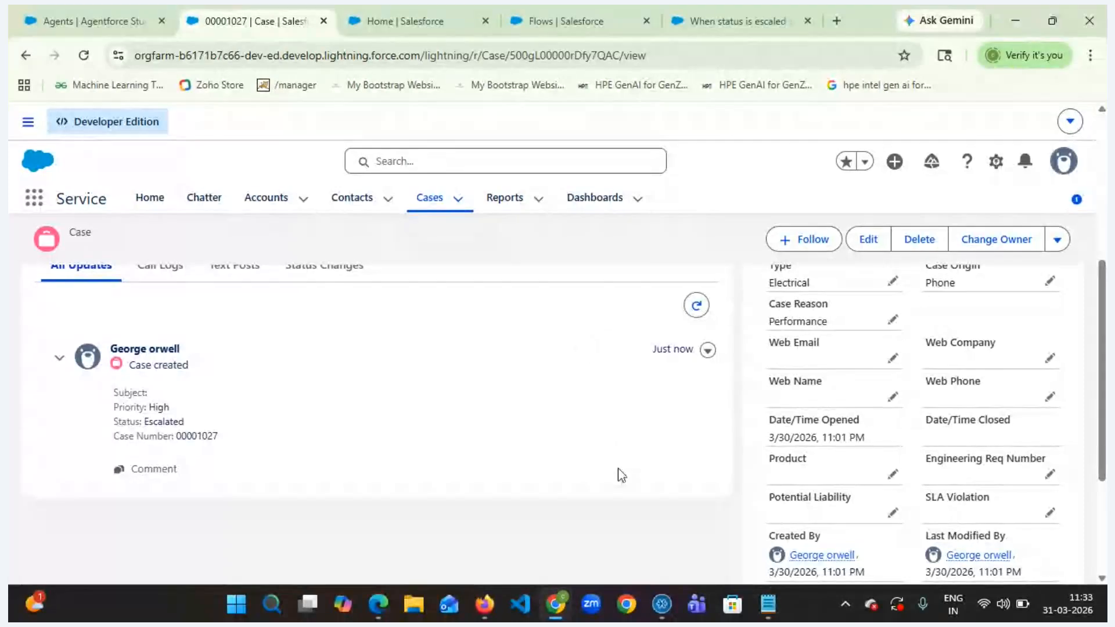
{"action": "mouse_move", "coordinate": [658, 607]}
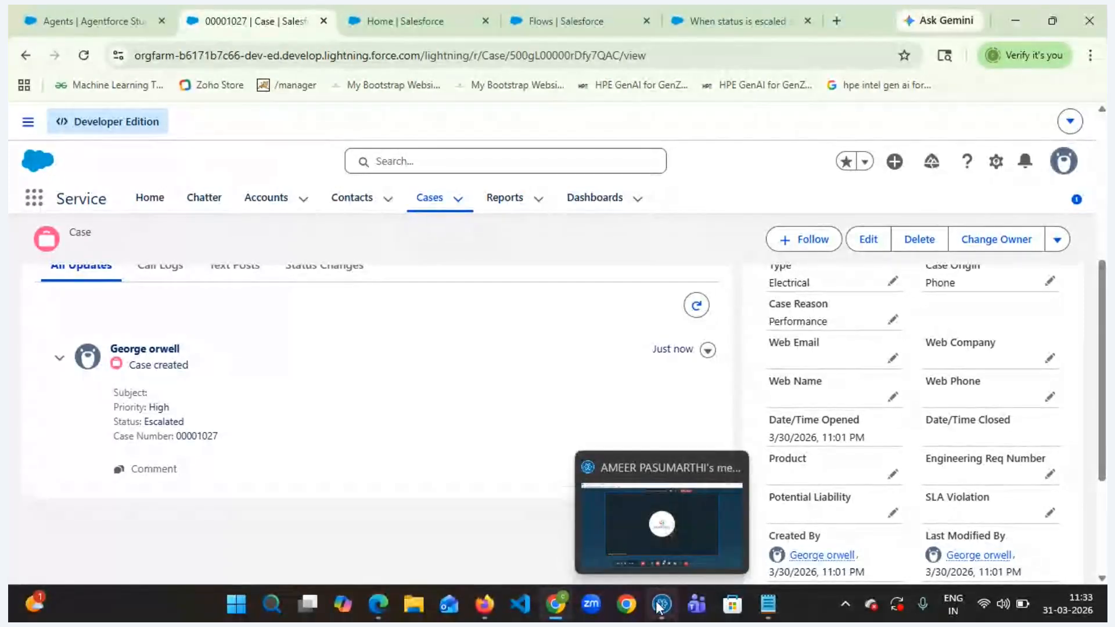
{"action": "left_click", "coordinate": [682, 479]}
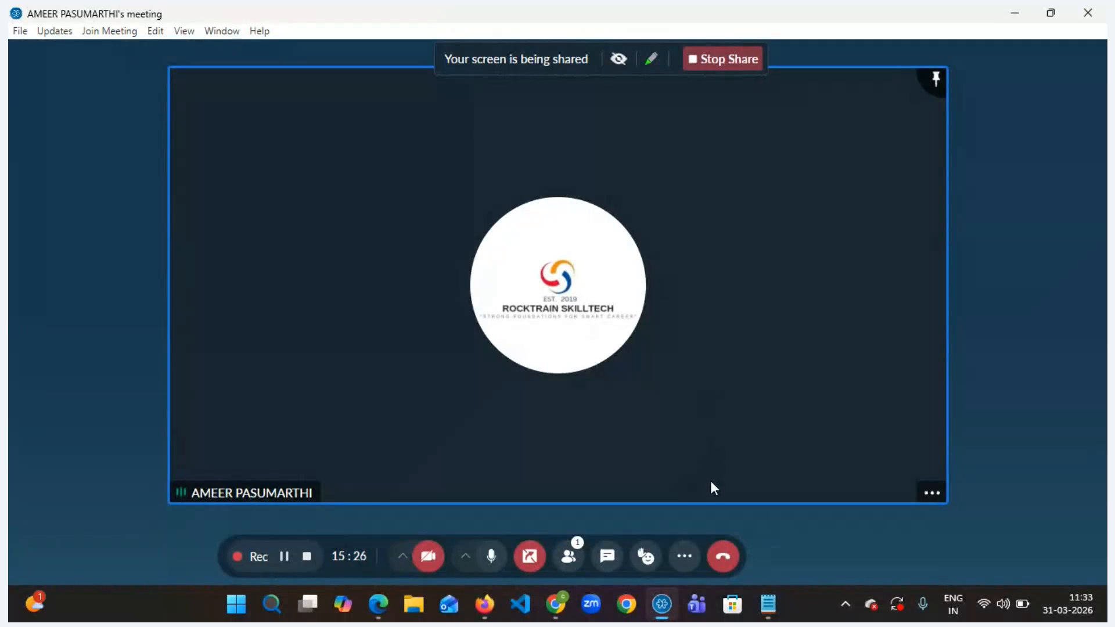